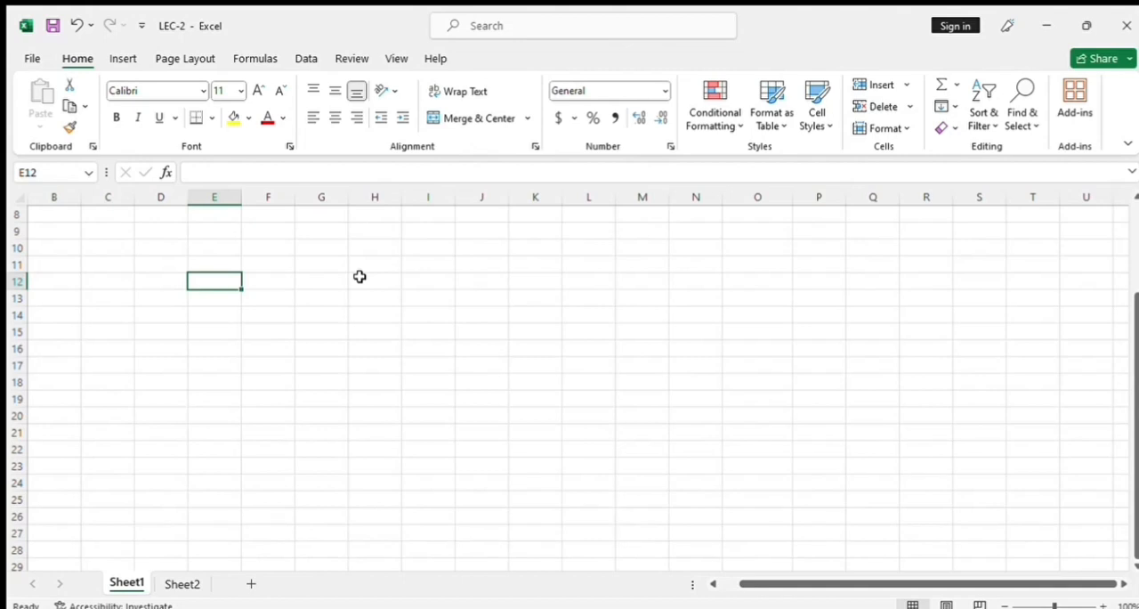
Open the workbook's information page and examine its properties, related dates and author details.
{"action": "left_click", "coordinate": [158, 296]}
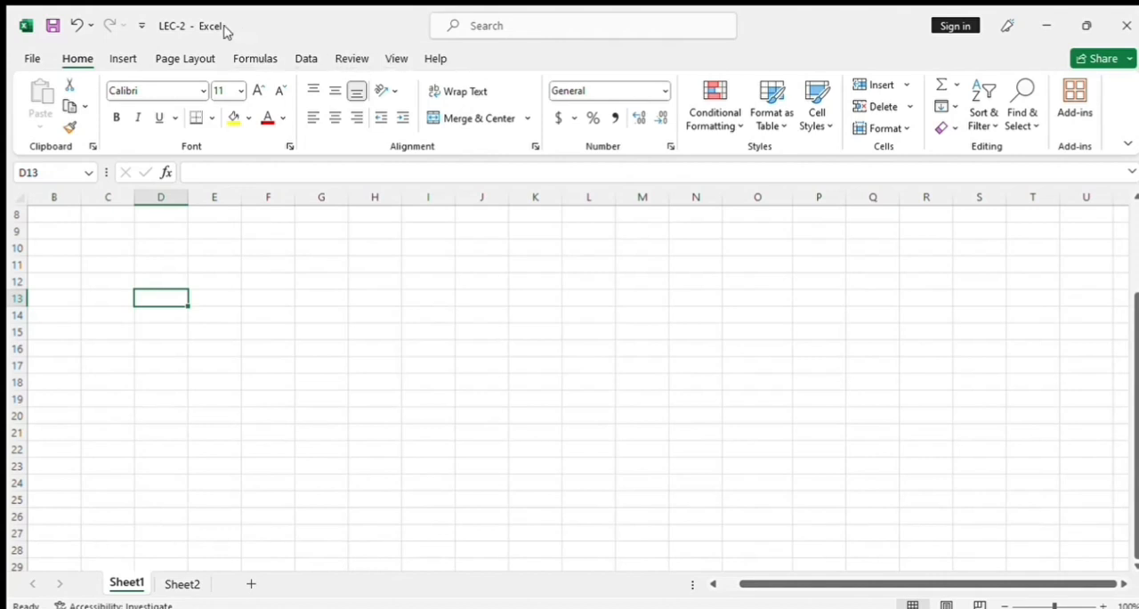
{"action": "left_click", "coordinate": [32, 58]}
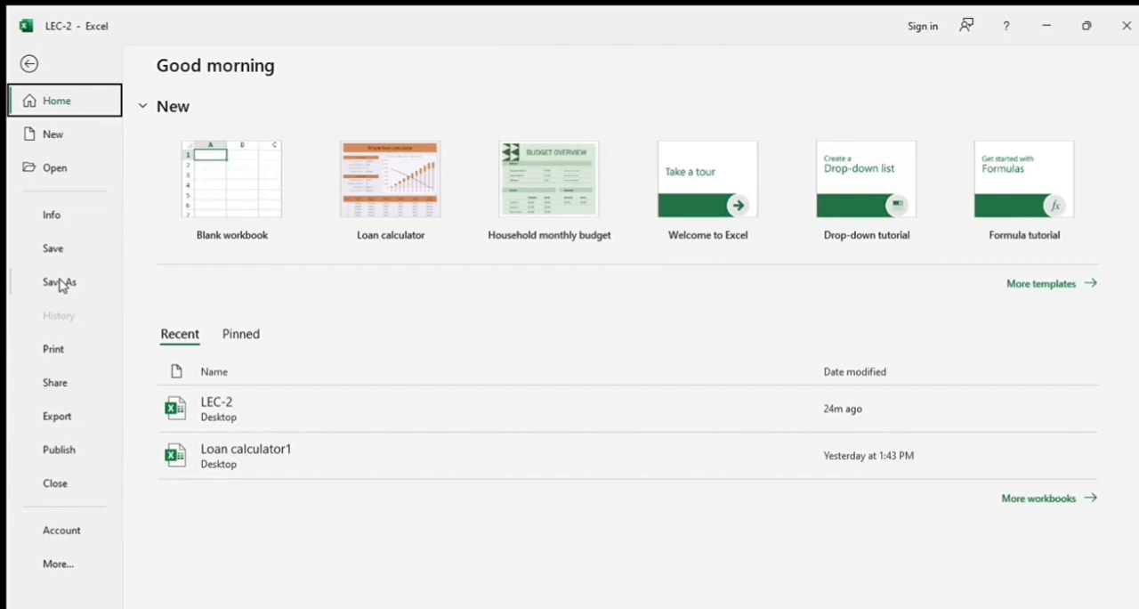
{"action": "left_click", "coordinate": [45, 216]}
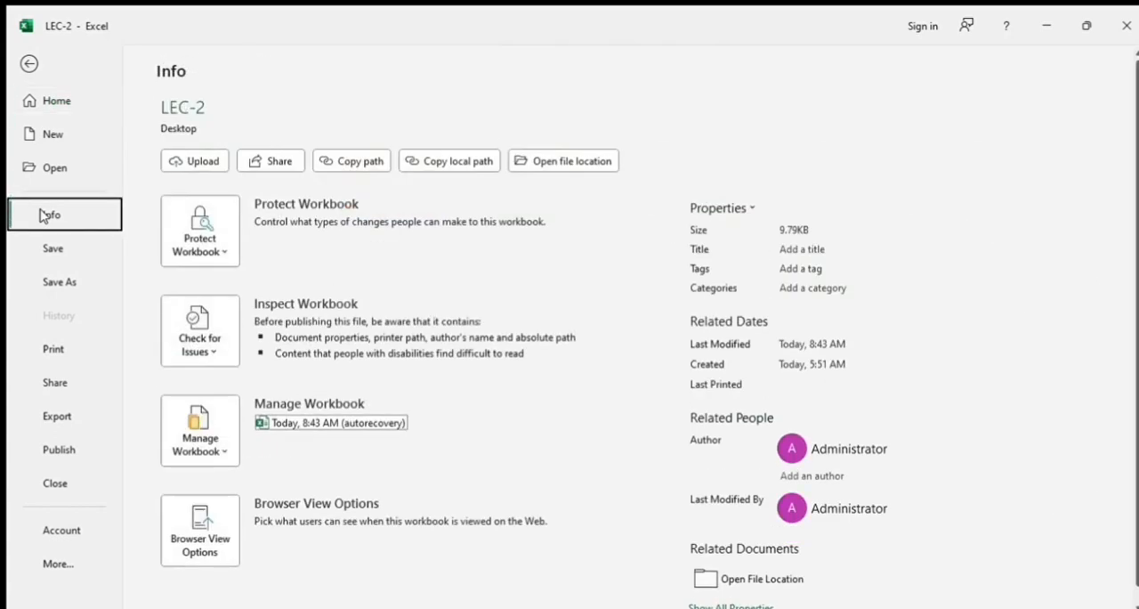
{"action": "left_click", "coordinate": [860, 443]}
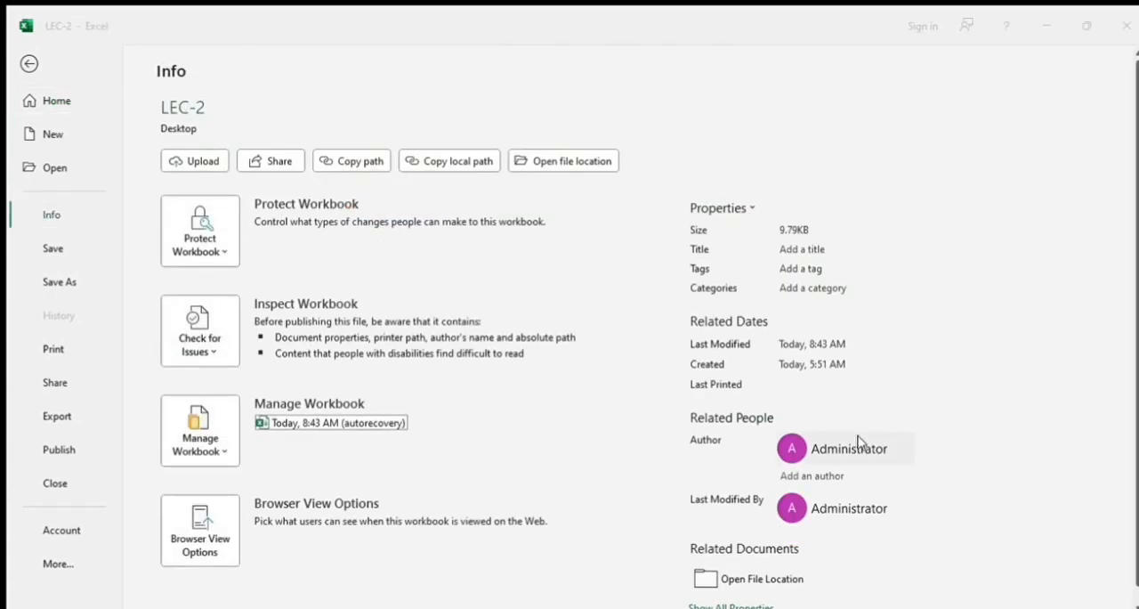
{"action": "left_click", "coordinate": [948, 292]}
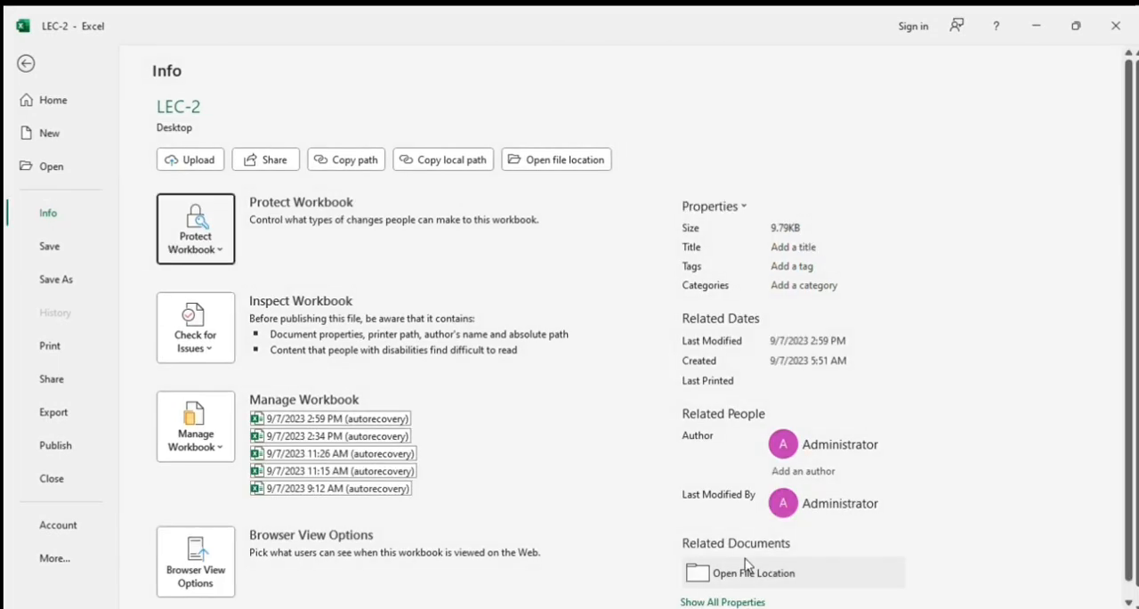
Set the workbook to always open read-only and switch that protection off again.
{"action": "left_click", "coordinate": [222, 253]}
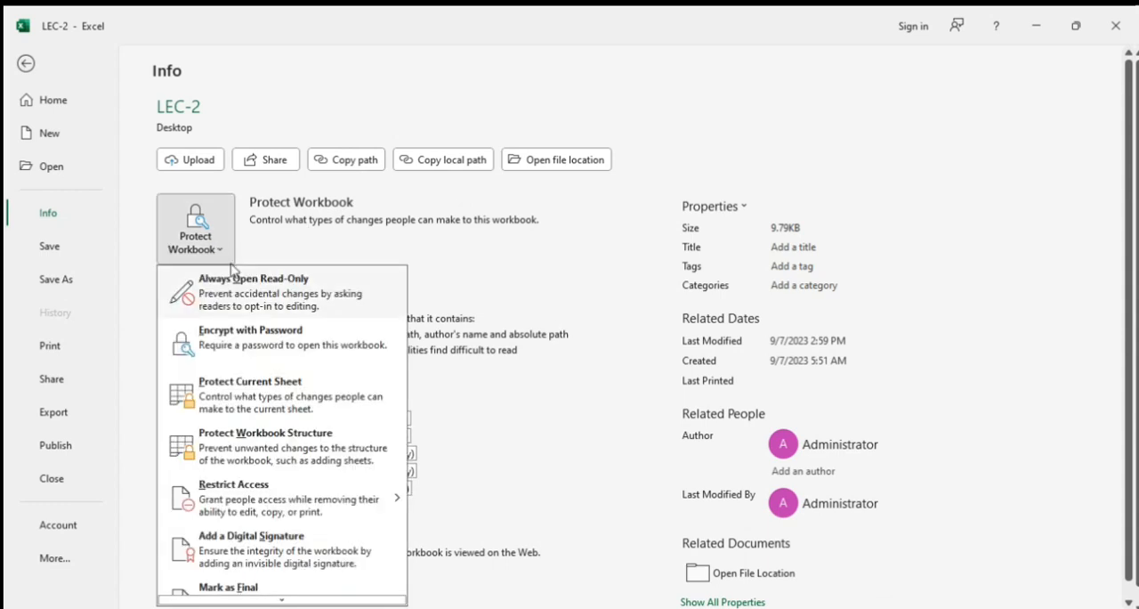
{"action": "left_click", "coordinate": [270, 299]}
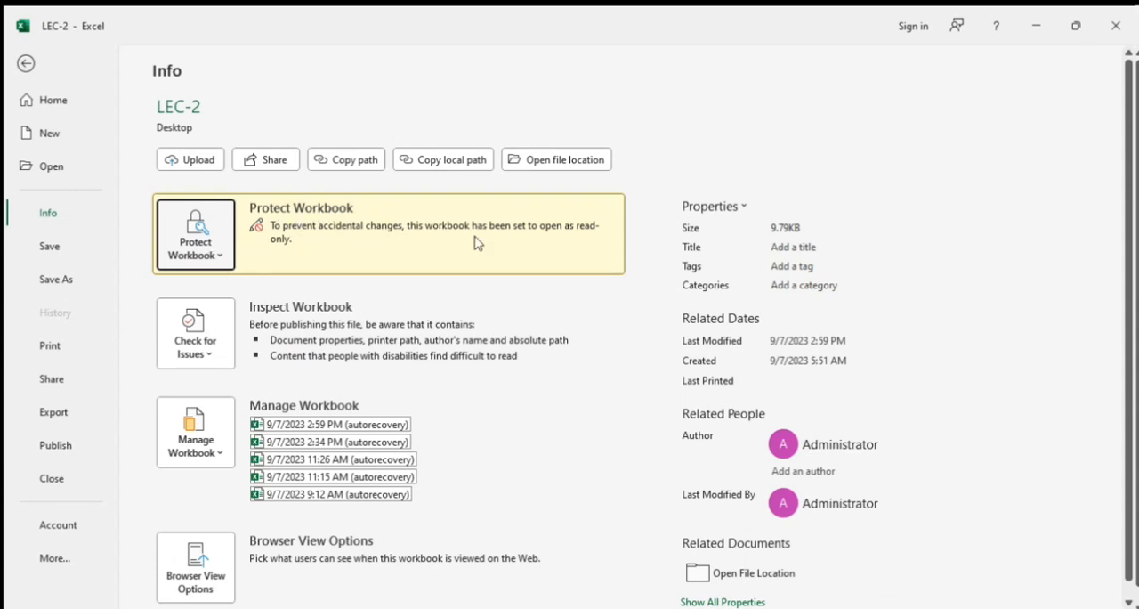
{"action": "left_click", "coordinate": [220, 258]}
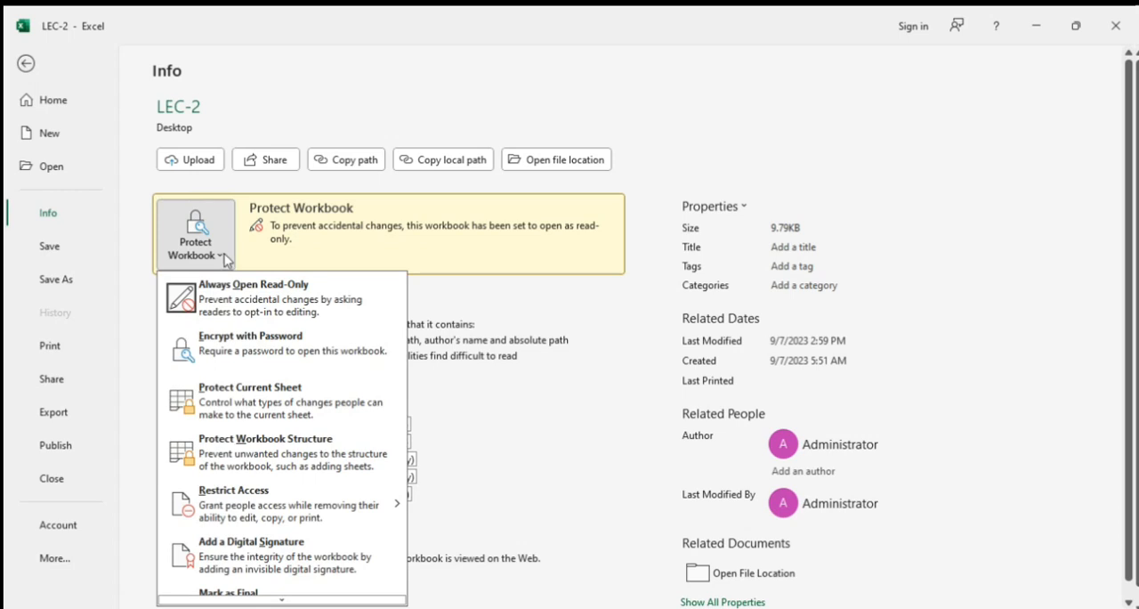
{"action": "left_click", "coordinate": [290, 293]}
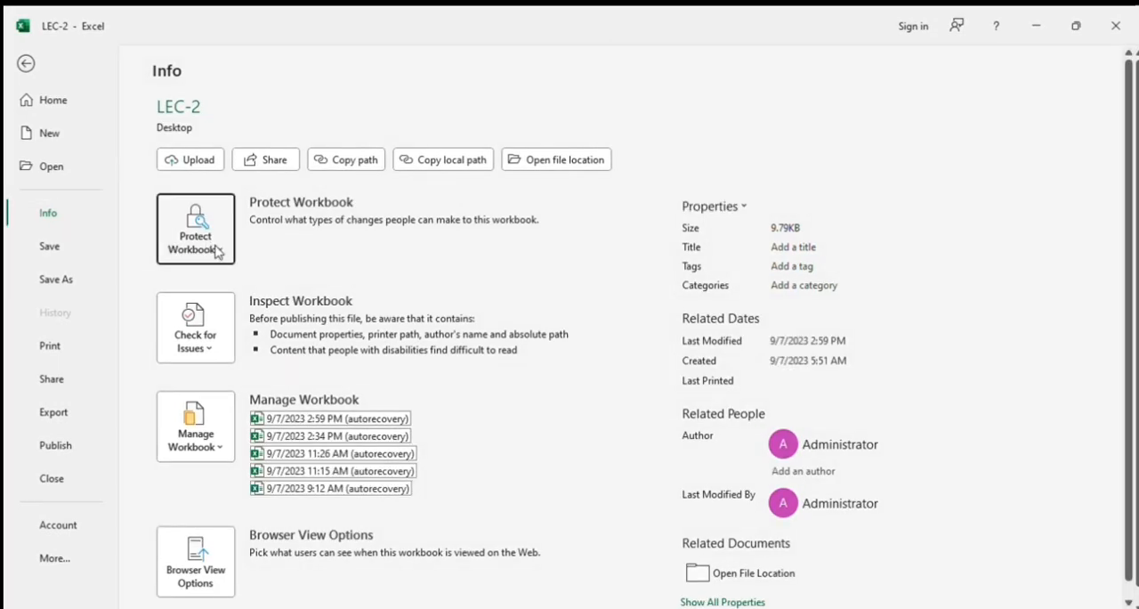
Enter a password for encrypting the workbook, cancel the encryption and return to the worksheet.
{"action": "left_click", "coordinate": [215, 248]}
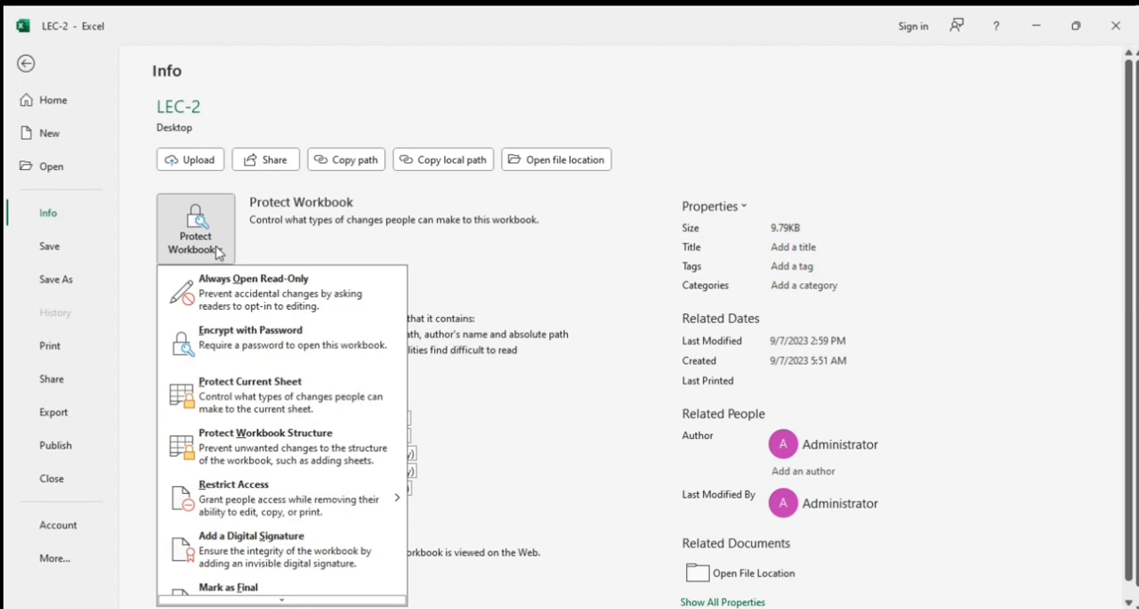
{"action": "left_click", "coordinate": [261, 344]}
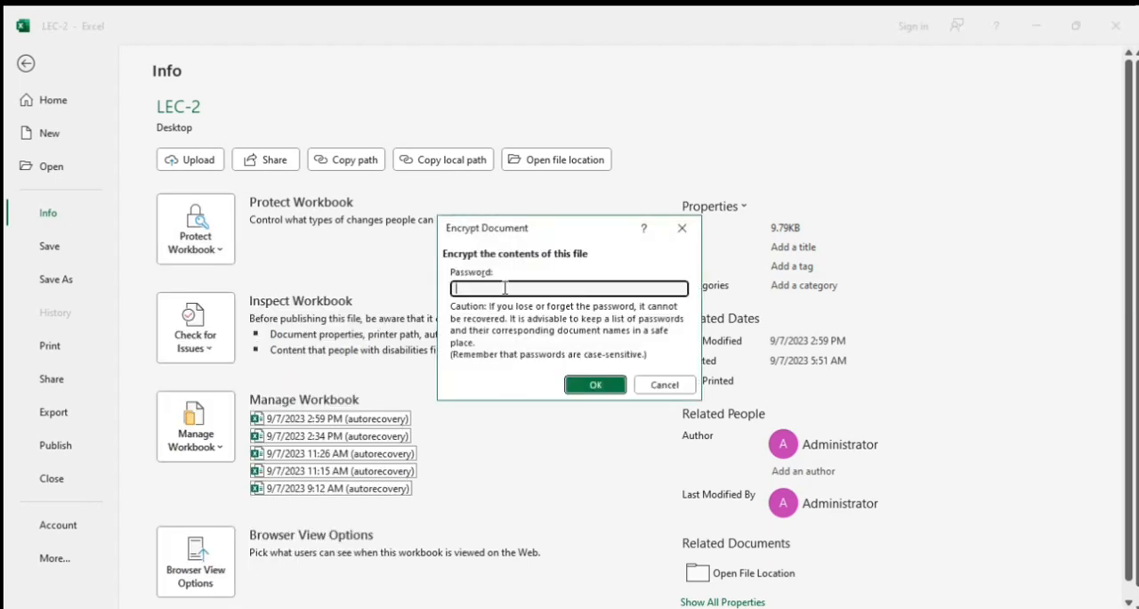
{"action": "type", "text": "123"}
{"action": "left_click", "coordinate": [692, 233]}
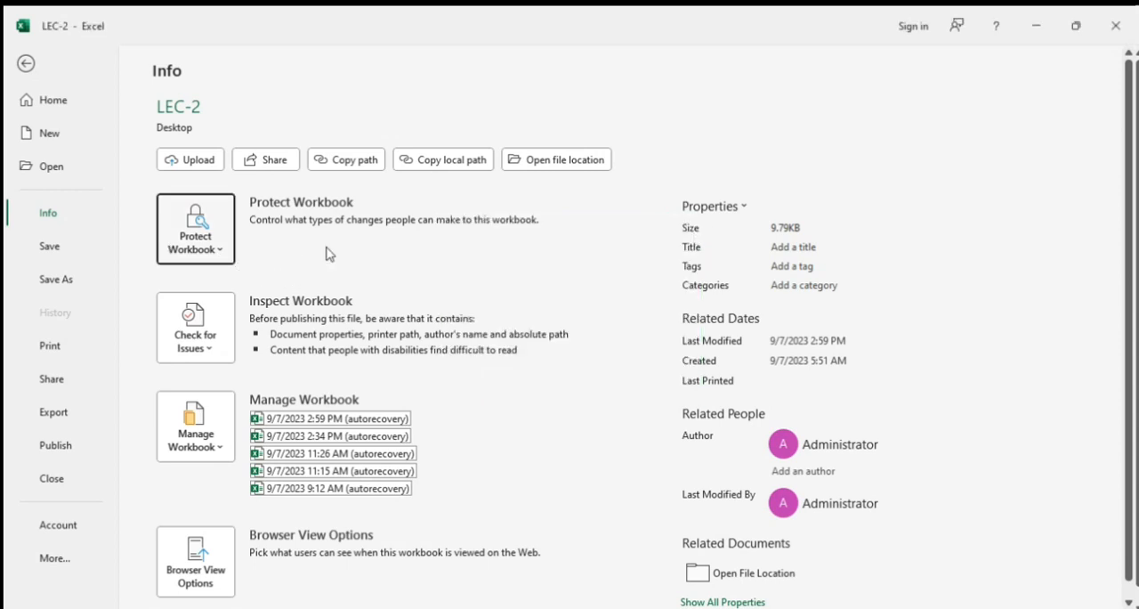
{"action": "left_click", "coordinate": [26, 63]}
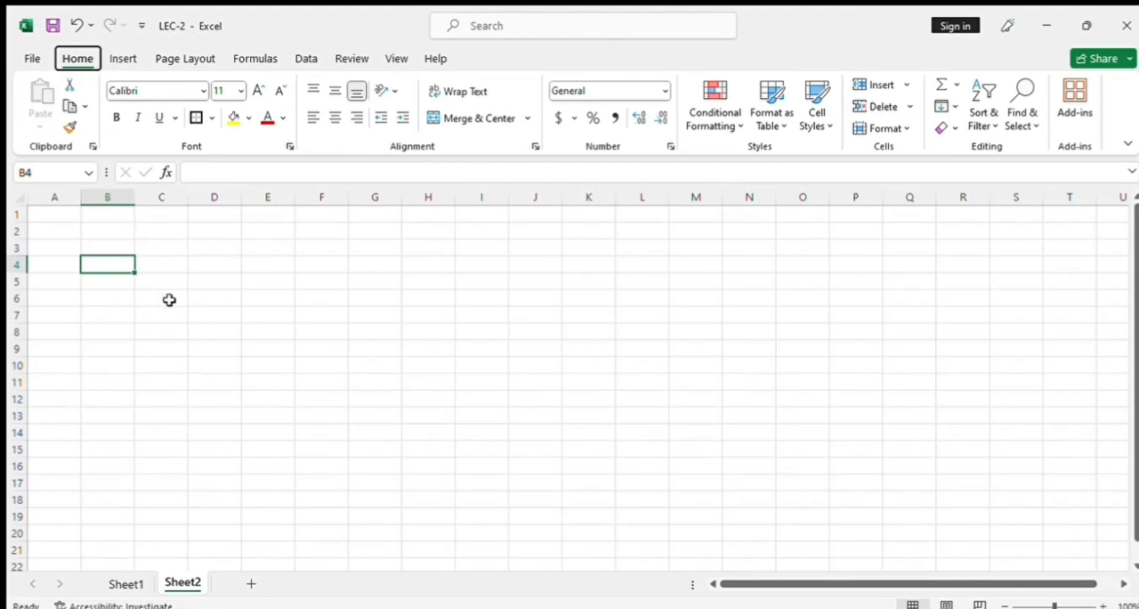
Enter the header NAME in C4 and the four students' names in C5:C8 on Sheet2.
{"action": "left_click", "coordinate": [168, 263]}
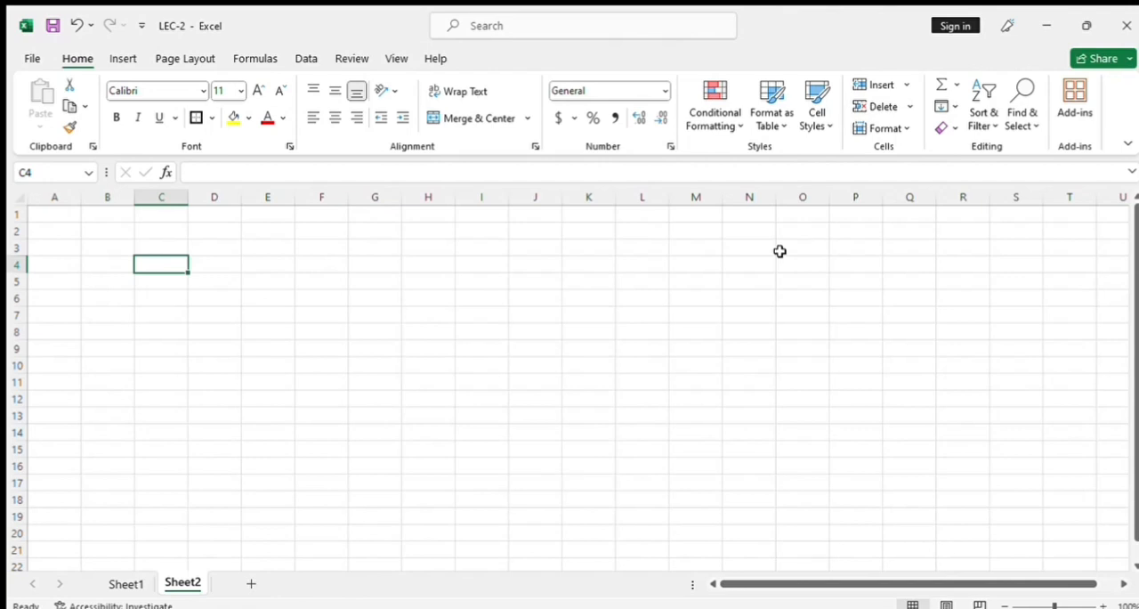
{"action": "type", "text": "NAME"}
{"action": "key", "text": "Return"}
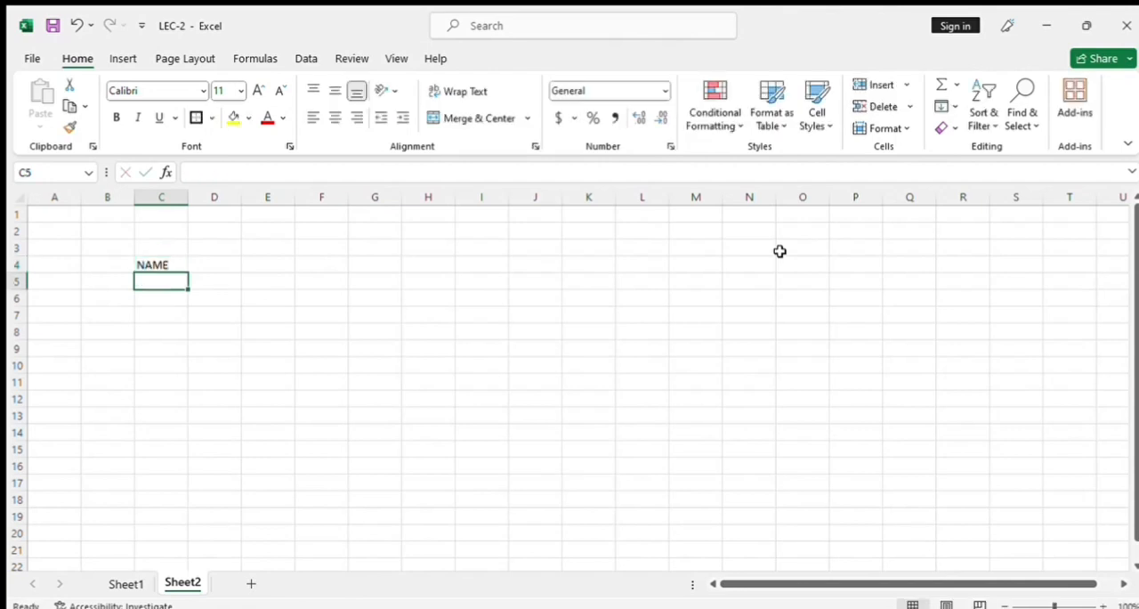
{"action": "type", "text": "FAISAL"}
{"action": "key", "text": "Return"}
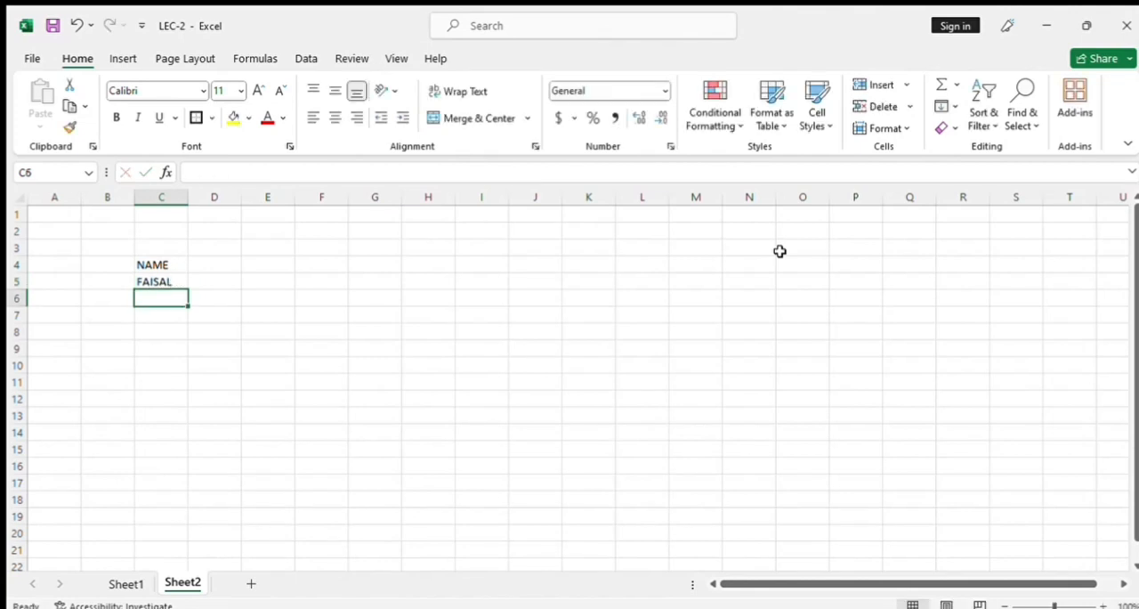
{"action": "type", "text": "TAIMOOR"}
{"action": "key", "text": "Return"}
{"action": "type", "text": "SHARMA"}
{"action": "key", "text": "Return"}
{"action": "type", "text": "ROHIT"}
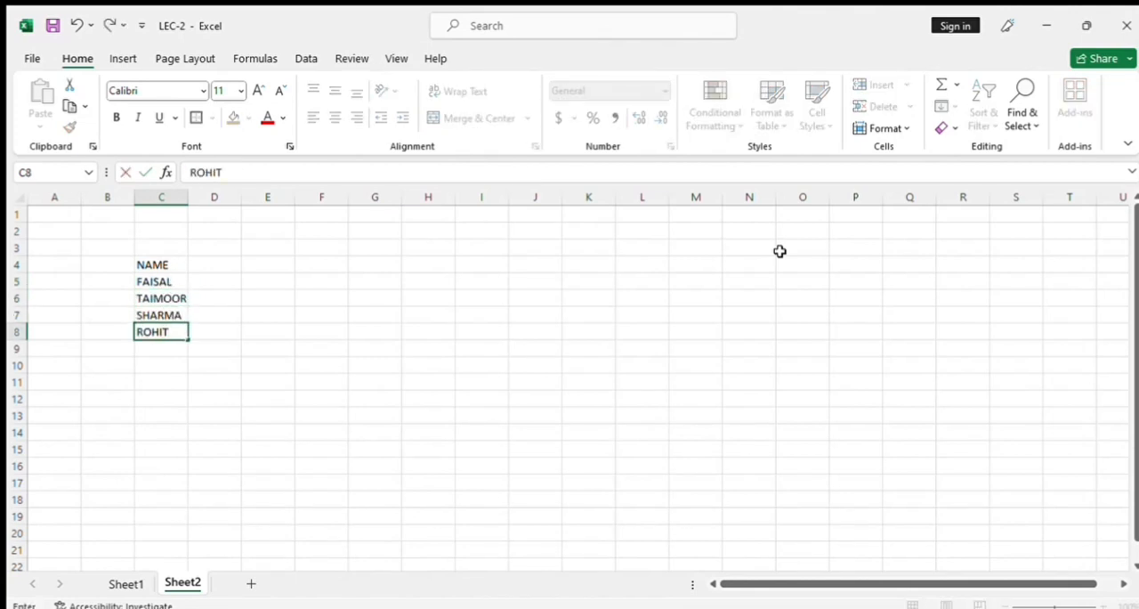
{"action": "key", "text": "Return"}
Enter the header SUBJECT in D4 and fill D5:D8 with ENGLISH by copying the first entry down.
{"action": "key", "text": "Up"}
{"action": "key", "text": "Up"}
{"action": "key", "text": "Up"}
{"action": "key", "text": "Up"}
{"action": "key", "text": "Up"}
{"action": "key", "text": "Right"}
{"action": "type", "text": "SUBJECT"}
{"action": "key", "text": "Return"}
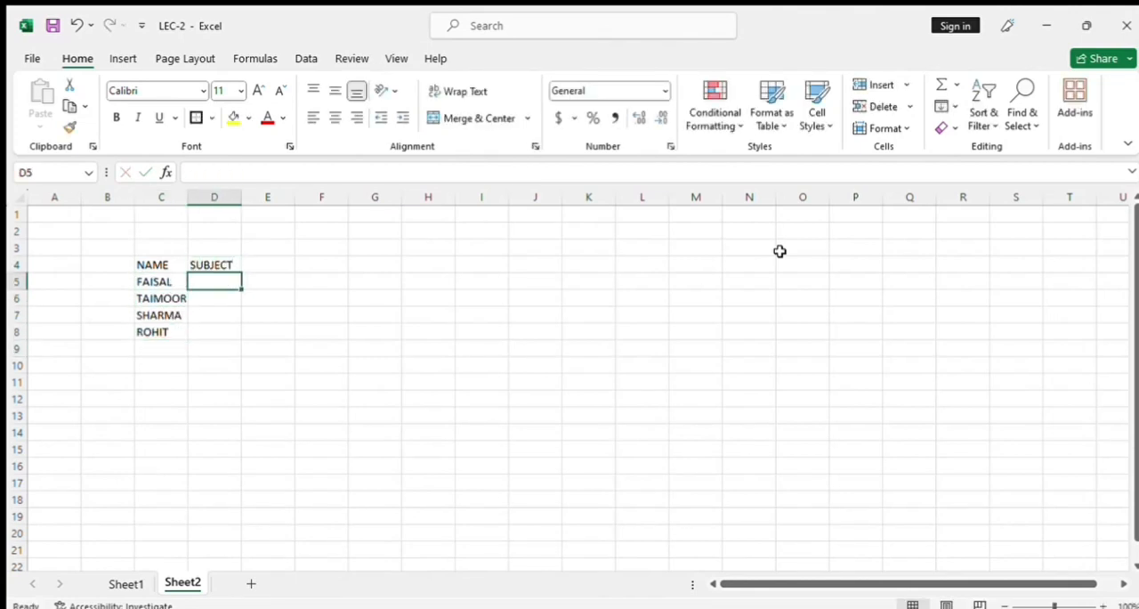
{"action": "type", "text": "ENGLISH"}
{"action": "key", "text": "ctrl+Return"}
{"action": "key", "text": "ctrl+c"}
{"action": "key", "text": "shift+Down"}
{"action": "key", "text": "shift+Down"}
{"action": "key", "text": "shift+Down"}
{"action": "key", "text": "ctrl+v"}
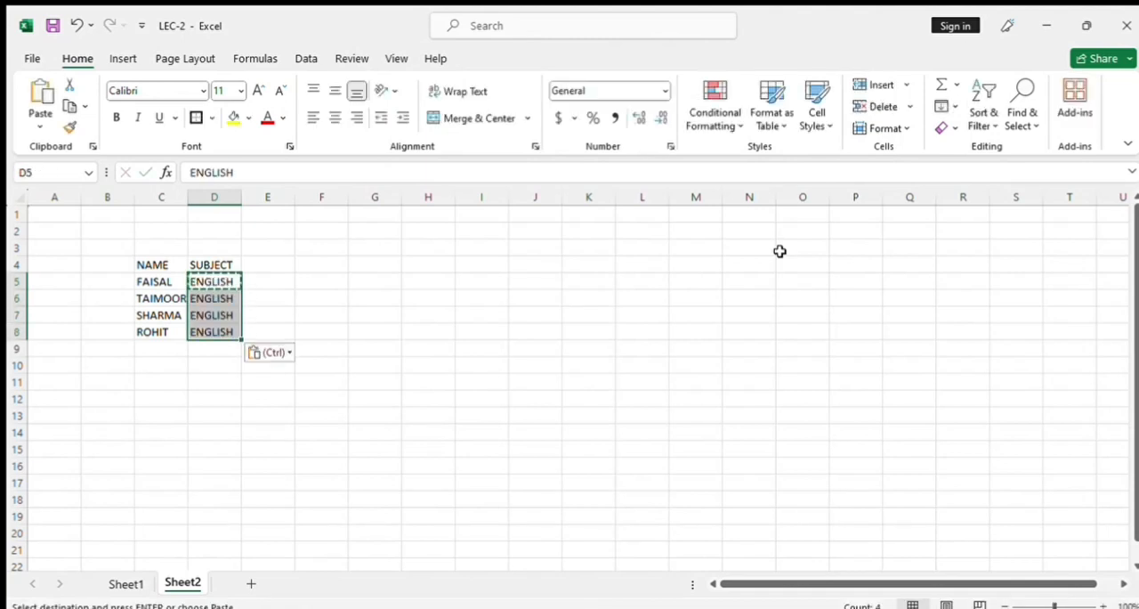
Enter the header GAIN NUMBER in E4 and the marks 70, 80, 75 and 26 in E5:E8.
{"action": "key", "text": "Up"}
{"action": "key", "text": "Right"}
{"action": "type", "text": "GAIN NUMBER"}
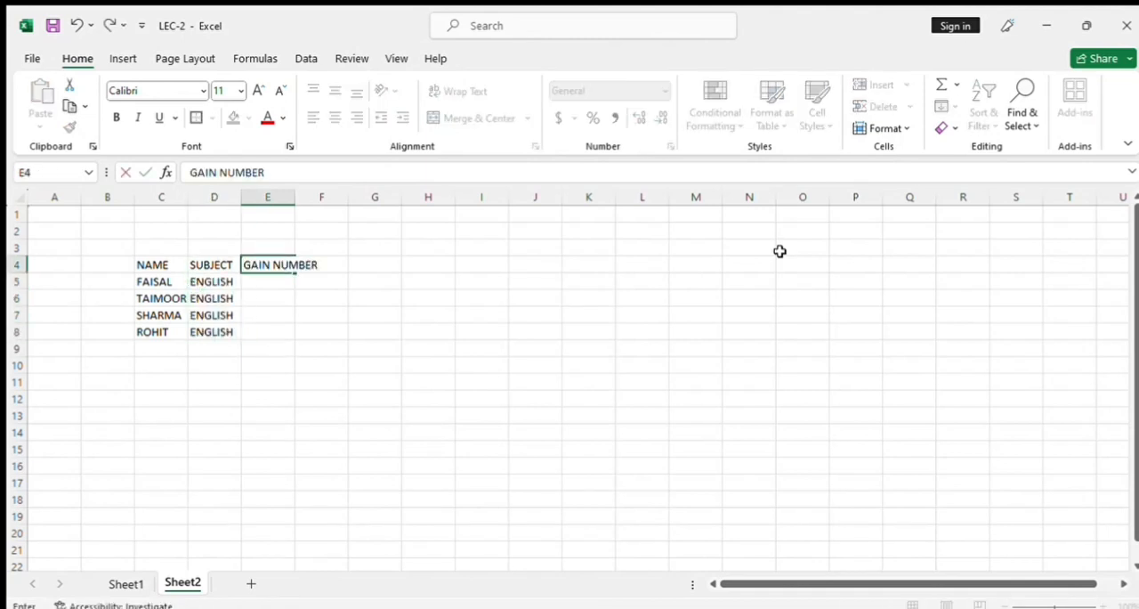
{"action": "key", "text": "Return"}
{"action": "type", "text": "70"}
{"action": "key", "text": "Return"}
{"action": "type", "text": "80"}
{"action": "key", "text": "Return"}
{"action": "type", "text": "75"}
{"action": "key", "text": "Return"}
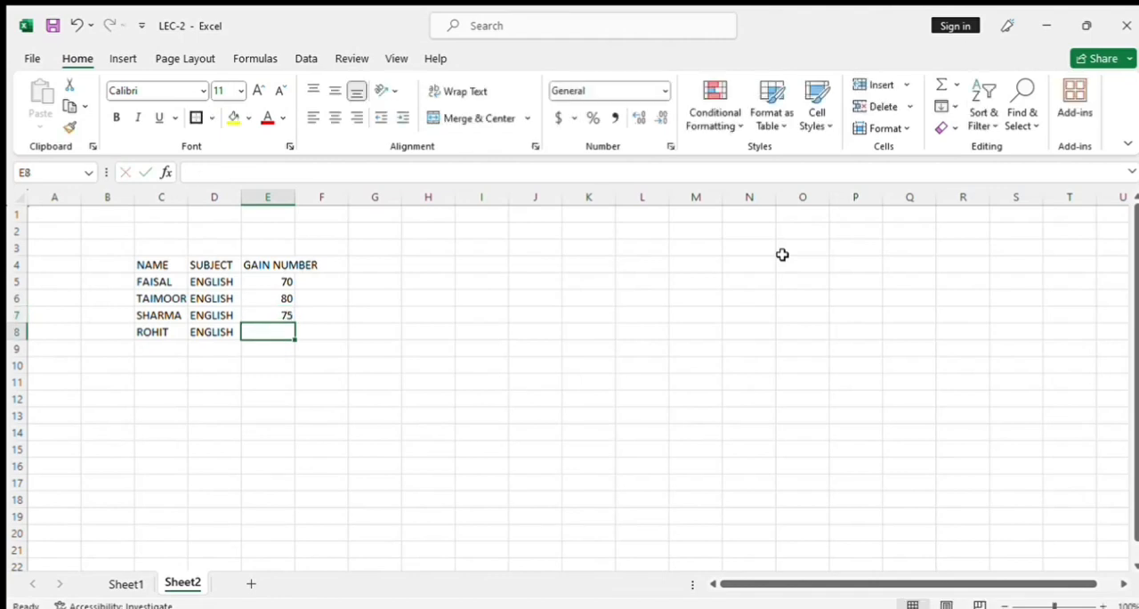
{"action": "type", "text": "26"}
{"action": "key", "text": "Return"}
Enter the header TOTAL in F4 and fill F5:F8 with 100 by copying the first entry down.
{"action": "key", "text": "Up"}
{"action": "key", "text": "Up"}
{"action": "key", "text": "Up"}
{"action": "key", "text": "Up"}
{"action": "key", "text": "Up"}
{"action": "key", "text": "Right"}
{"action": "type", "text": "TOTAL"}
{"action": "key", "text": "Return"}
{"action": "type", "text": "100"}
{"action": "key", "text": "ctrl+Return"}
{"action": "key", "text": "ctrl+c"}
{"action": "key", "text": "shift+Down"}
{"action": "key", "text": "shift+Down"}
{"action": "key", "text": "shift+Down"}
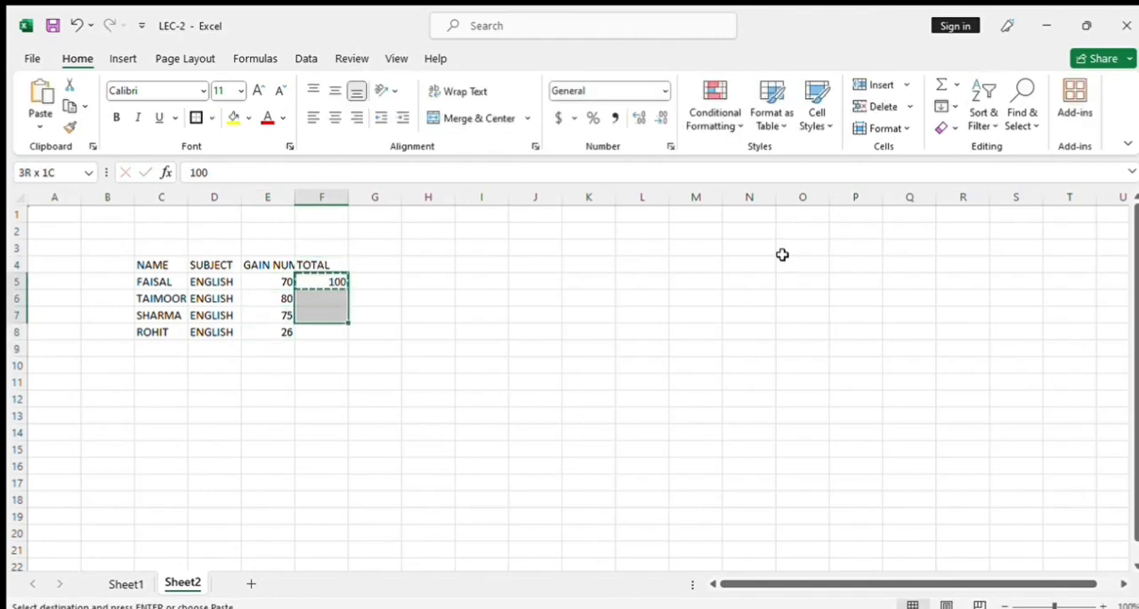
{"action": "key", "text": "ctrl+v"}
Enter the header STATUS in G4, beside the TOTAL column.
{"action": "key", "text": "Up"}
{"action": "key", "text": "Right"}
{"action": "type", "text": "STATUS"}
{"action": "key", "text": "Tab"}
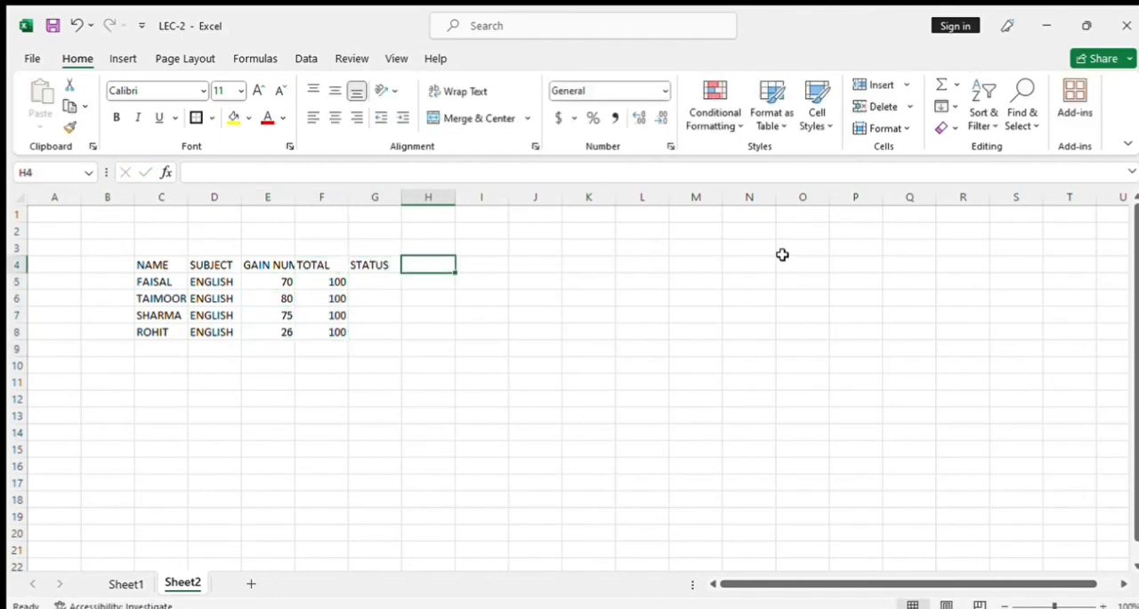
Fill the STATUS column with PASS in G5:G7 and FAIL in G8.
{"action": "key", "text": "Return"}
{"action": "type", "text": "PASS"}
{"action": "key", "text": "Return"}
{"action": "key", "text": "Up"}
{"action": "key", "text": "ctrl+c"}
{"action": "key", "text": "shift+Down"}
{"action": "key", "text": "shift+Down"}
{"action": "key", "text": "shift+Down"}
{"action": "key", "text": "ctrl+v"}
{"action": "key", "text": "Return"}
{"action": "key", "text": "Return"}
{"action": "key", "text": "Return"}
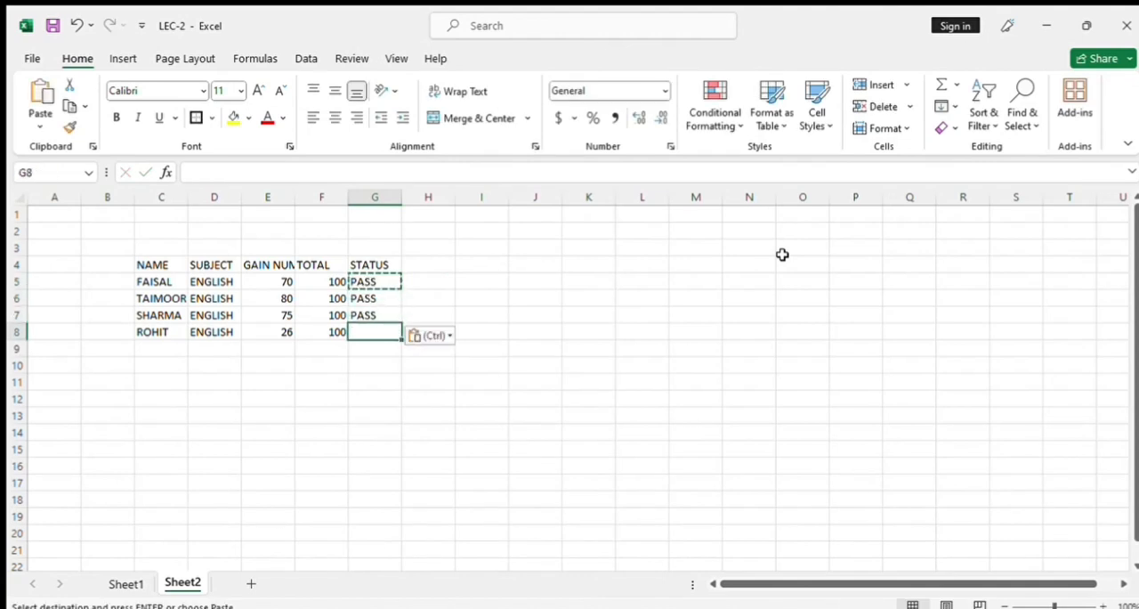
{"action": "type", "text": "FAIL"}
{"action": "key", "text": "Return"}
Enter the header PERCENTAGE in H4, beside the STATUS column.
{"action": "key", "text": "Up"}
{"action": "key", "text": "Right"}
{"action": "type", "text": "PERCENTAGE"}
{"action": "key", "text": "Return"}
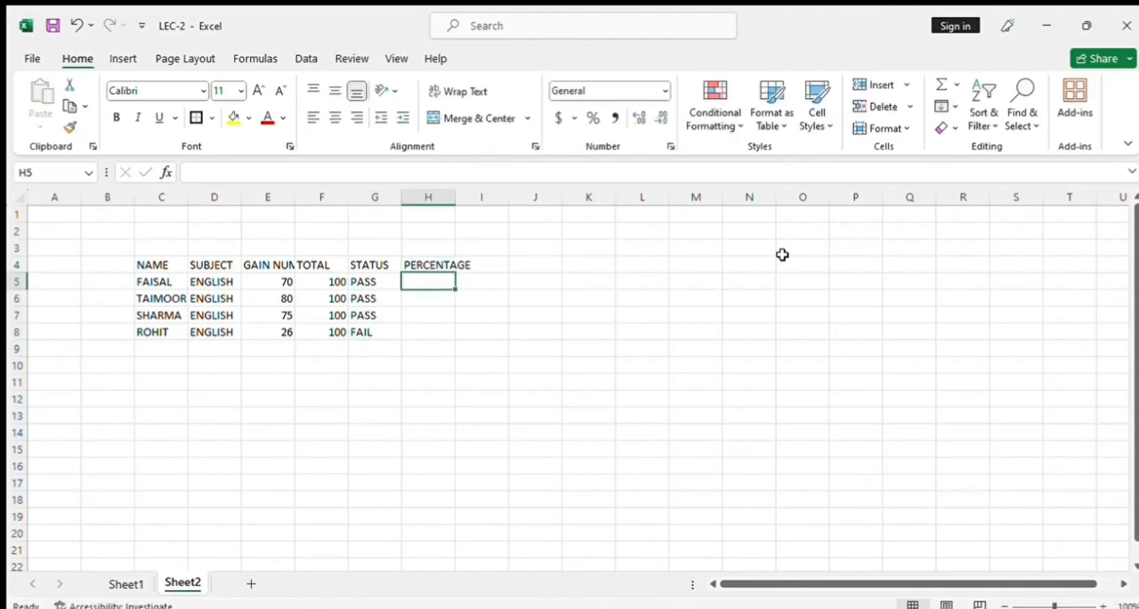
Calculate the first student's percentage in H5 with =E5/F5 and apply the percentage format.
{"action": "type", "text": "="}
{"action": "key", "text": "Left"}
{"action": "key", "text": "Left"}
{"action": "key", "text": "Left"}
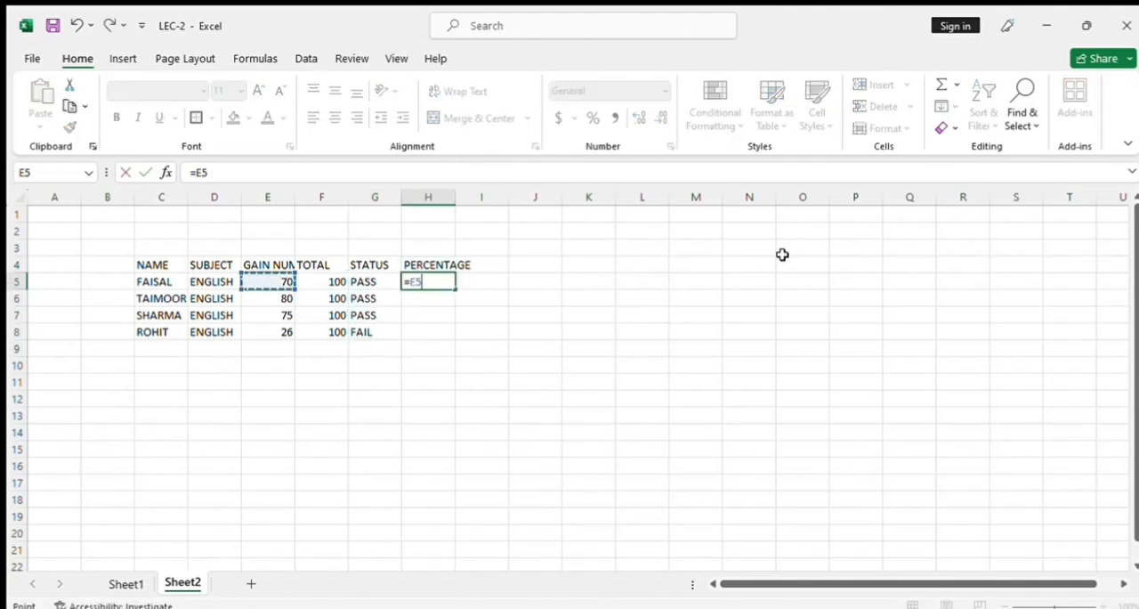
{"action": "type", "text": "/"}
{"action": "key", "text": "Left"}
{"action": "key", "text": "Left"}
{"action": "key", "text": "Return"}
{"action": "left_click", "coordinate": [592, 117]}
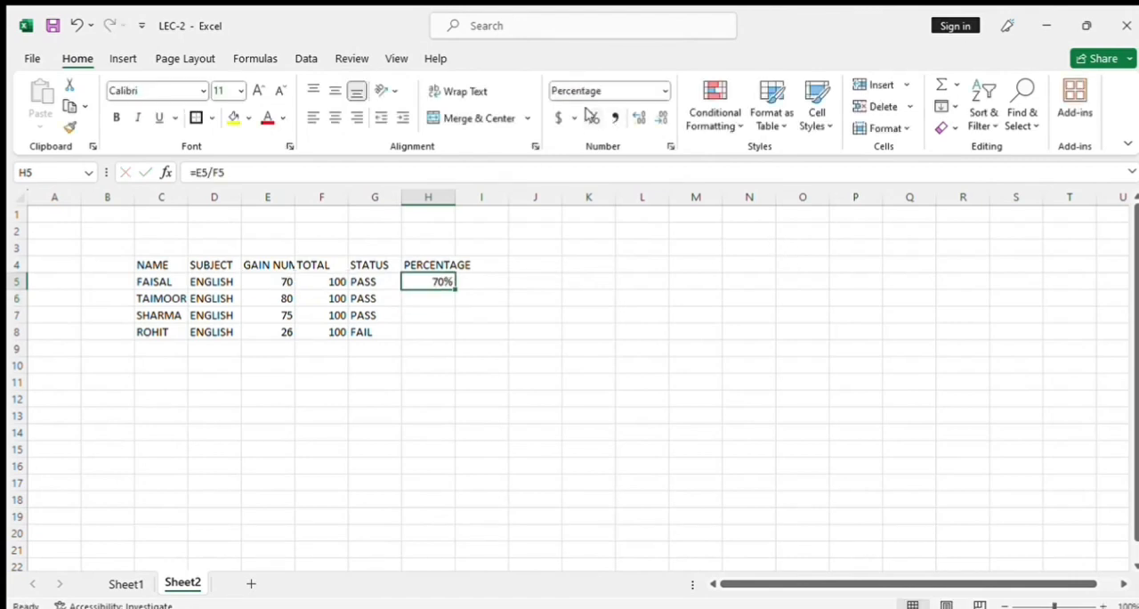
Copy the percentage formula from H5 down to the remaining students in H6:H8.
{"action": "key", "text": "ctrl+c"}
{"action": "key", "text": "shift+Down"}
{"action": "key", "text": "shift+Down"}
{"action": "key", "text": "shift+Down"}
{"action": "key", "text": "Return"}
{"action": "key", "text": "Up"}
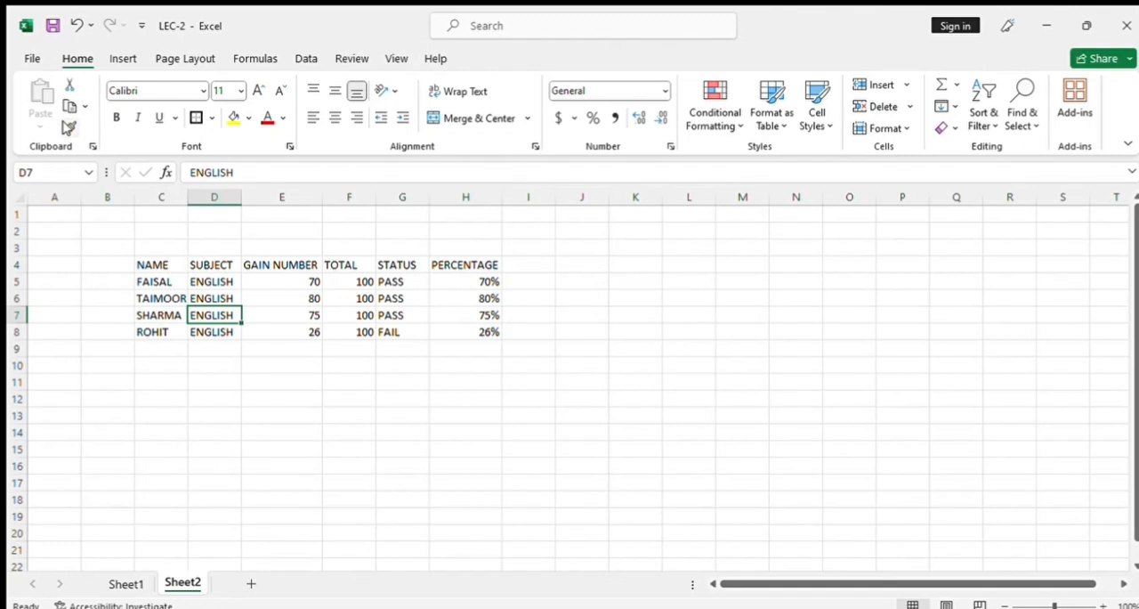
Copy the whole marks table C4:H8 and paste it starting at L4.
{"action": "left_click", "coordinate": [156, 261]}
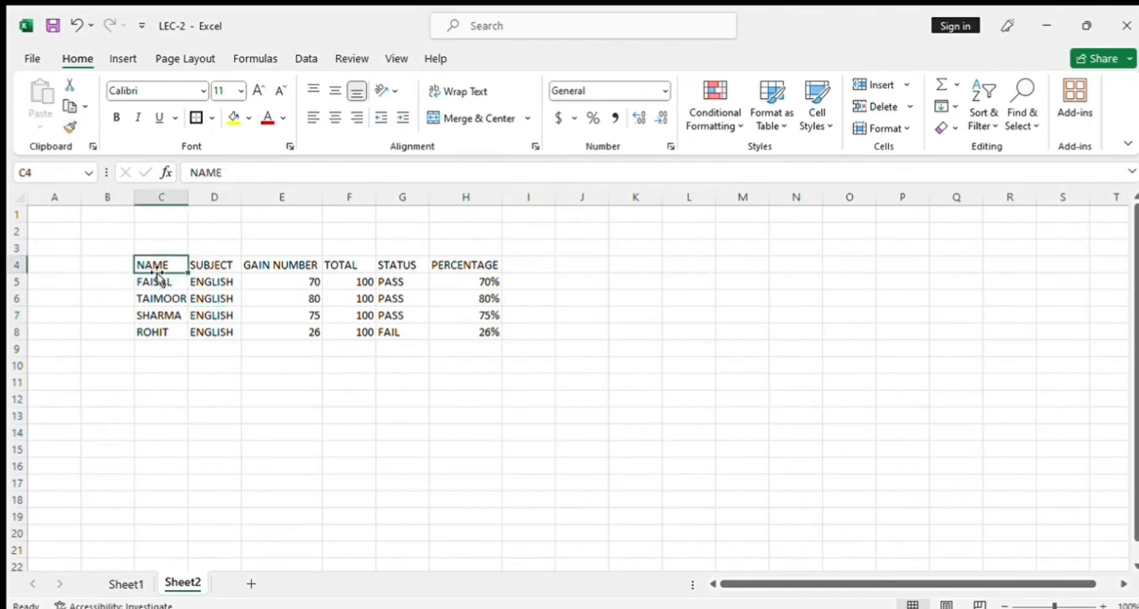
{"action": "key", "text": "shift+Down"}
{"action": "key", "text": "shift+Down"}
{"action": "key", "text": "shift+Down"}
{"action": "key", "text": "shift+Down"}
{"action": "key", "text": "shift+Right"}
{"action": "key", "text": "shift+Right"}
{"action": "key", "text": "shift+Right"}
{"action": "key", "text": "shift+Right"}
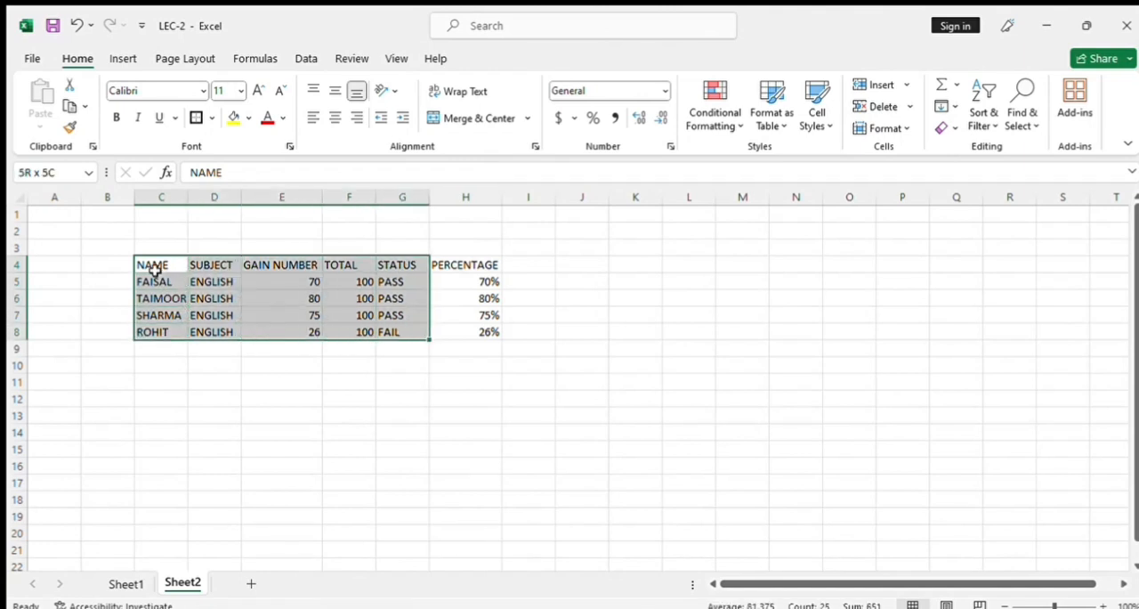
{"action": "key", "text": "shift+Right"}
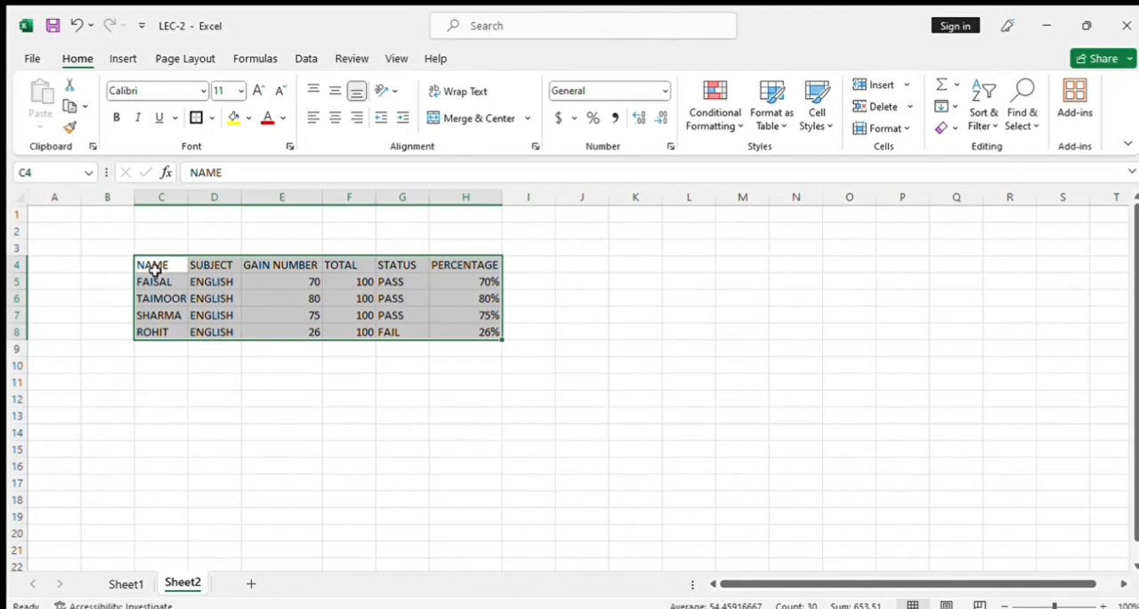
{"action": "left_click", "coordinate": [69, 105]}
{"action": "left_click", "coordinate": [678, 265]}
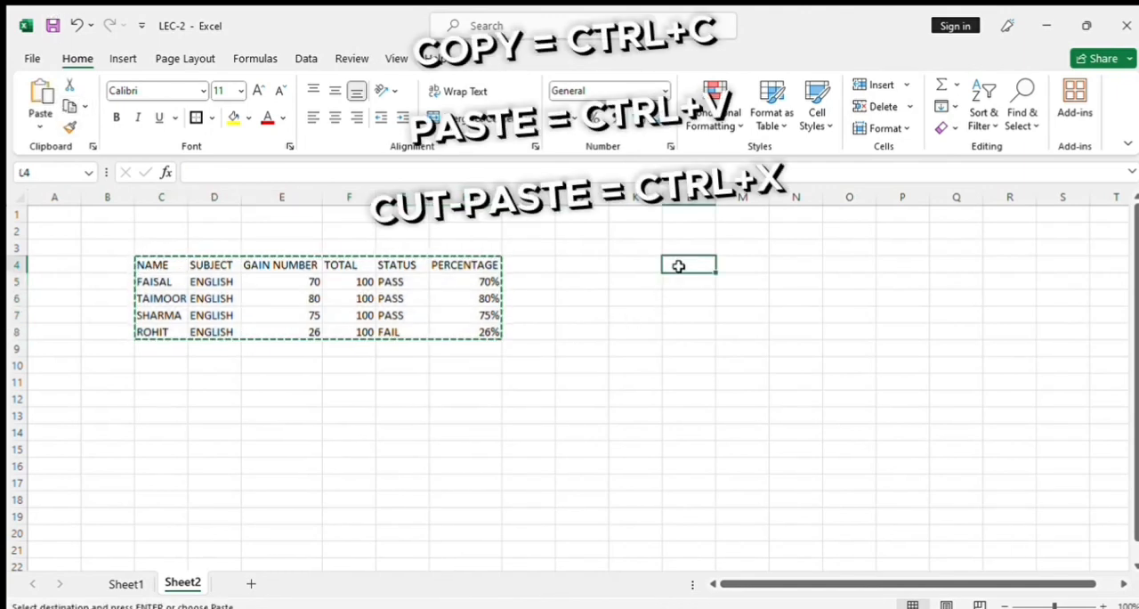
{"action": "key", "text": "ctrl+v"}
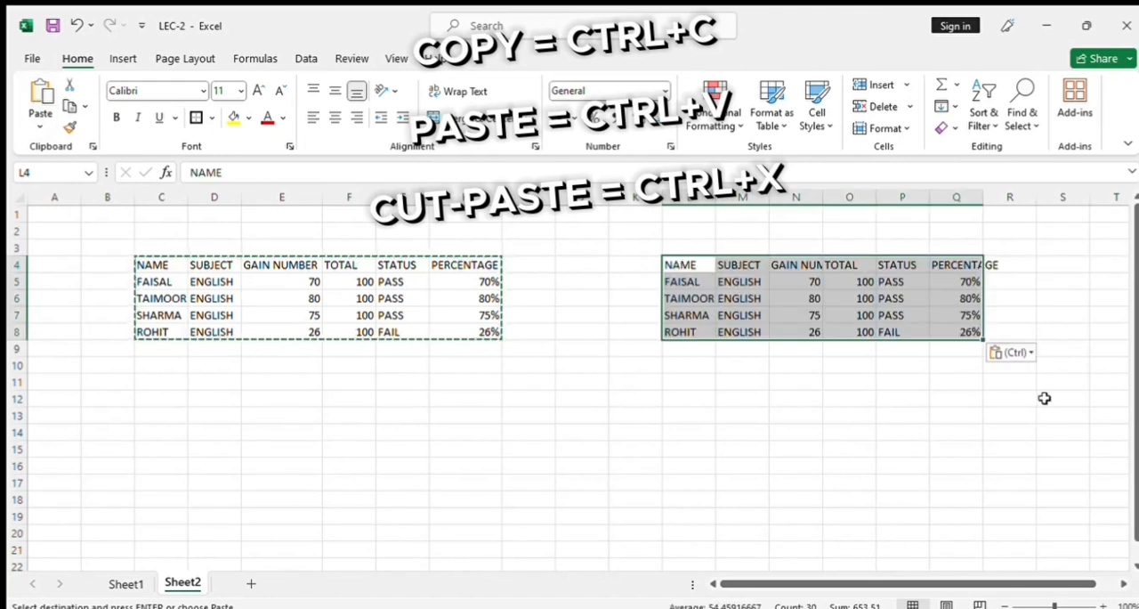
Widen column Q to fit the PERCENTAGE header of the pasted table and clear the copy selection.
{"action": "left_click_drag", "start_coordinate": [984, 197], "coordinate": [1002, 199]}
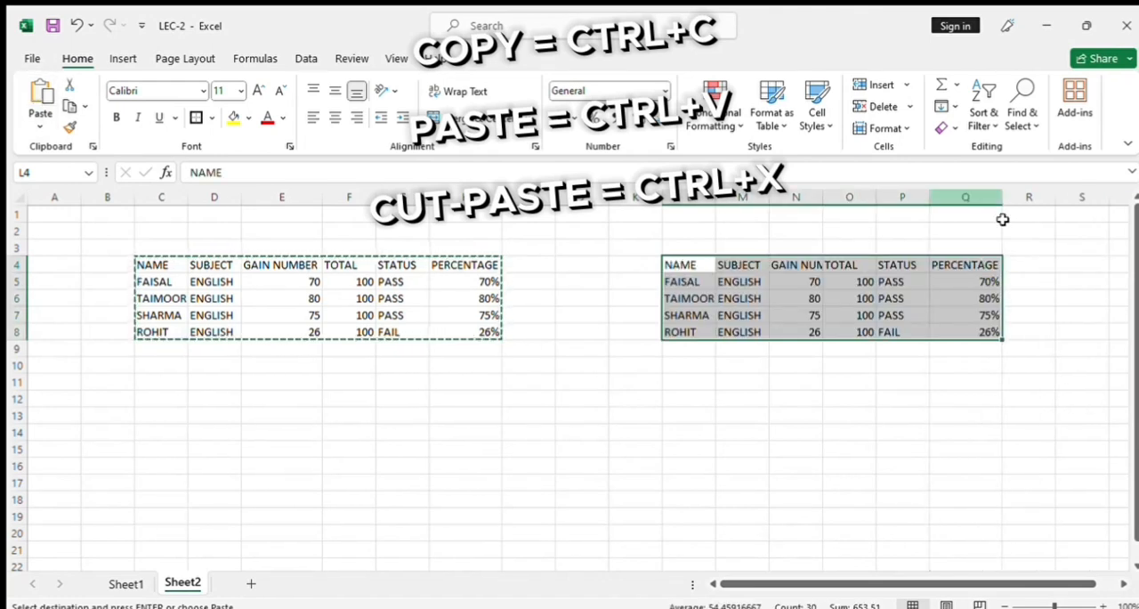
{"action": "left_click", "coordinate": [843, 313]}
{"action": "key", "text": "Escape"}
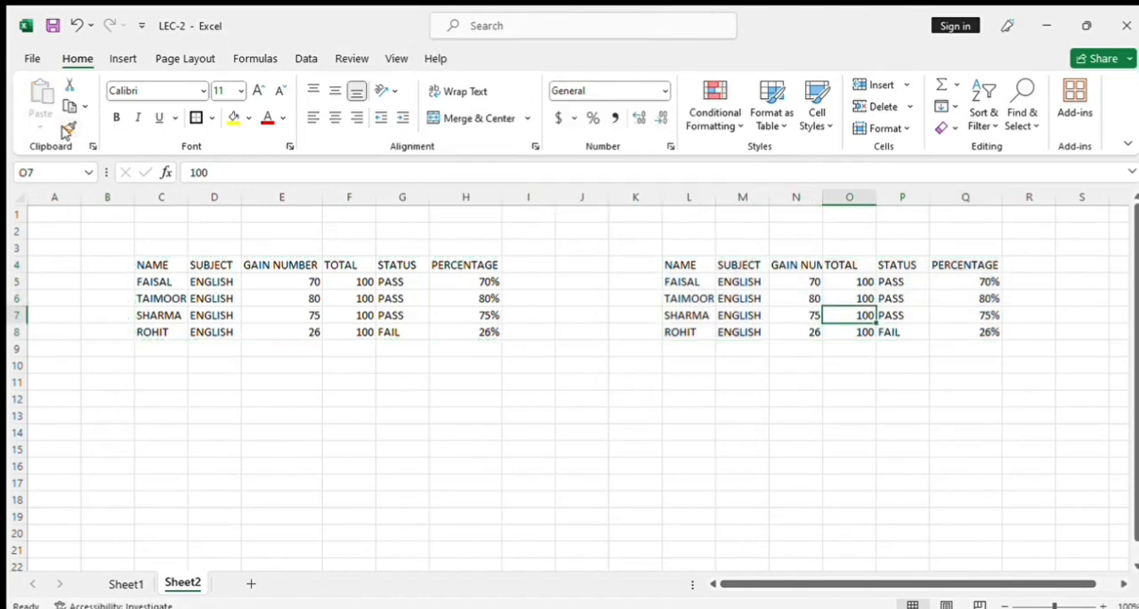
Fill cell E13 with yellow.
{"action": "left_click", "coordinate": [212, 433]}
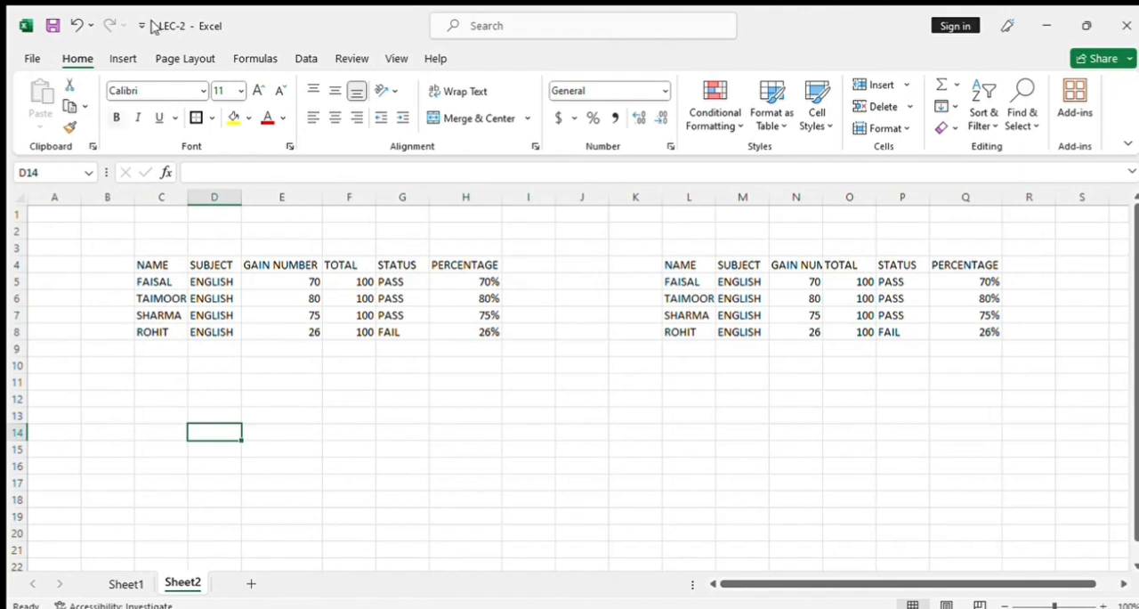
{"action": "left_click", "coordinate": [264, 410]}
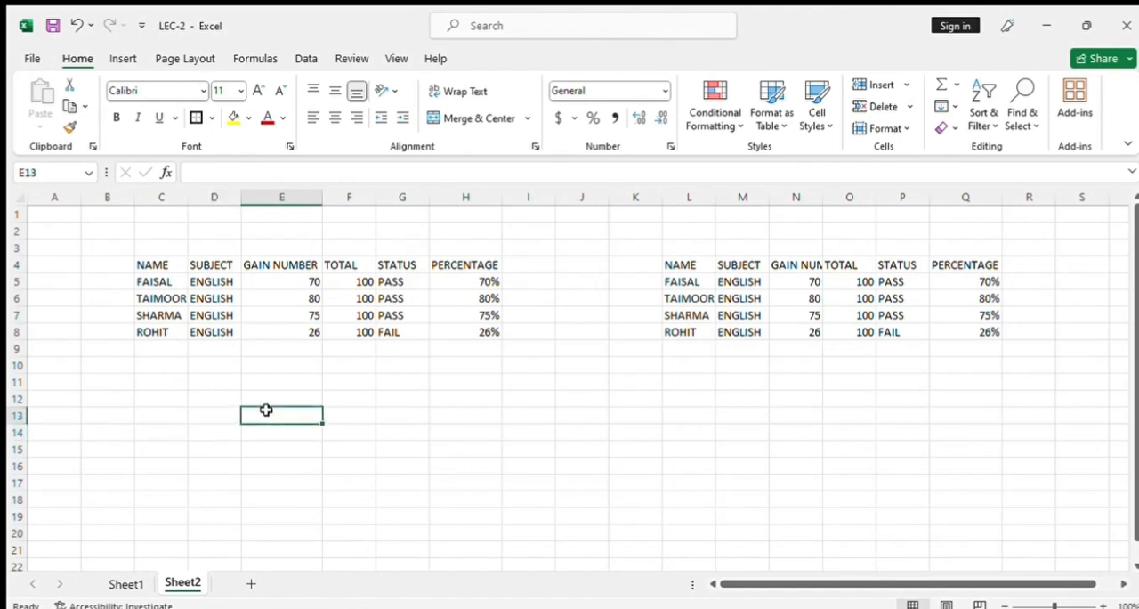
{"action": "left_click", "coordinate": [232, 118]}
{"action": "left_click", "coordinate": [287, 451]}
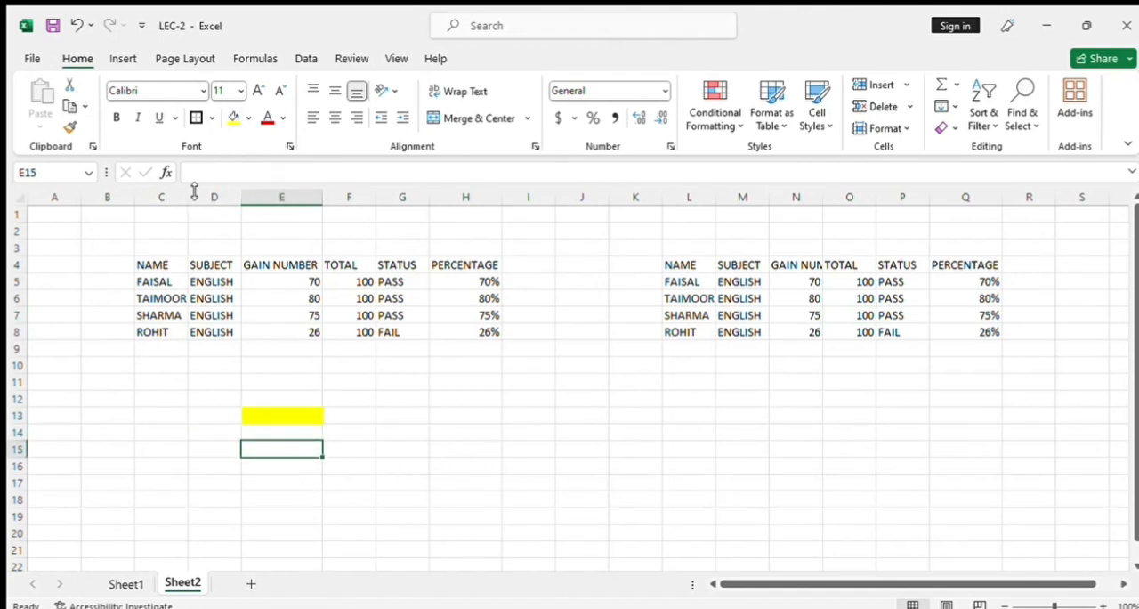
{"action": "left_click", "coordinate": [286, 434]}
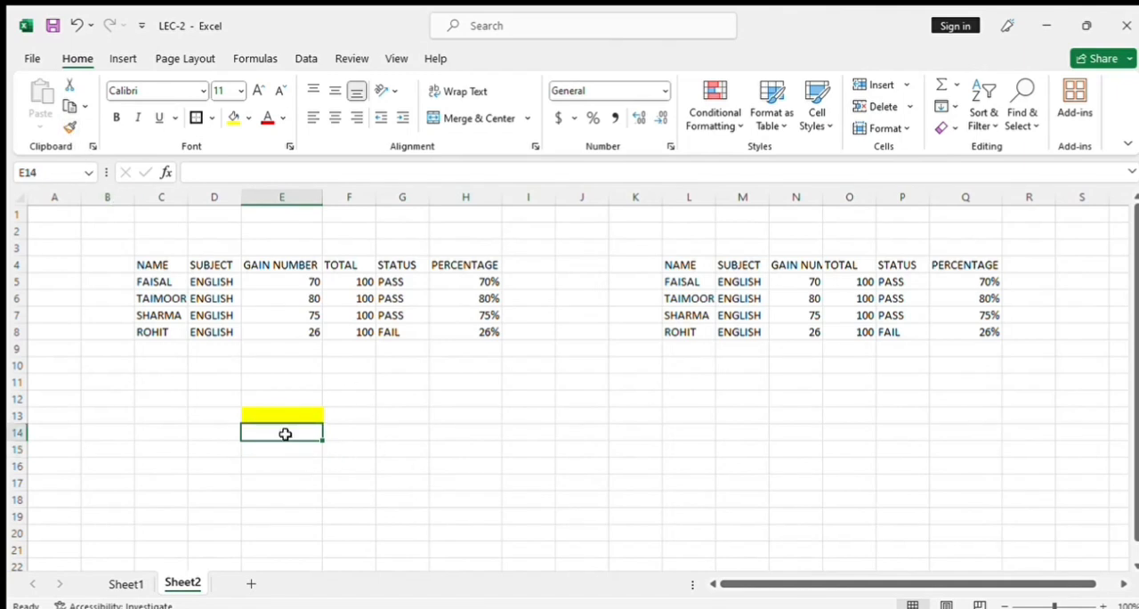
Copy the yellow formatting of E13 to E14 with the Format Painter.
{"action": "left_click", "coordinate": [293, 413]}
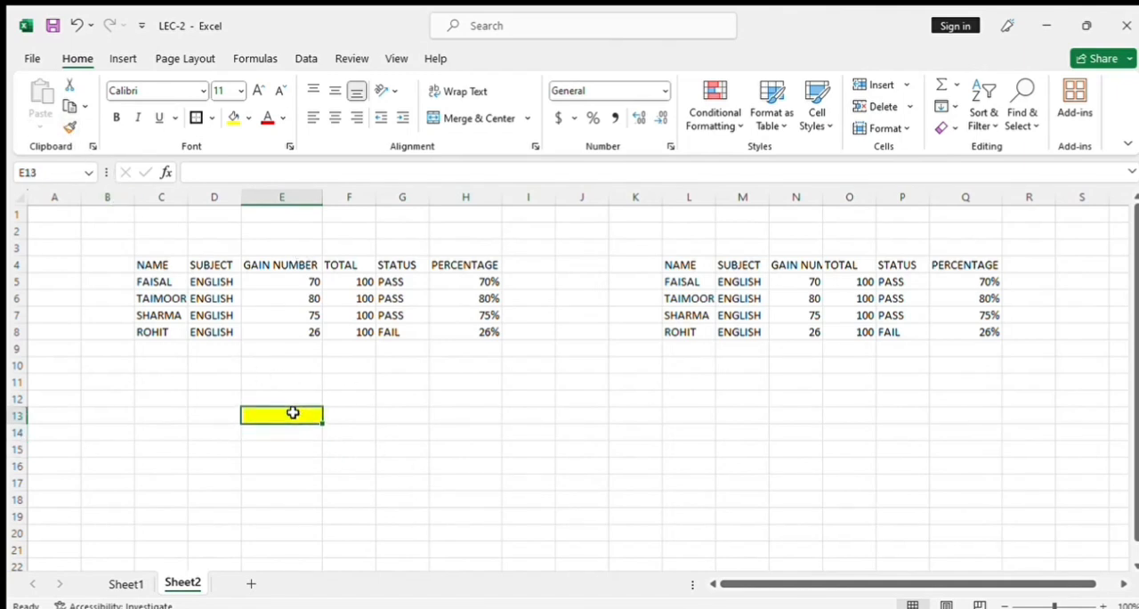
{"action": "left_click", "coordinate": [70, 127]}
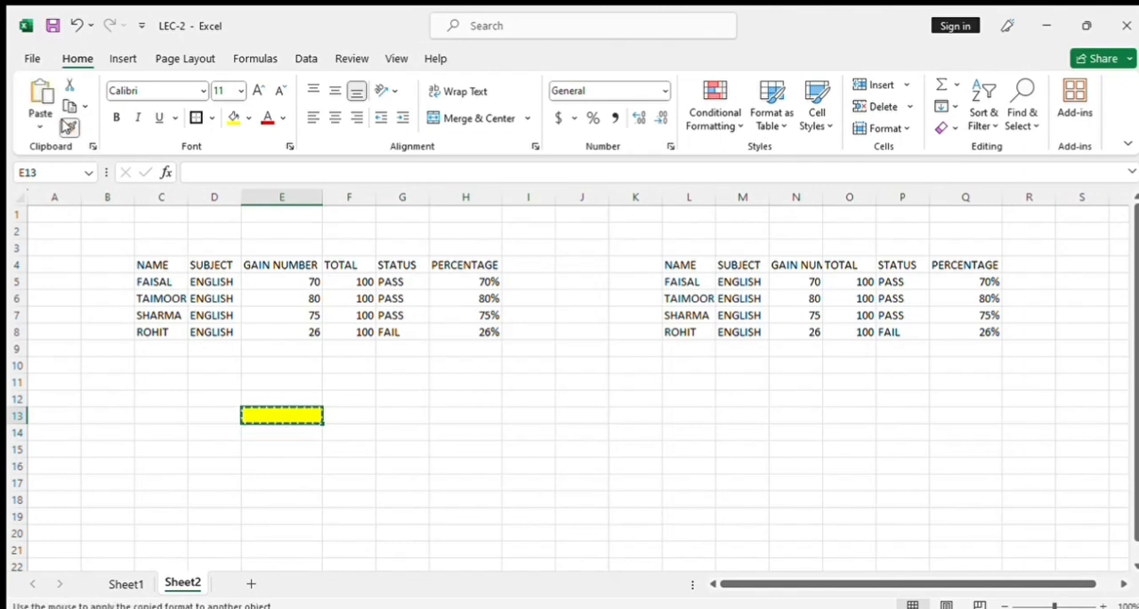
{"action": "left_click", "coordinate": [294, 435]}
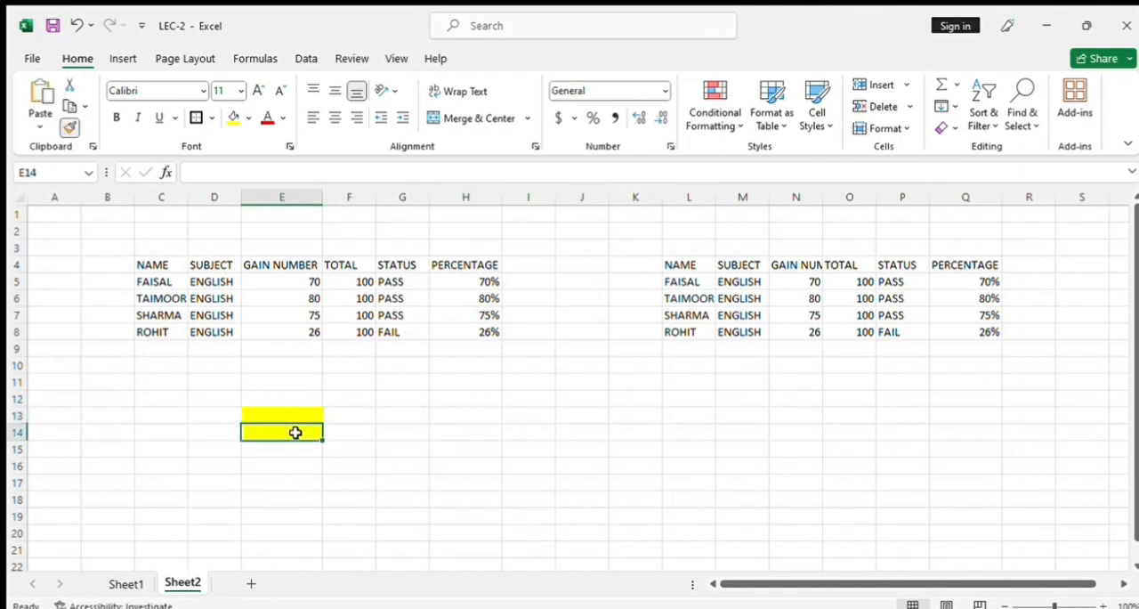
{"action": "left_click", "coordinate": [306, 489]}
{"action": "left_click", "coordinate": [275, 428]}
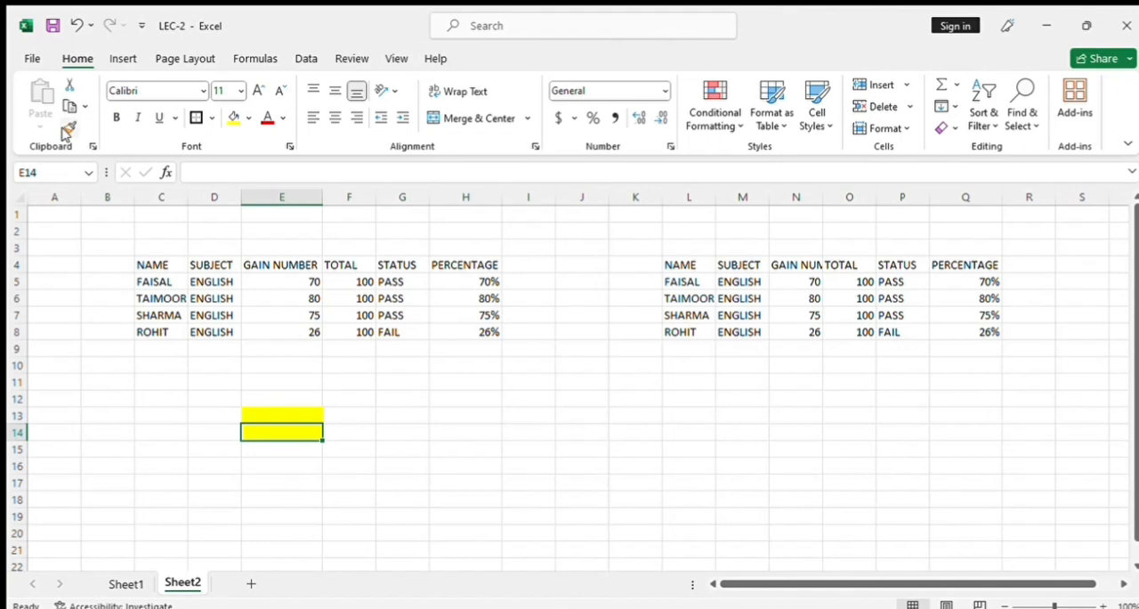
{"action": "left_click", "coordinate": [483, 430]}
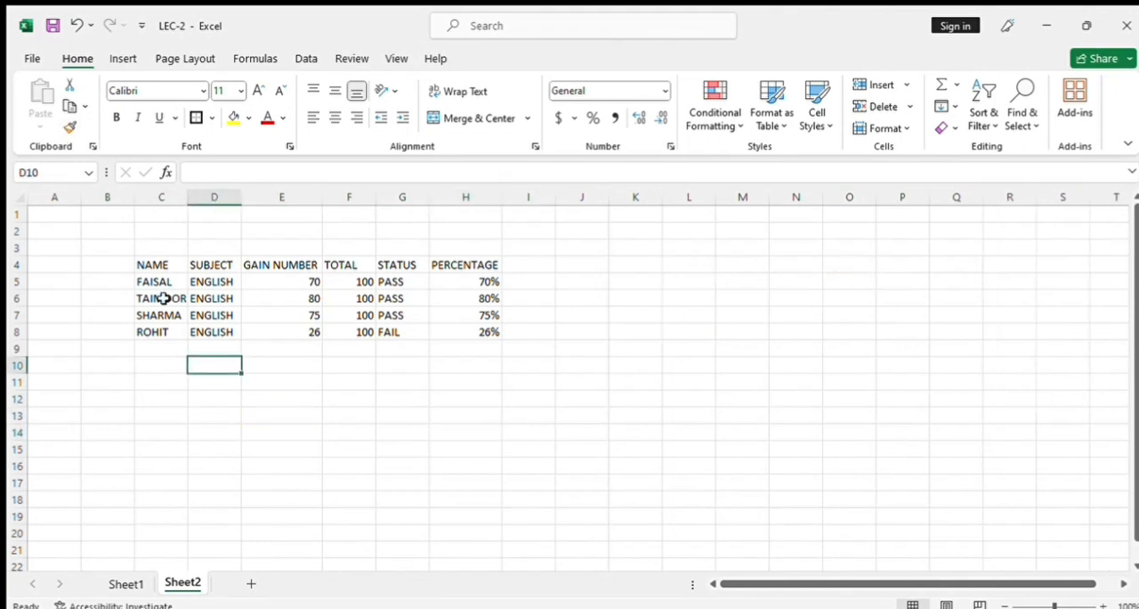
Change the font of the header row C4:H4 to Arial Black.
{"action": "left_click_drag", "start_coordinate": [153, 264], "coordinate": [439, 263]}
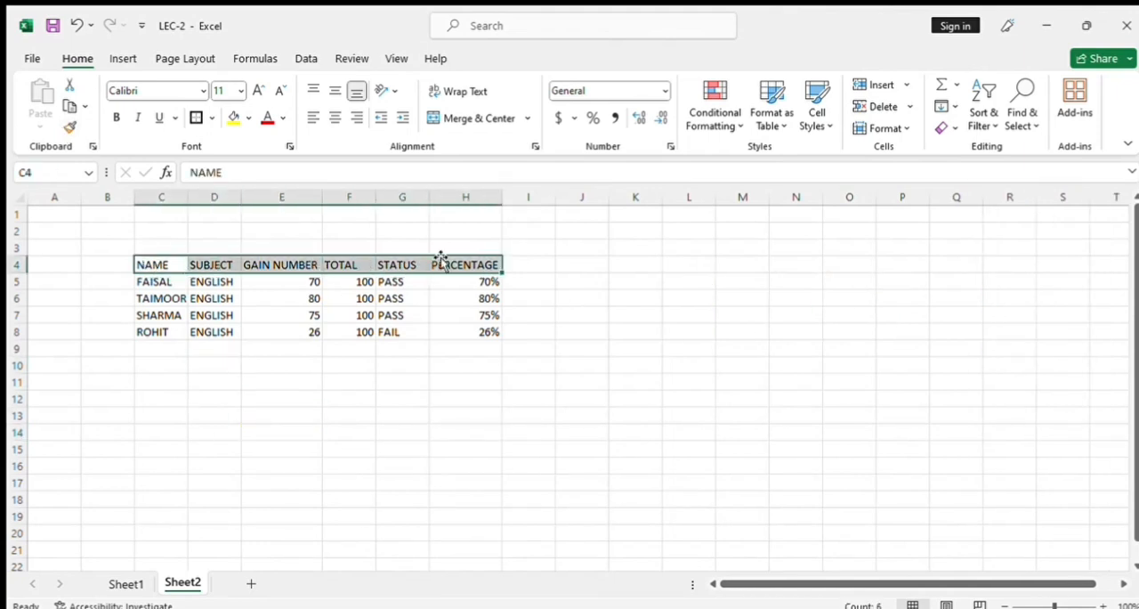
{"action": "left_click", "coordinate": [200, 89]}
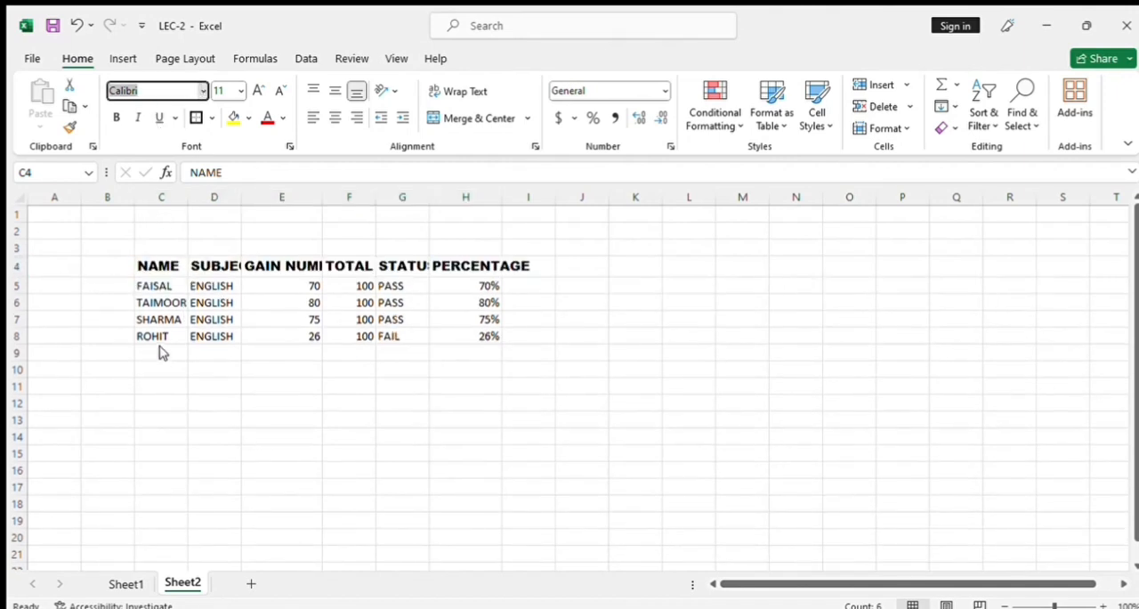
{"action": "left_click", "coordinate": [160, 351]}
Autofit all column widths to their contents and apply all borders to the marks table C4:H8.
{"action": "left_click", "coordinate": [18, 198]}
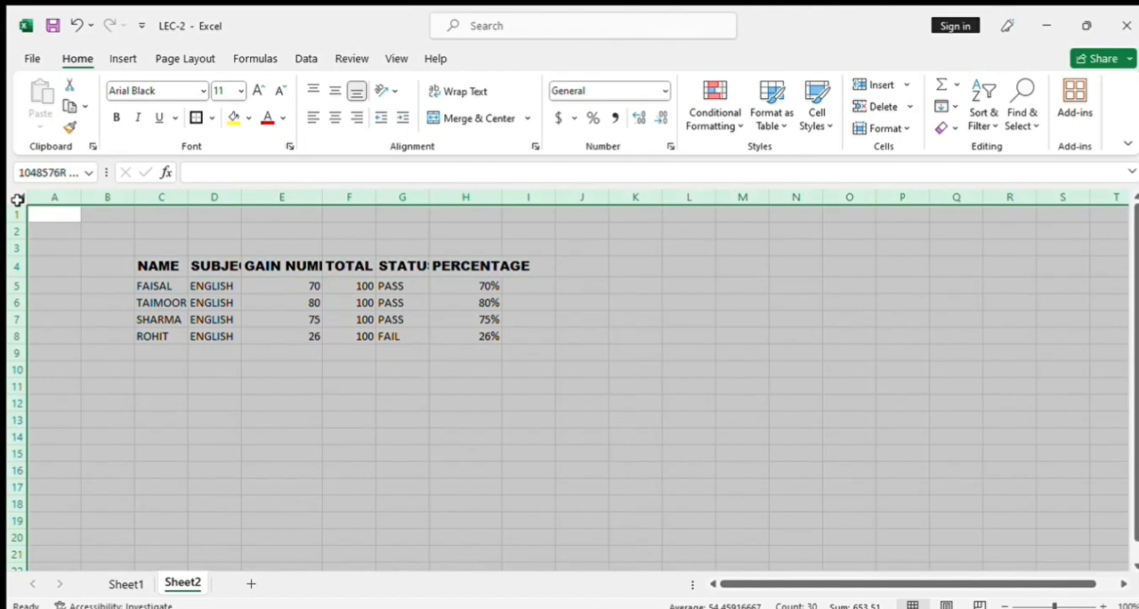
{"action": "double_click", "coordinate": [78, 201]}
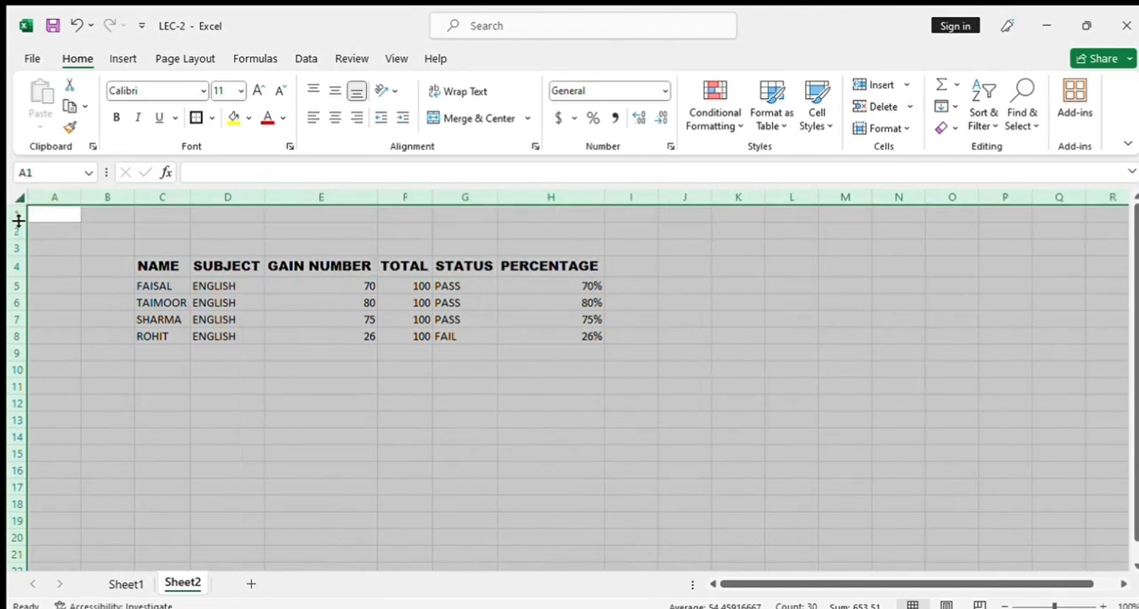
{"action": "left_click", "coordinate": [239, 319]}
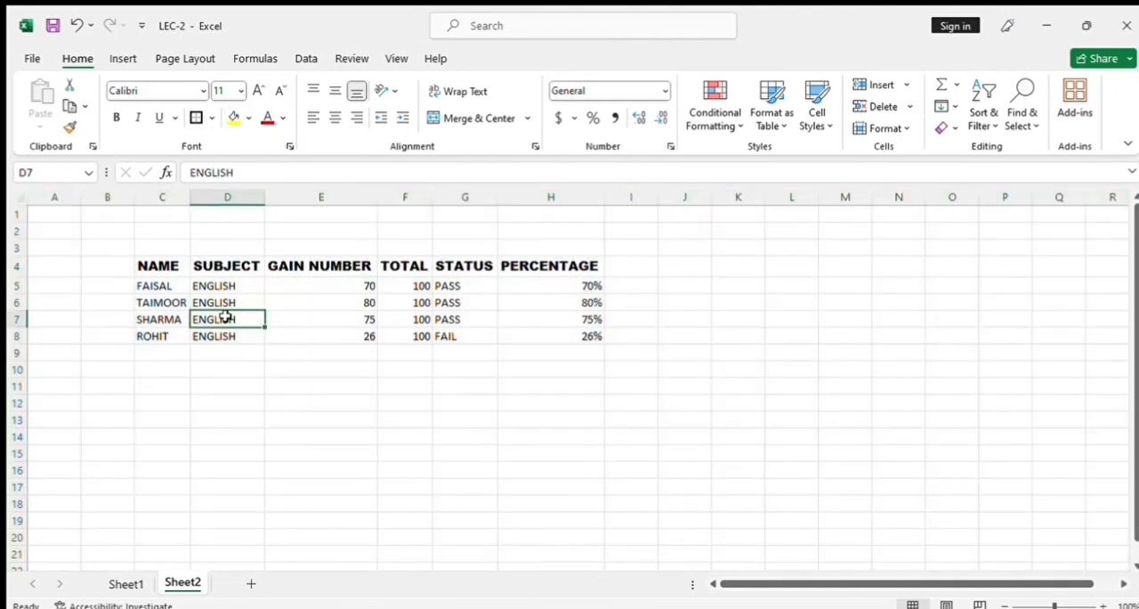
{"action": "left_click_drag", "start_coordinate": [142, 265], "coordinate": [537, 331]}
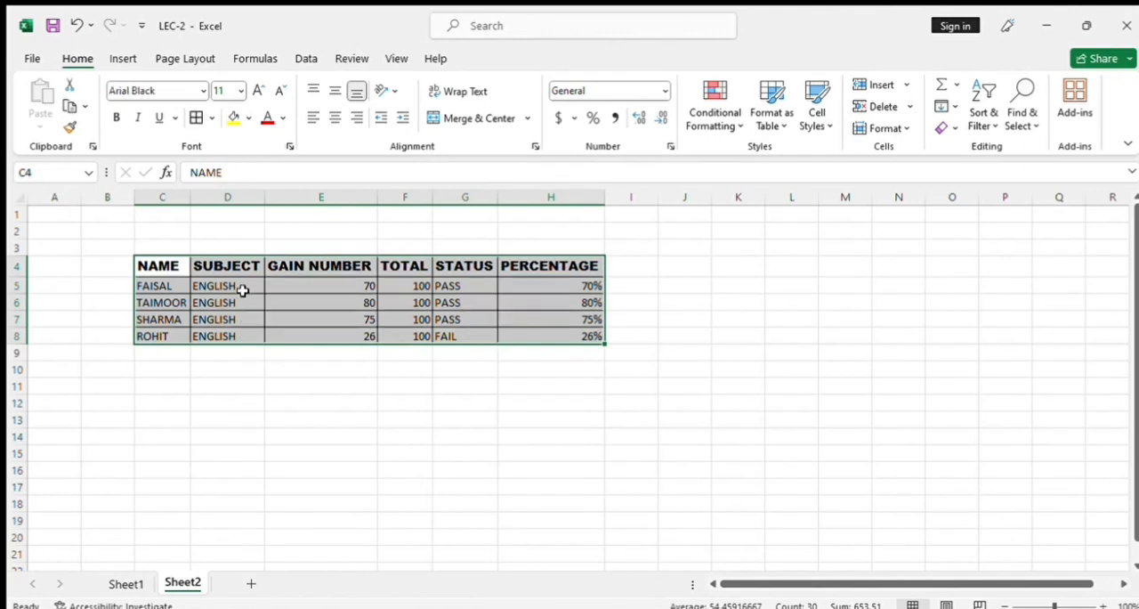
{"action": "left_click", "coordinate": [210, 365]}
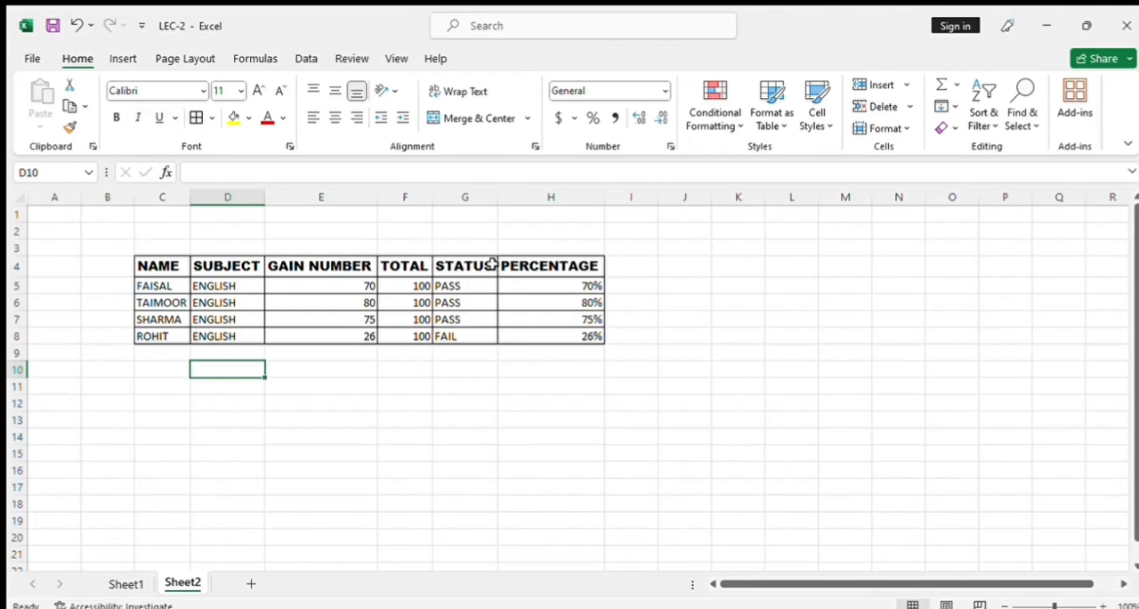
Underline the STATUS header in G4 and remove the underline again.
{"action": "left_click", "coordinate": [464, 266]}
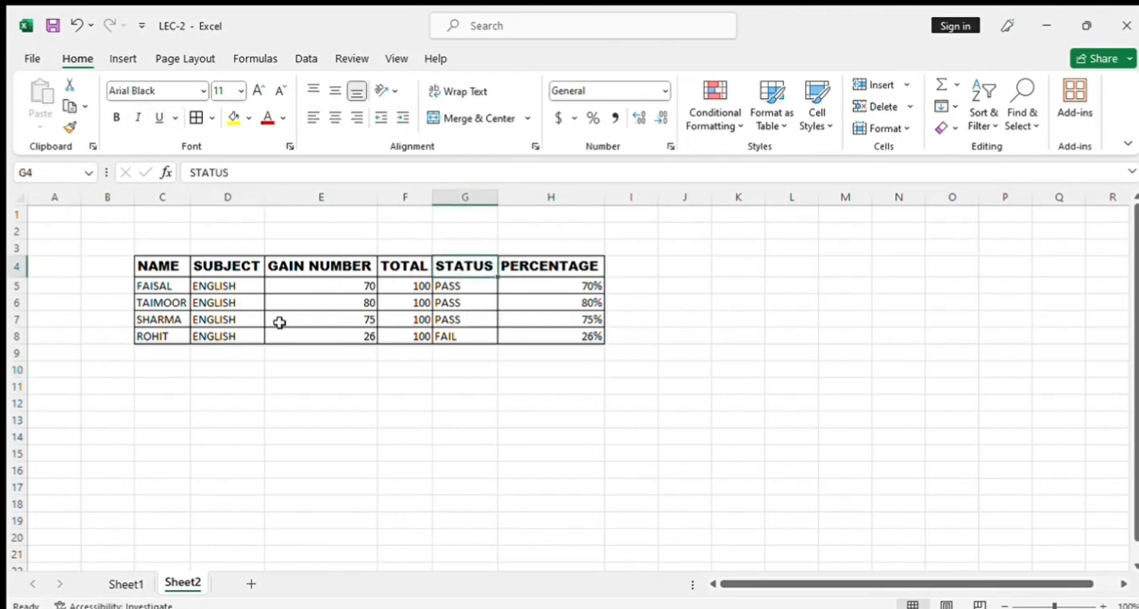
{"action": "left_click", "coordinate": [159, 117]}
{"action": "left_click", "coordinate": [483, 333]}
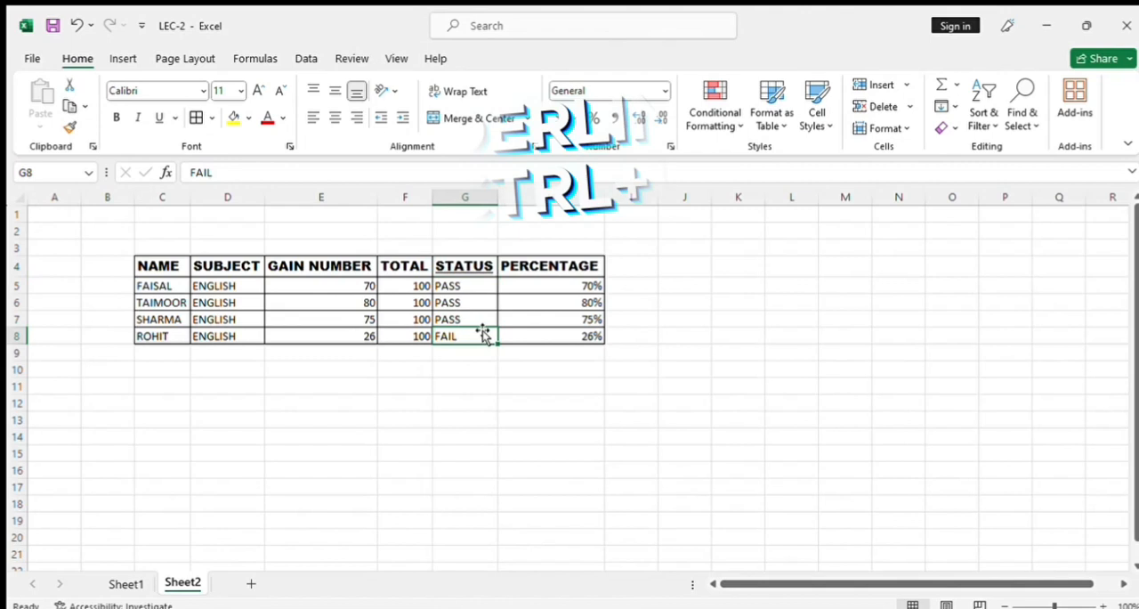
{"action": "left_click", "coordinate": [476, 267]}
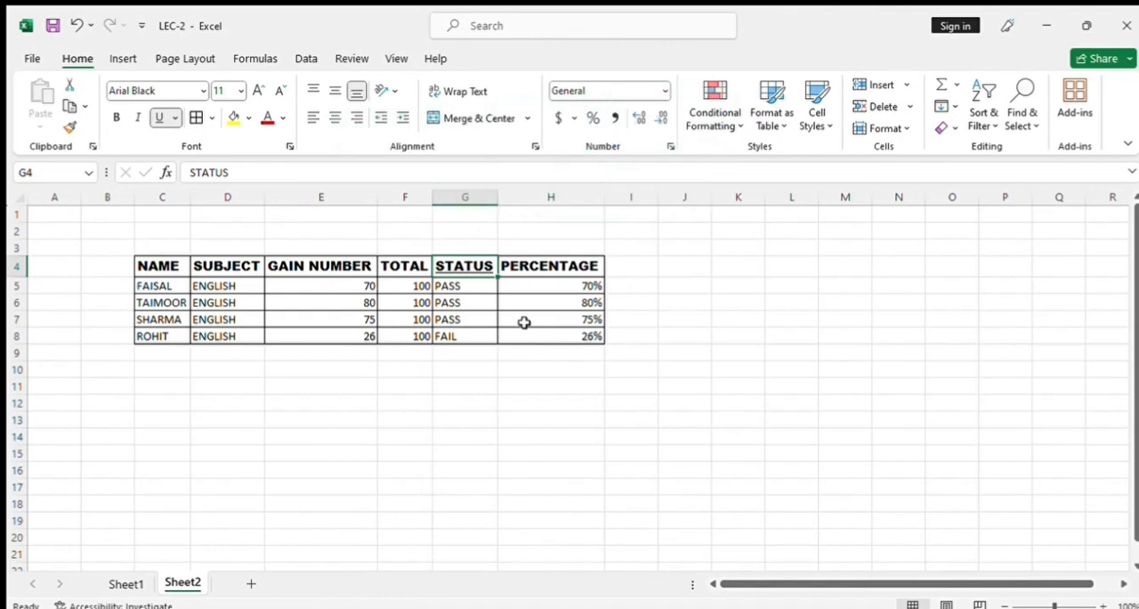
{"action": "key", "text": "ctrl+u"}
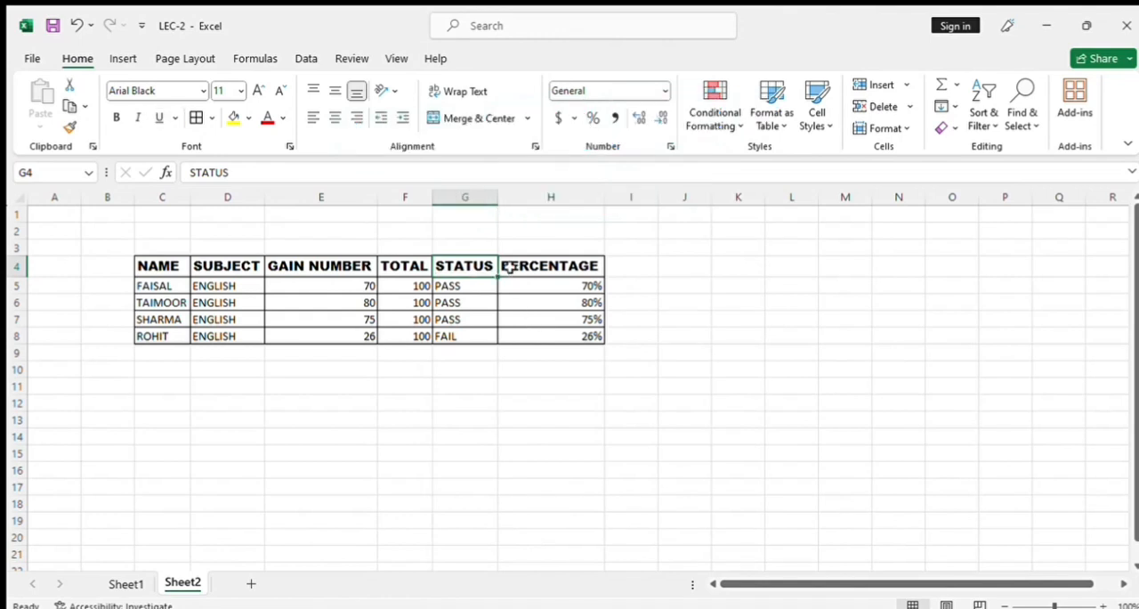
{"action": "left_click", "coordinate": [293, 303]}
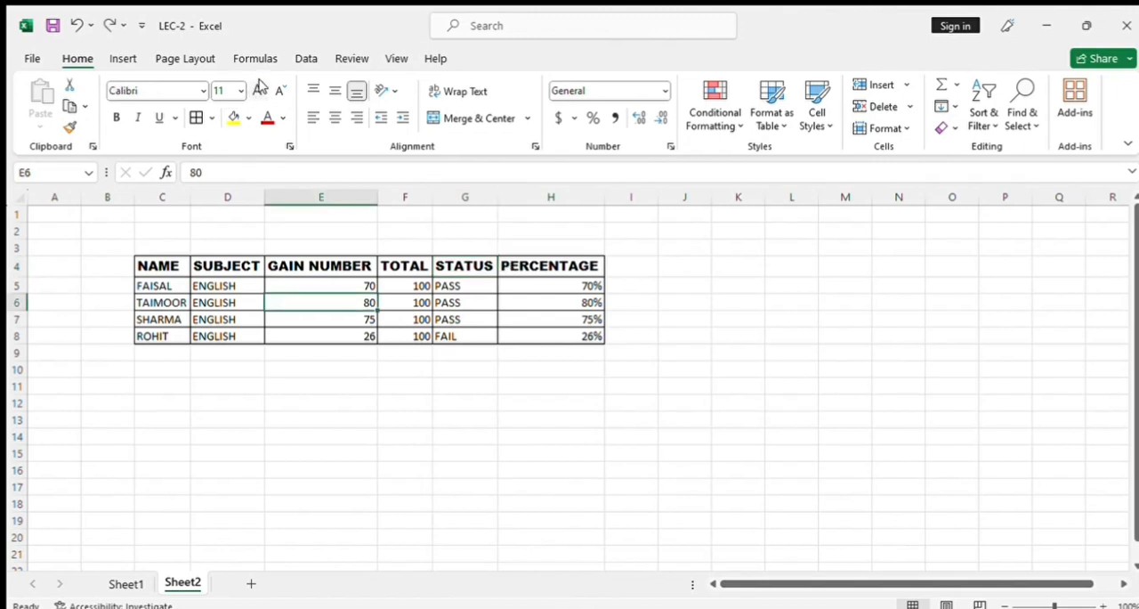
{"action": "left_click", "coordinate": [203, 304]}
Set the font size of the student names in C5:C8 to 20.
{"action": "left_click_drag", "start_coordinate": [169, 286], "coordinate": [180, 332]}
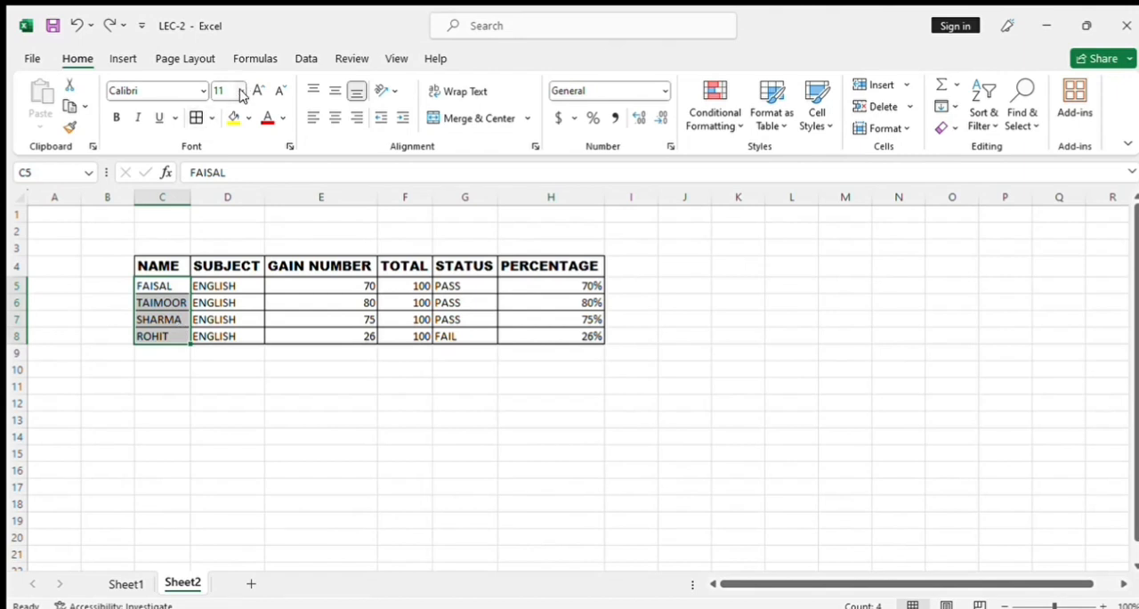
{"action": "left_click", "coordinate": [236, 91]}
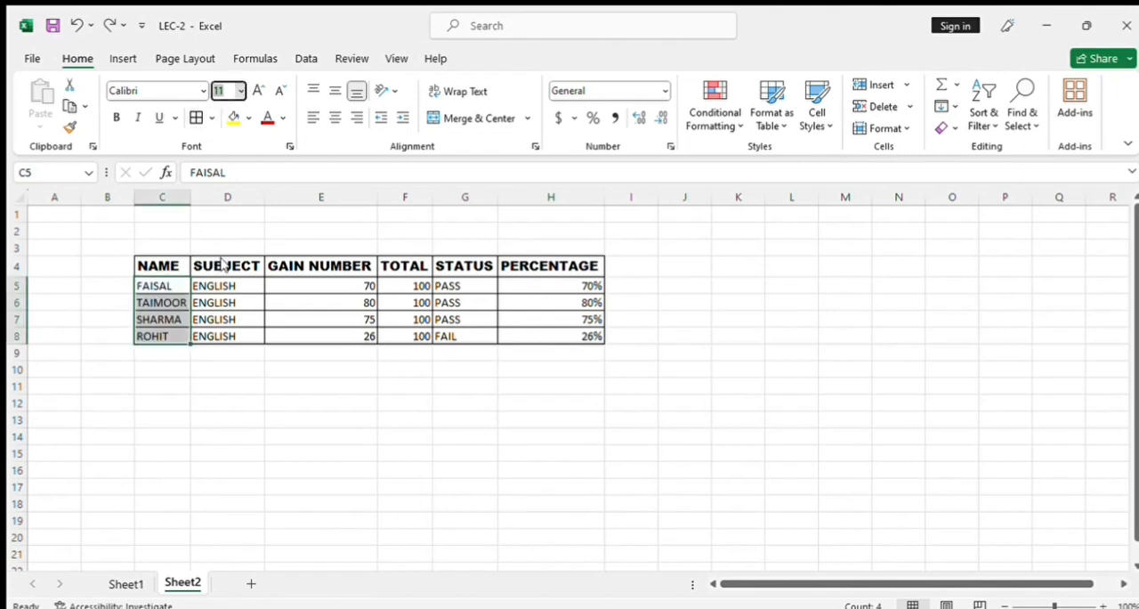
{"action": "type", "text": "20"}
{"action": "key", "text": "Return"}
{"action": "left_click", "coordinate": [233, 310]}
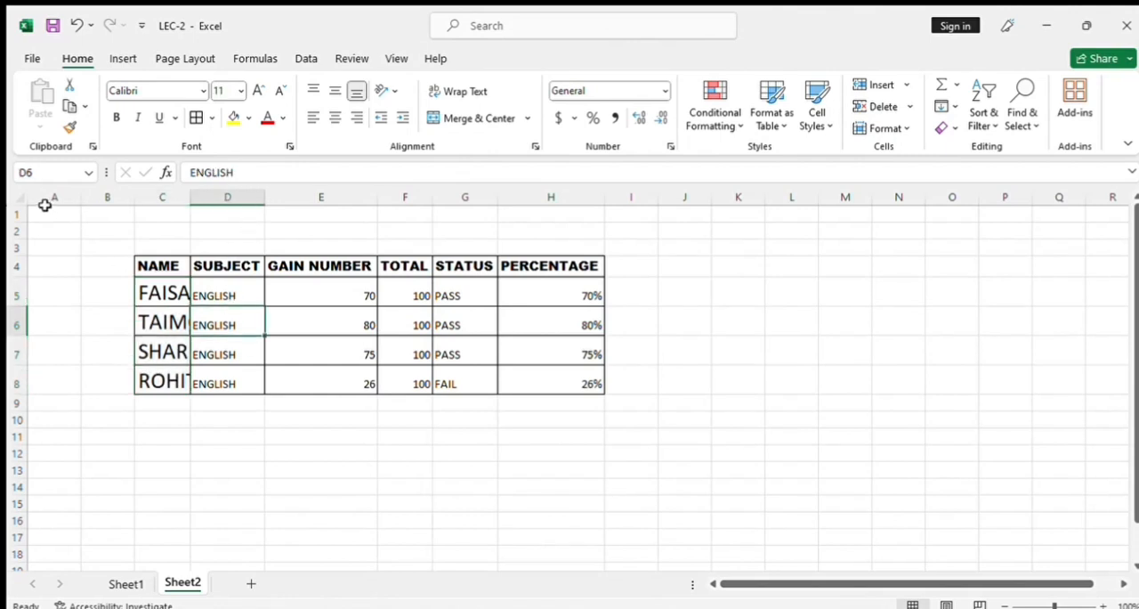
Autofit all columns so that the enlarged student names fit.
{"action": "left_click", "coordinate": [24, 198]}
{"action": "double_click", "coordinate": [81, 198]}
{"action": "left_click", "coordinate": [265, 326]}
{"action": "key", "text": "Down"}
{"action": "key", "text": "Down"}
{"action": "key", "text": "Down"}
{"action": "key", "text": "Down"}
{"action": "key", "text": "Down"}
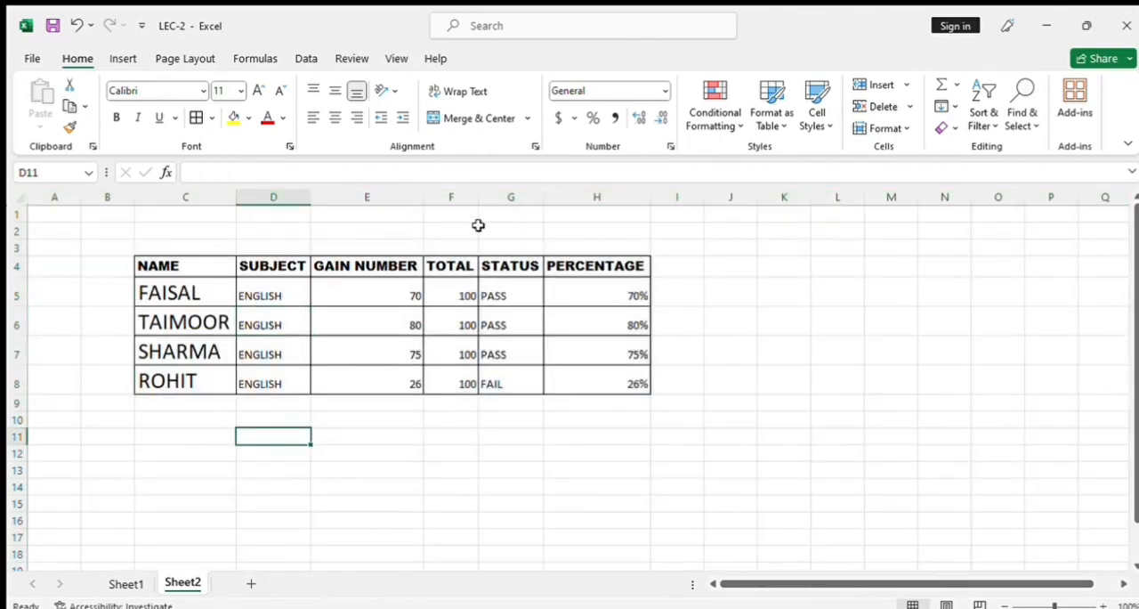
Middle-align the whole marks table C4:H8 vertically and center it horizontally.
{"action": "left_click_drag", "start_coordinate": [196, 265], "coordinate": [580, 389]}
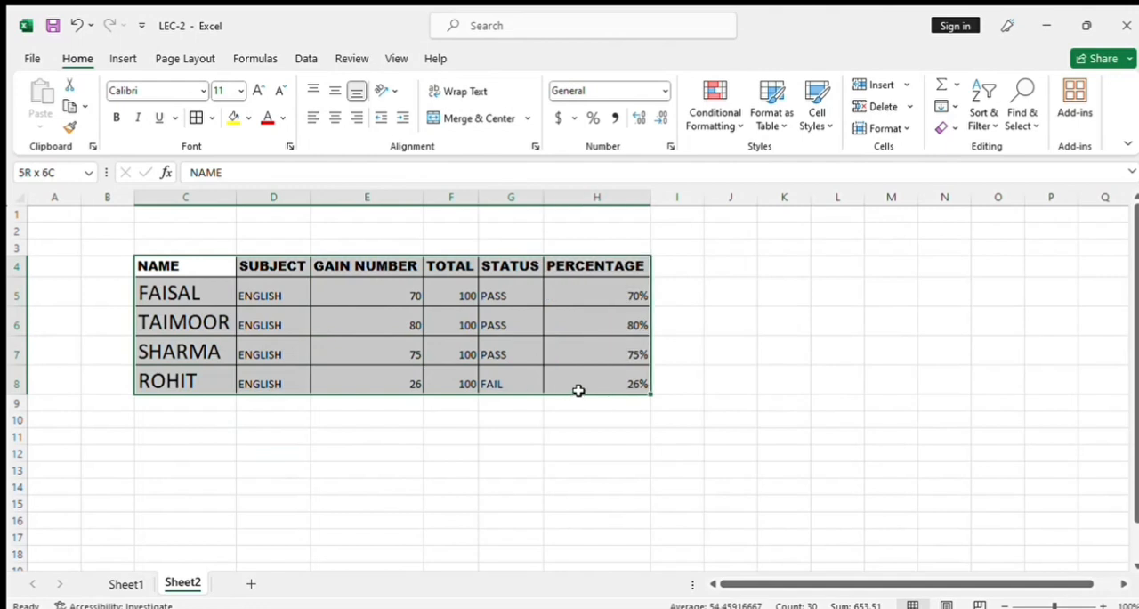
{"action": "left_click", "coordinate": [314, 91]}
{"action": "left_click", "coordinate": [335, 91]}
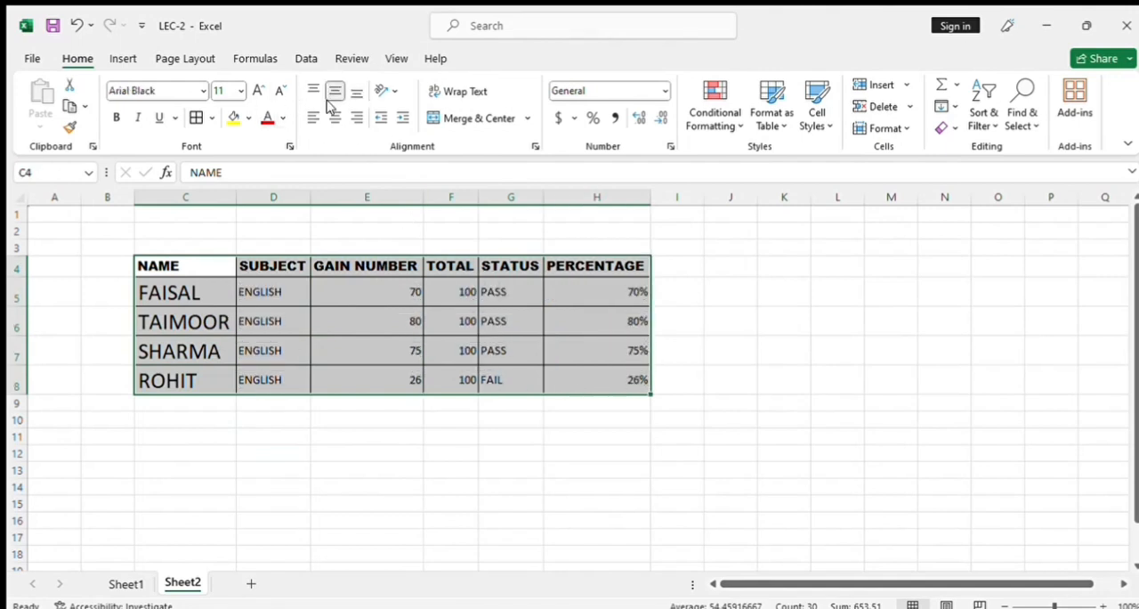
{"action": "left_click", "coordinate": [333, 118]}
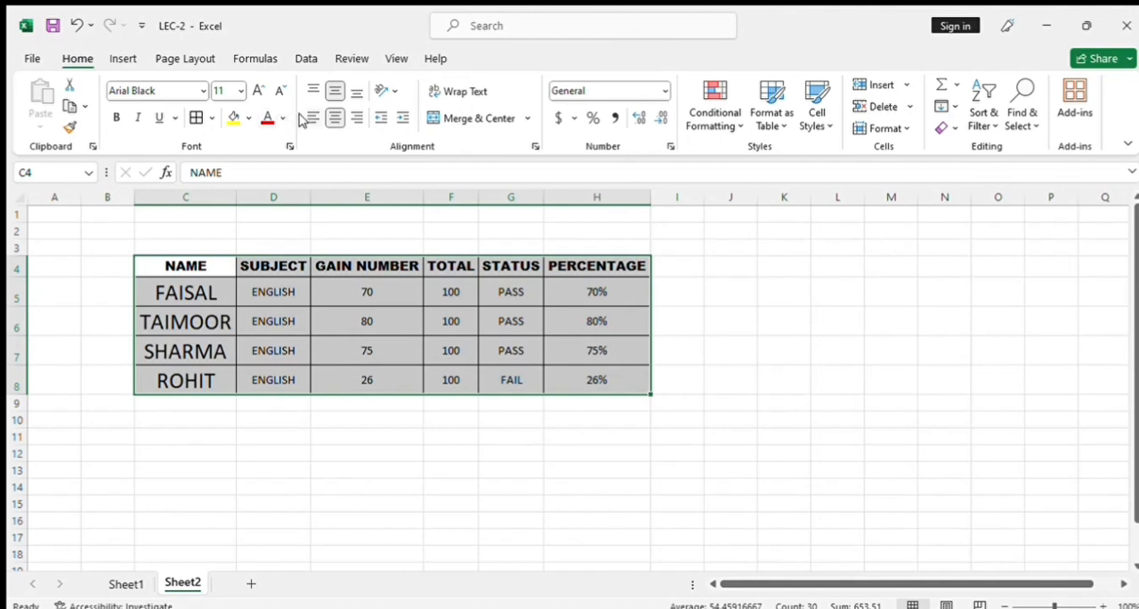
{"action": "left_click", "coordinate": [308, 118]}
{"action": "left_click", "coordinate": [333, 118]}
{"action": "left_click", "coordinate": [361, 329]}
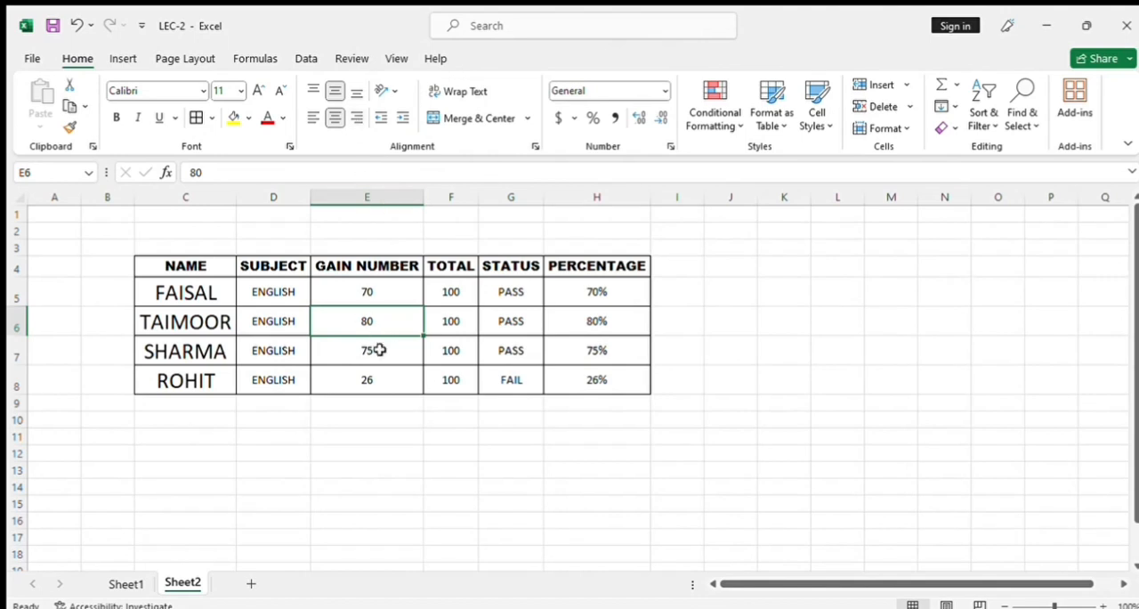
Try vertical text orientation at font size 8 on the subject entries D5:D8 and undo it.
{"action": "left_click_drag", "start_coordinate": [267, 294], "coordinate": [285, 377]}
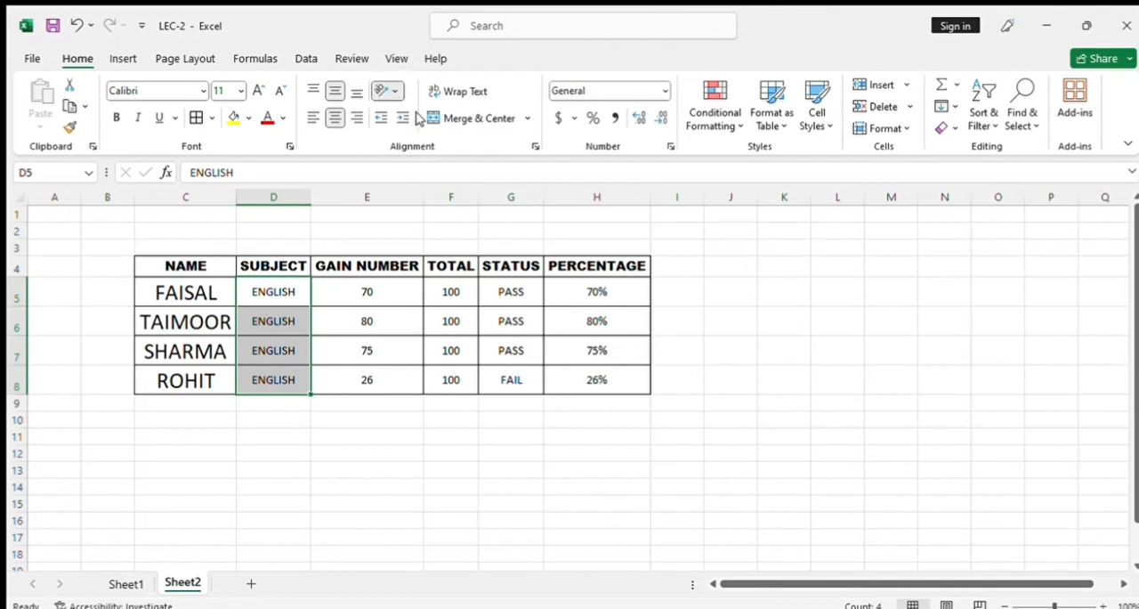
{"action": "left_click", "coordinate": [411, 160]}
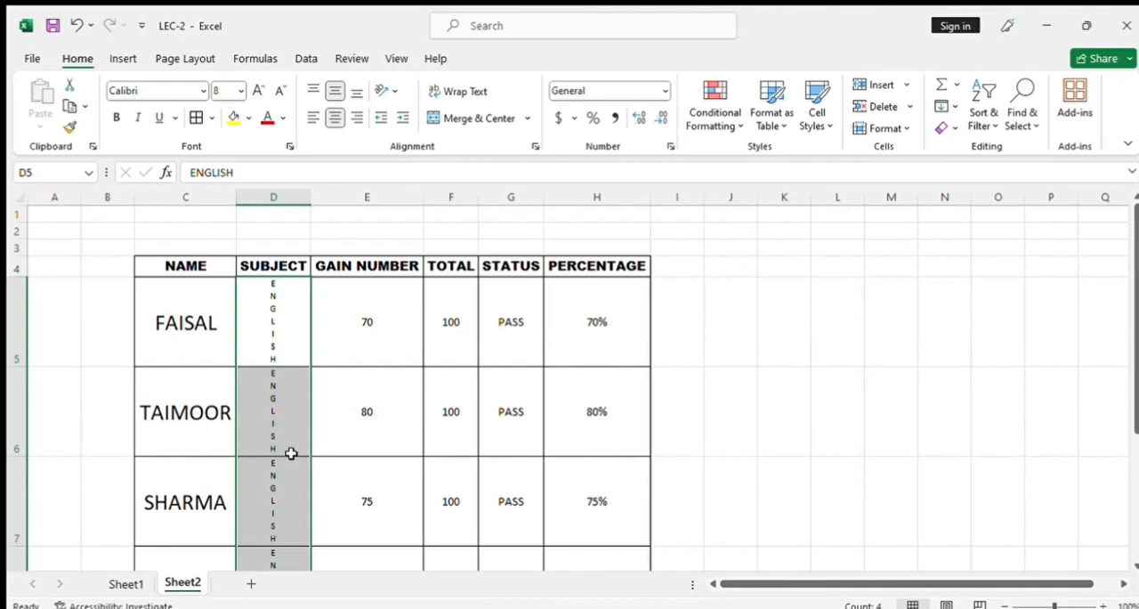
{"action": "left_click", "coordinate": [288, 427]}
{"action": "scroll", "coordinate": [254, 307], "scroll_direction": "down", "scroll_amount": 1}
{"action": "left_click_drag", "start_coordinate": [276, 260], "coordinate": [272, 465]}
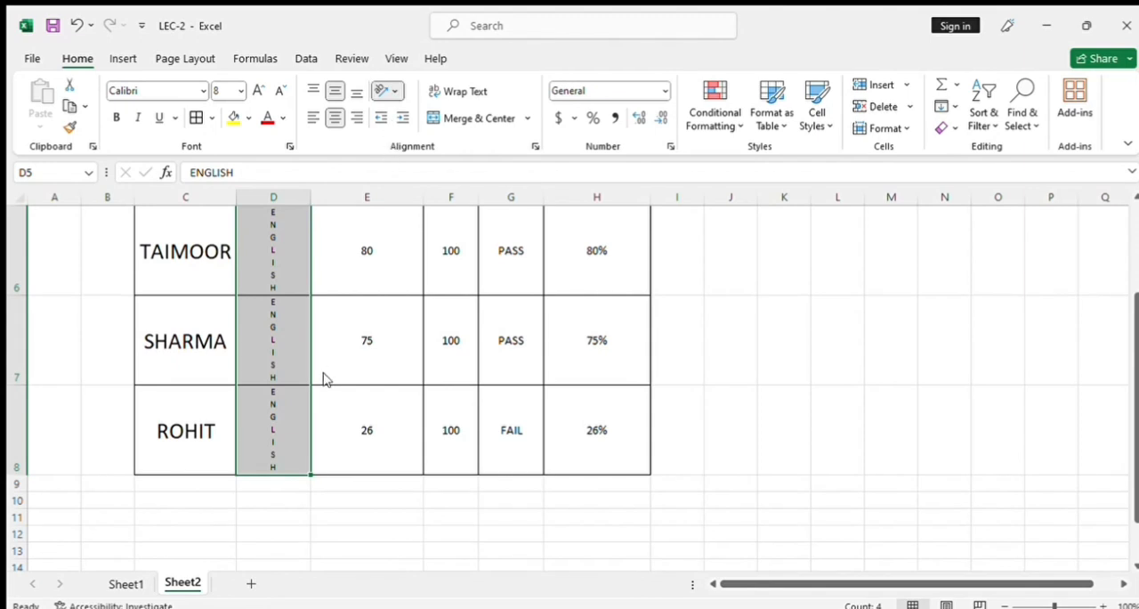
{"action": "left_click", "coordinate": [348, 404]}
{"action": "key", "text": "ctrl+z"}
{"action": "scroll", "coordinate": [364, 397], "scroll_direction": "up", "scroll_amount": 2}
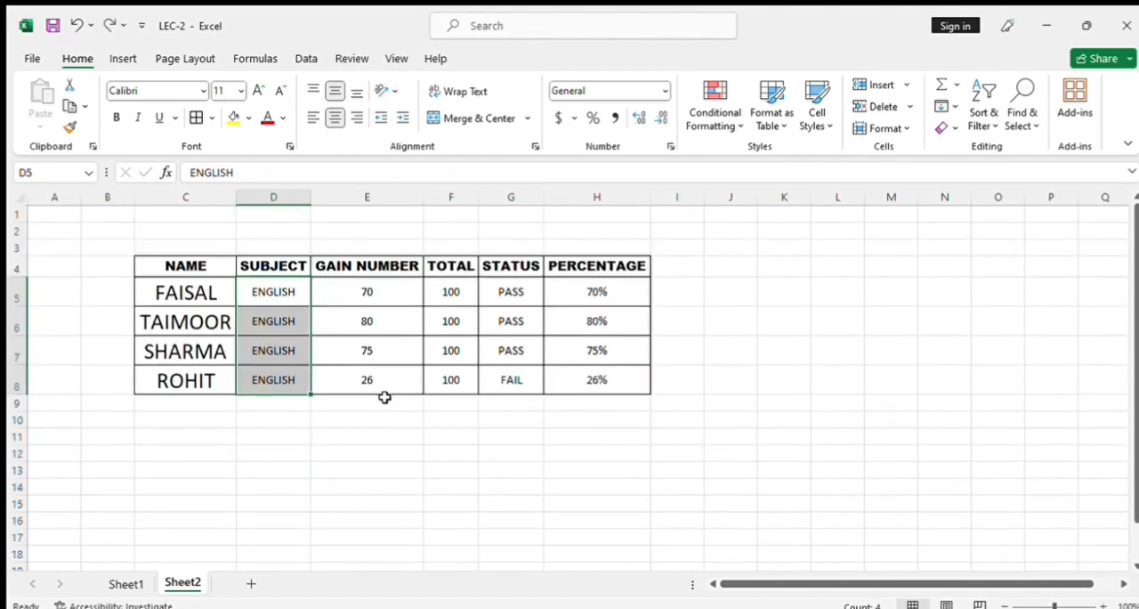
{"action": "left_click", "coordinate": [369, 349]}
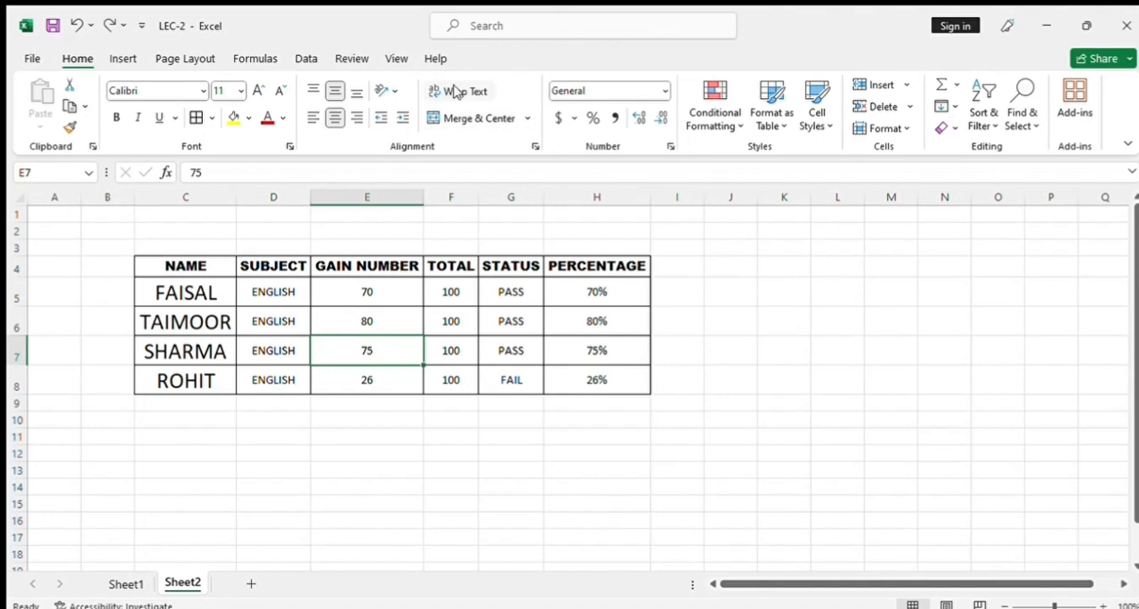
{"action": "key", "text": "Left"}
{"action": "key", "text": "Up"}
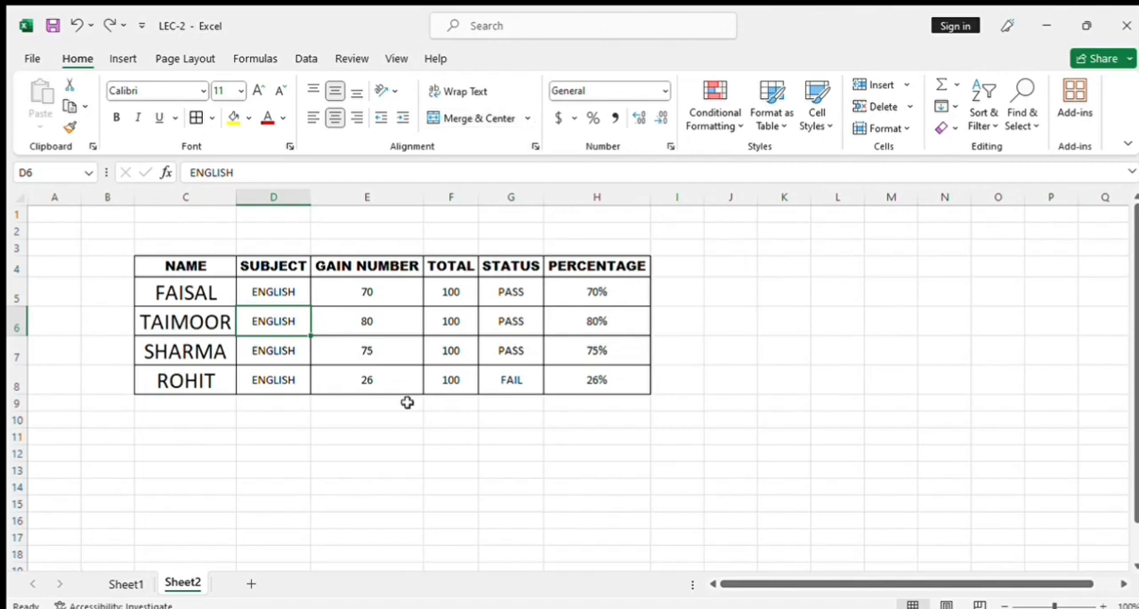
{"action": "left_click", "coordinate": [286, 438]}
{"action": "left_click", "coordinate": [351, 437]}
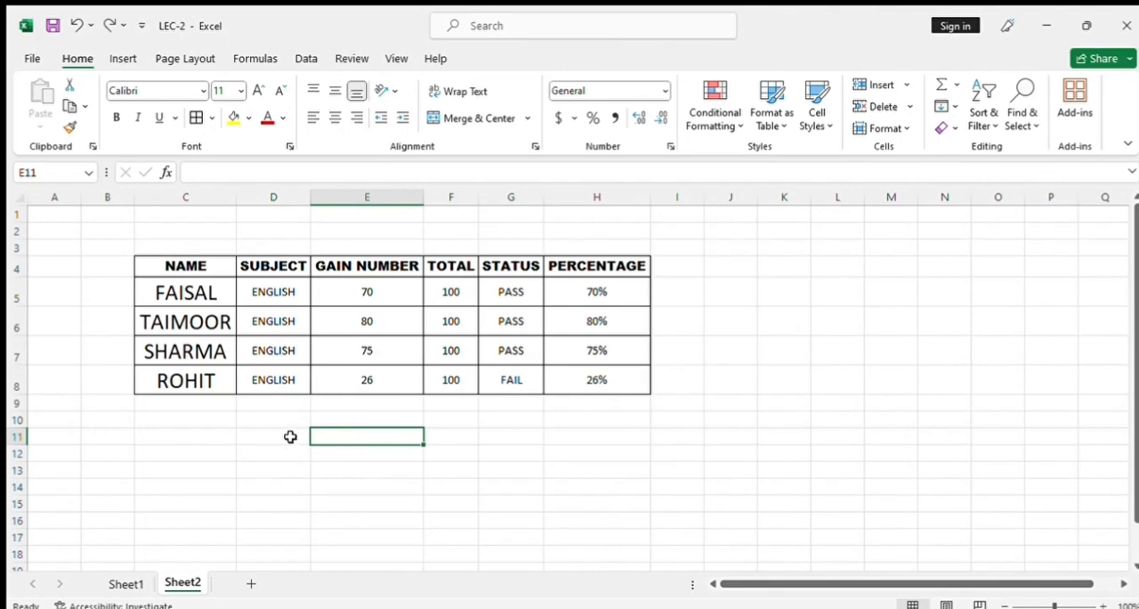
Merge and center the empty cells D11:E11 below the marks table and check the merged cell.
{"action": "left_click_drag", "start_coordinate": [290, 436], "coordinate": [324, 433]}
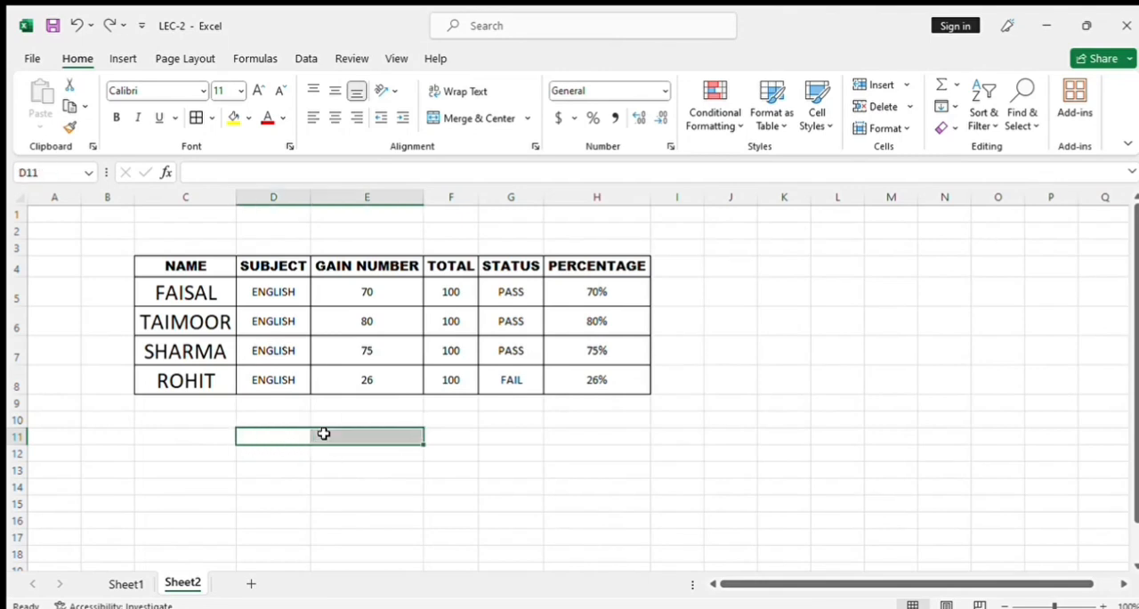
{"action": "left_click", "coordinate": [480, 113]}
{"action": "left_click", "coordinate": [344, 497]}
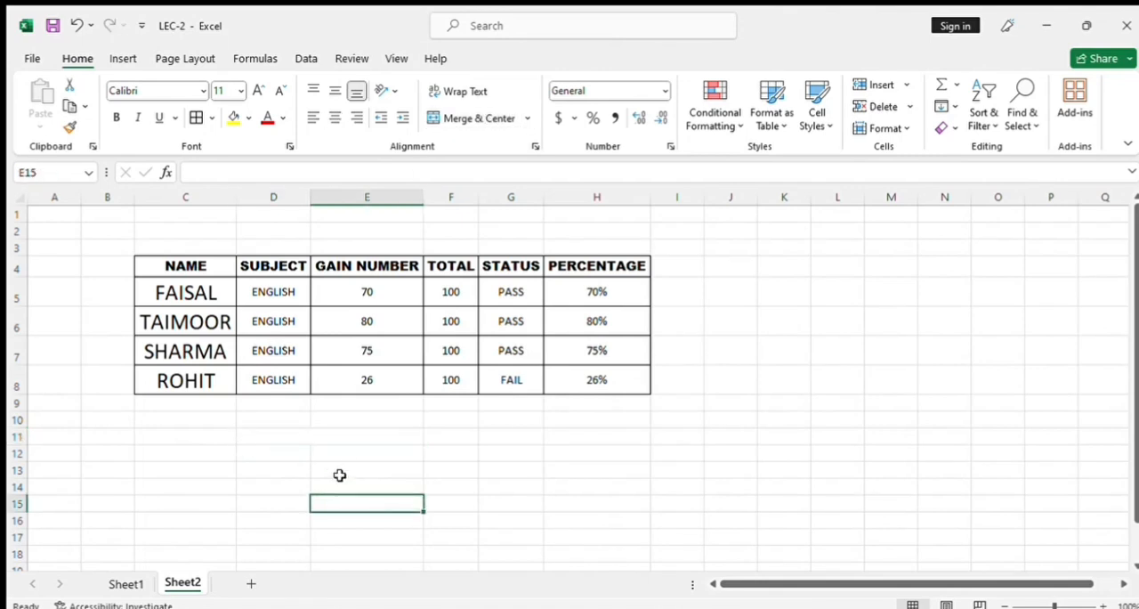
{"action": "left_click", "coordinate": [308, 433]}
{"action": "left_click", "coordinate": [298, 417]}
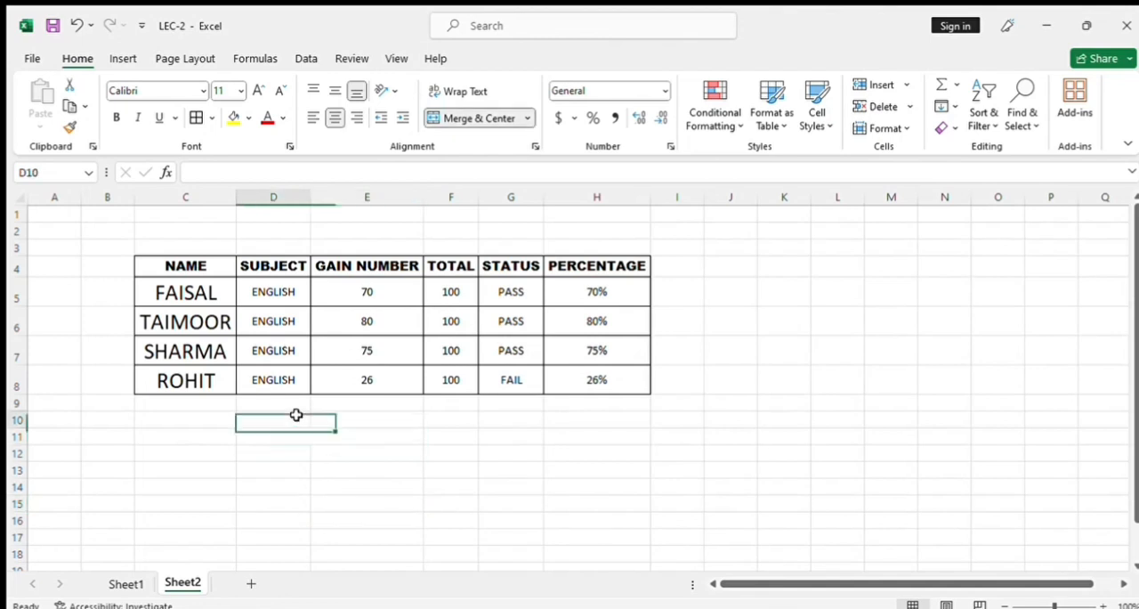
{"action": "left_click", "coordinate": [338, 422]}
{"action": "left_click", "coordinate": [282, 434]}
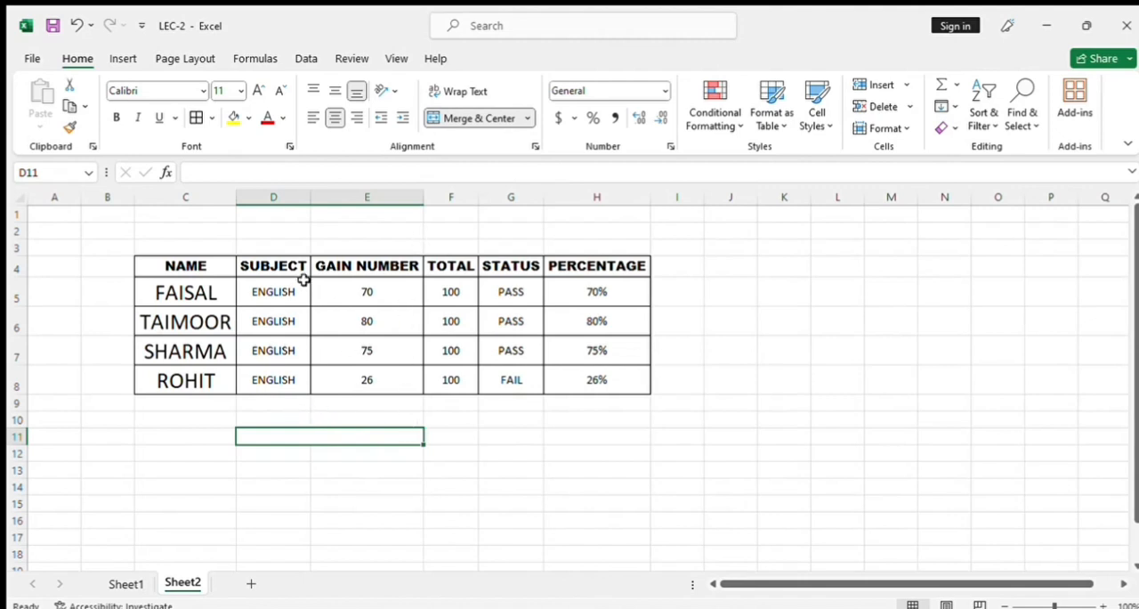
Merge and center the subject entries D5:D8 into a single ENGLISH cell, accepting that only the upper value is kept.
{"action": "left_click_drag", "start_coordinate": [272, 292], "coordinate": [272, 370]}
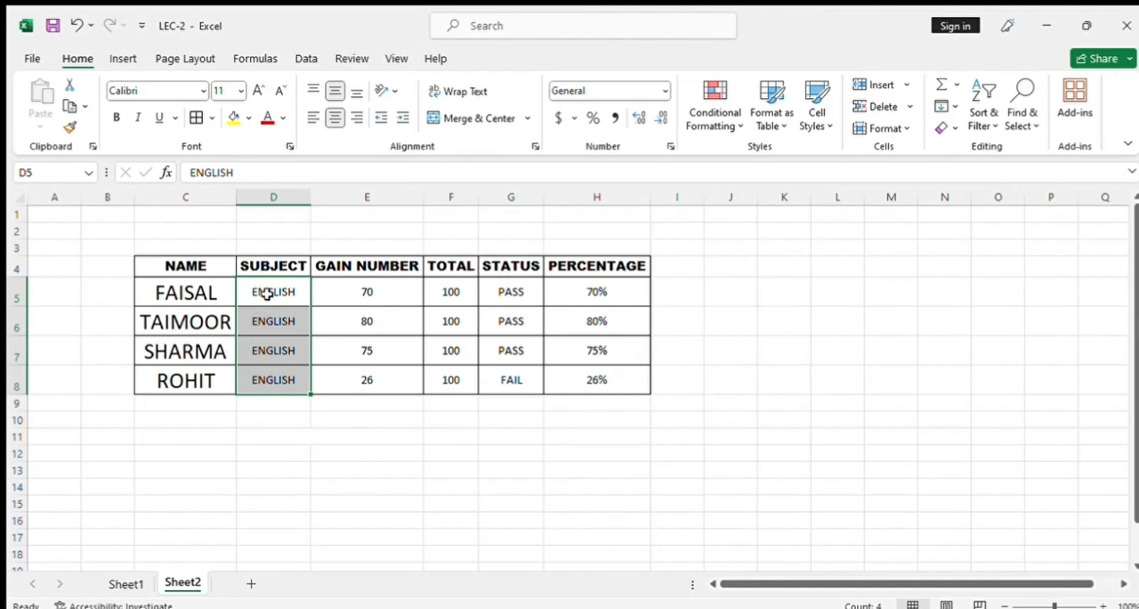
{"action": "left_click", "coordinate": [270, 381]}
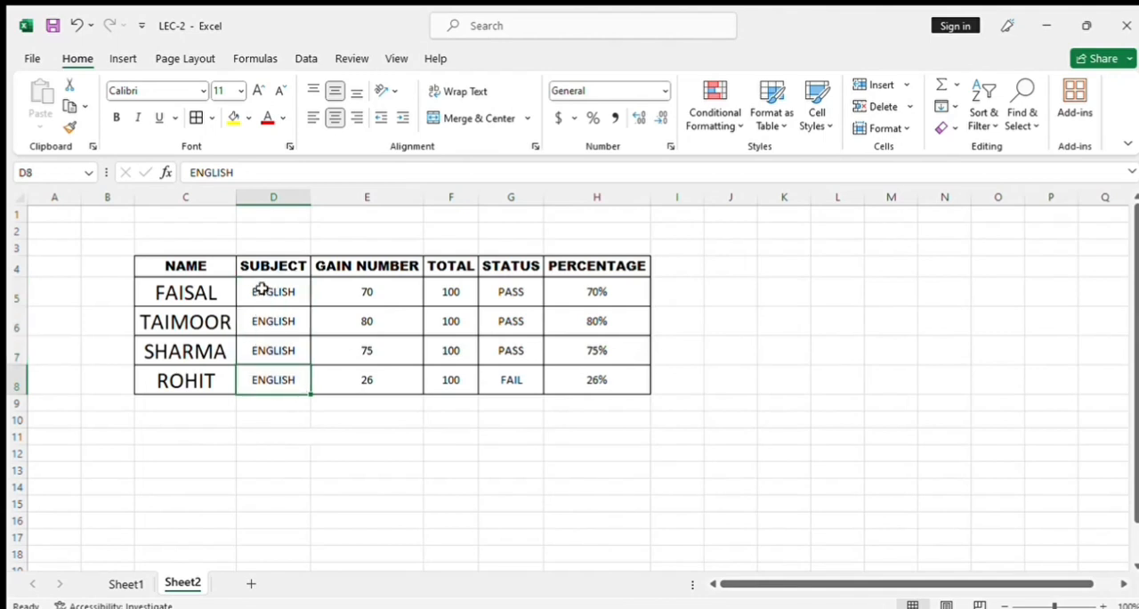
{"action": "left_click_drag", "start_coordinate": [262, 287], "coordinate": [265, 378]}
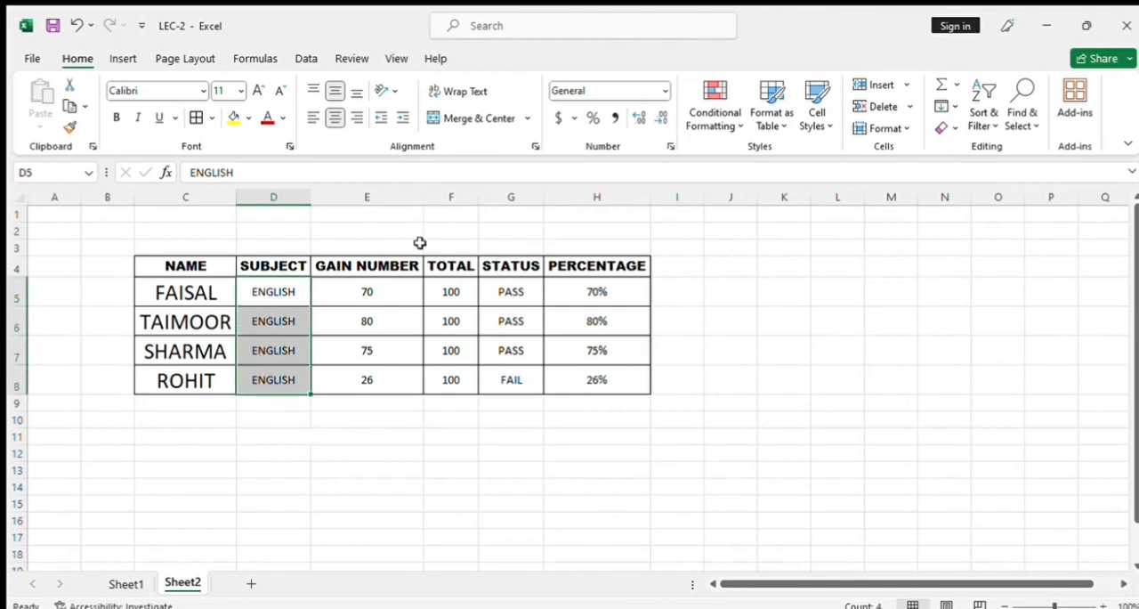
{"action": "left_click", "coordinate": [458, 119]}
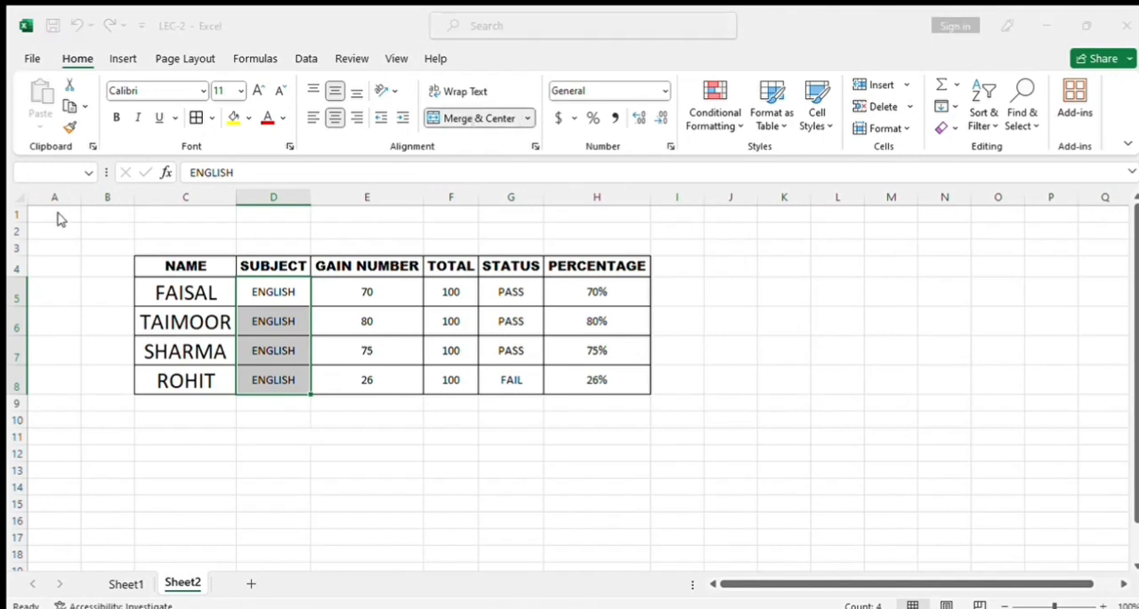
{"action": "left_click", "coordinate": [524, 364]}
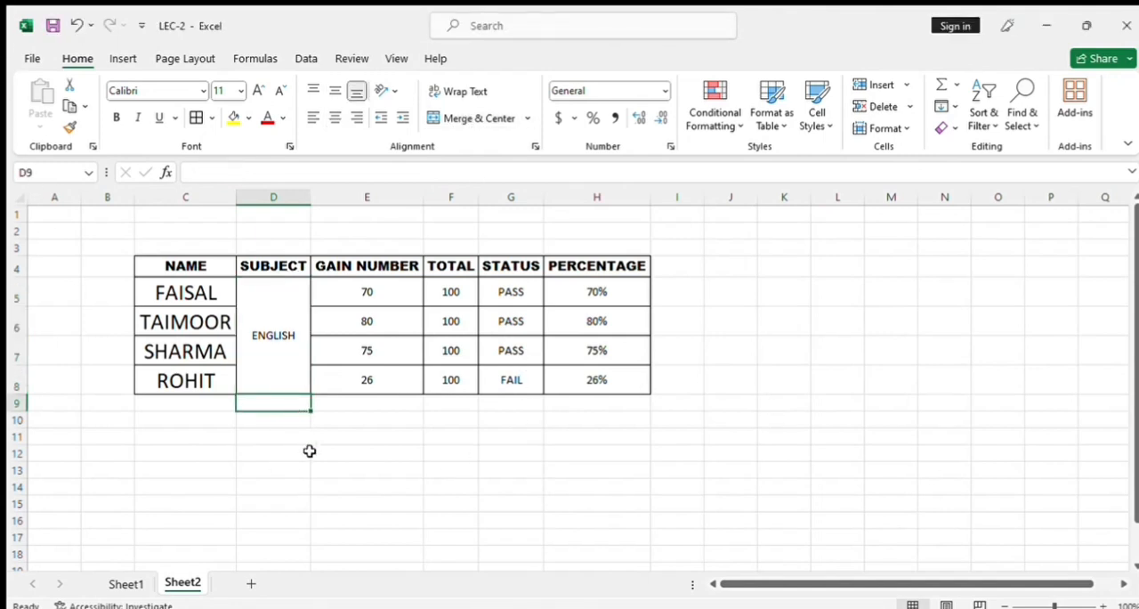
{"action": "left_click", "coordinate": [374, 380]}
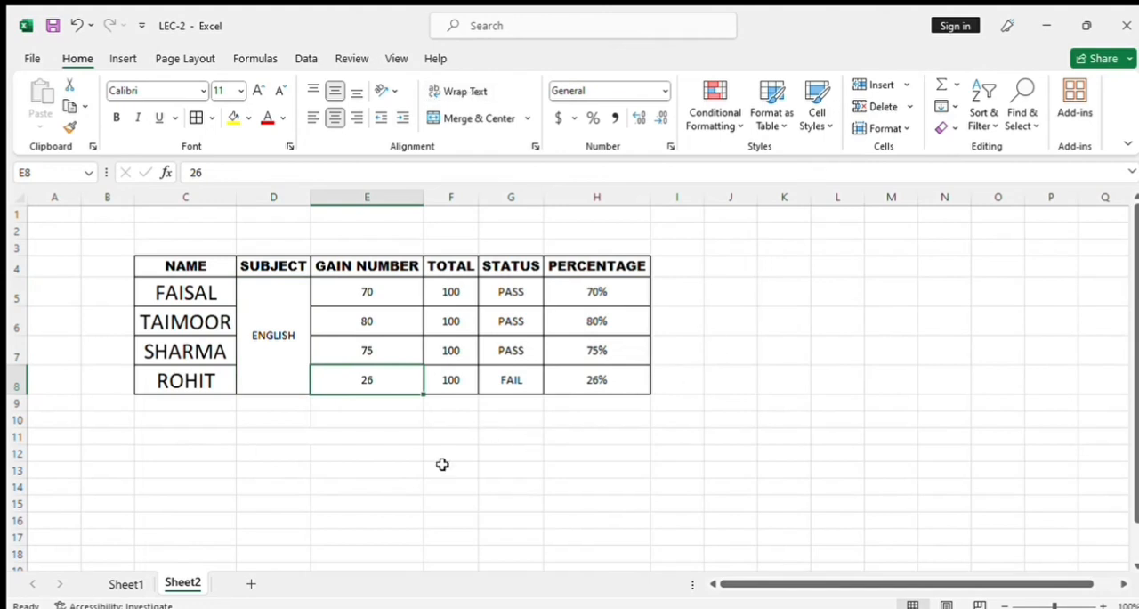
{"action": "left_click", "coordinate": [338, 476]}
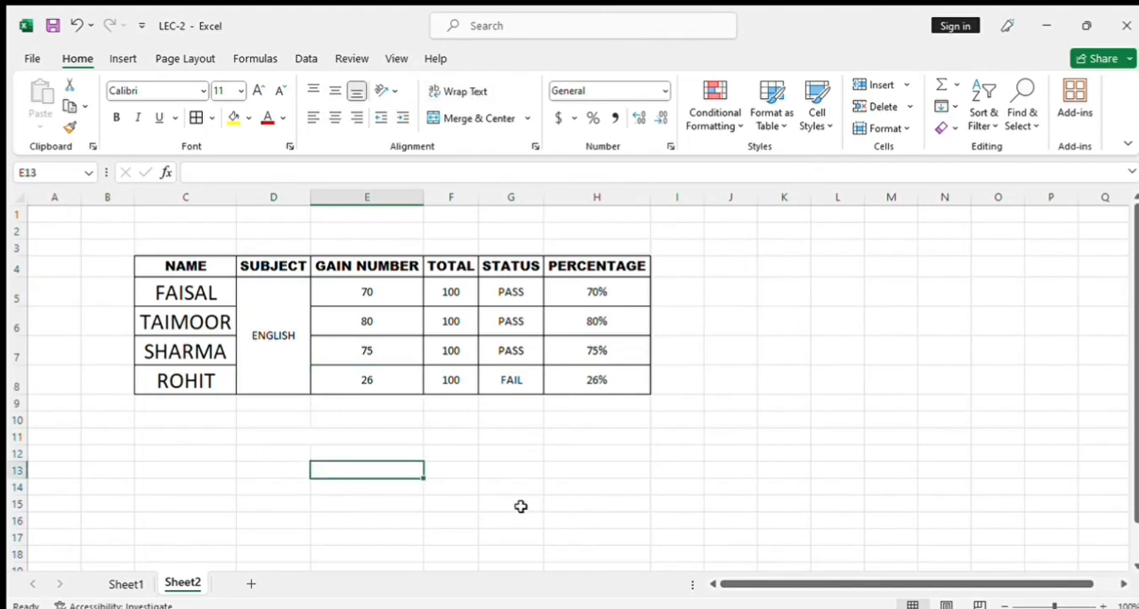
Enter "THIS IS MY SCHOOL AND I LOVE MY SCHOOL" in K11 and autofit column K to the text.
{"action": "key", "text": "ctrl+z"}
{"action": "type", "text": "TH"}
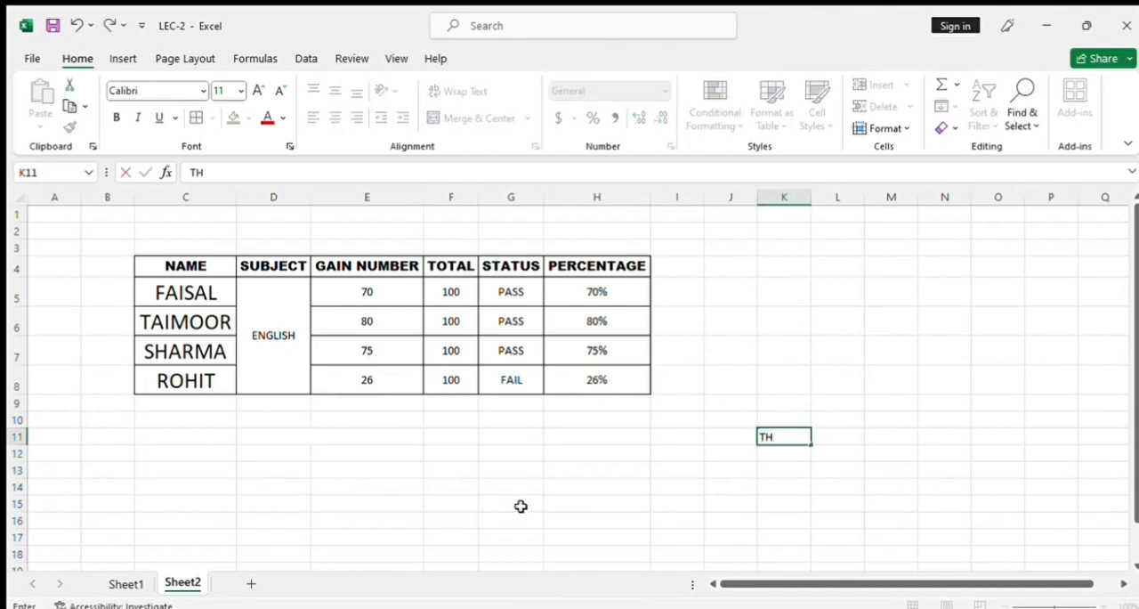
{"action": "type", "text": "IS IS MY SCHOOL AND I LOVE MY SCHOOL"}
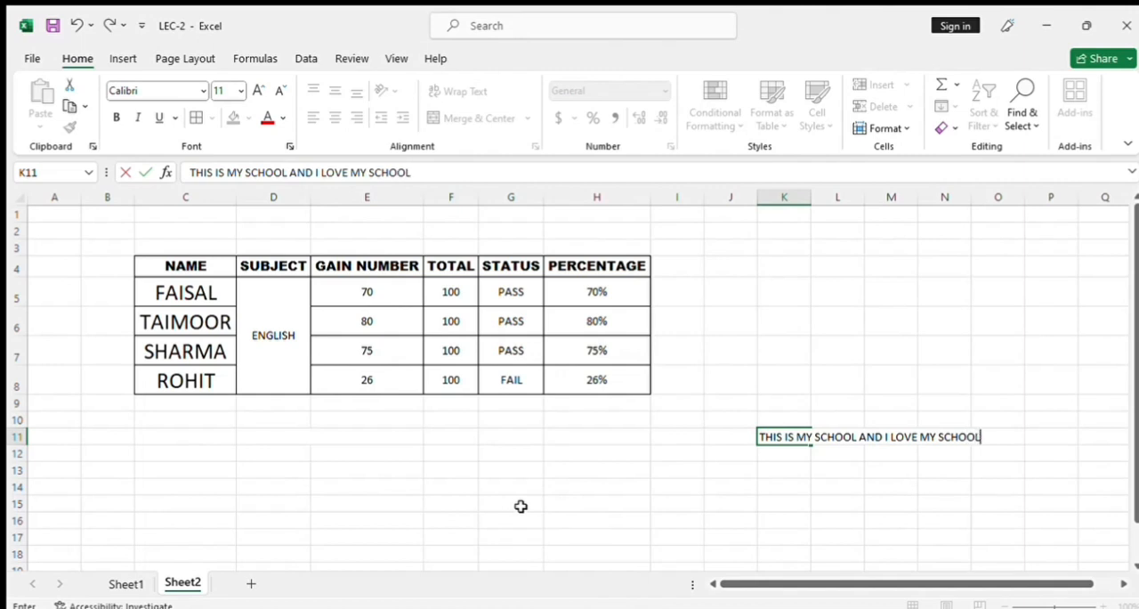
{"action": "key", "text": "Return"}
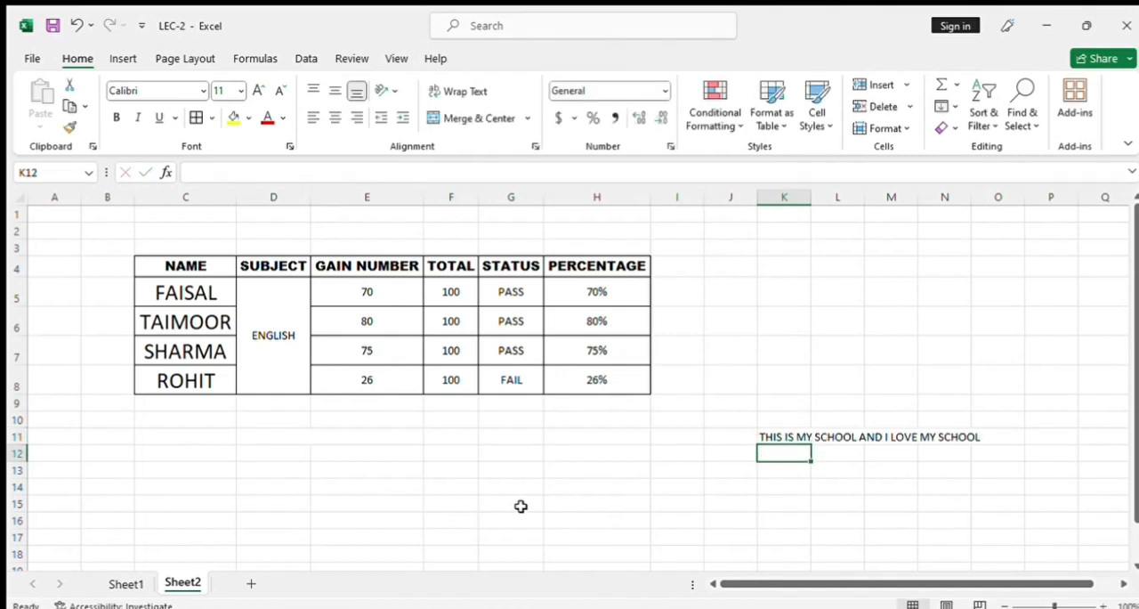
{"action": "left_click", "coordinate": [786, 437]}
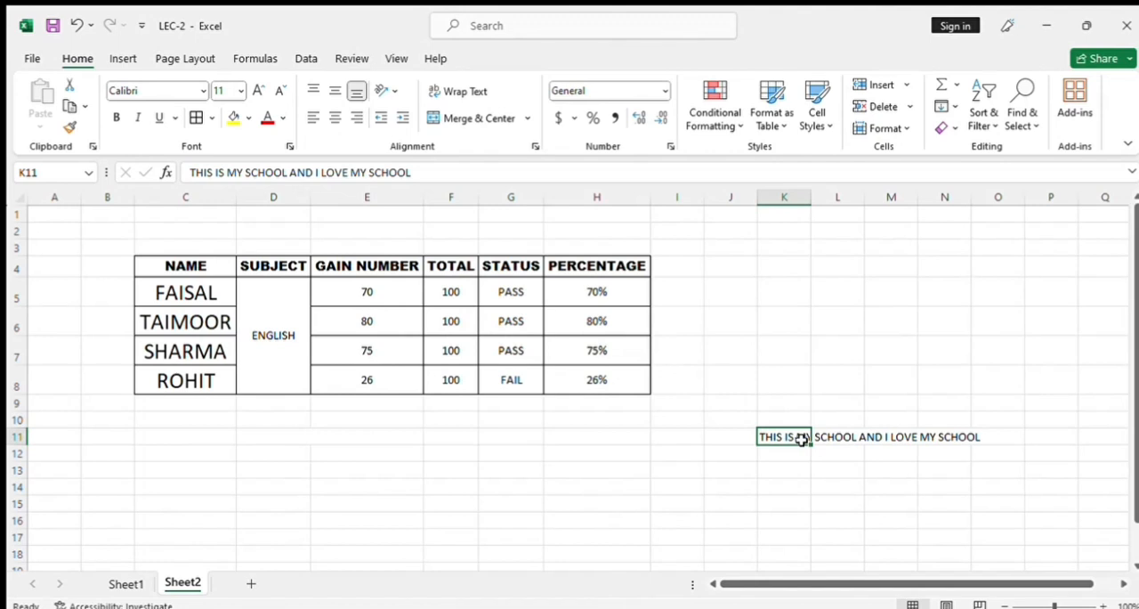
{"action": "double_click", "coordinate": [811, 195]}
{"action": "left_click", "coordinate": [888, 471]}
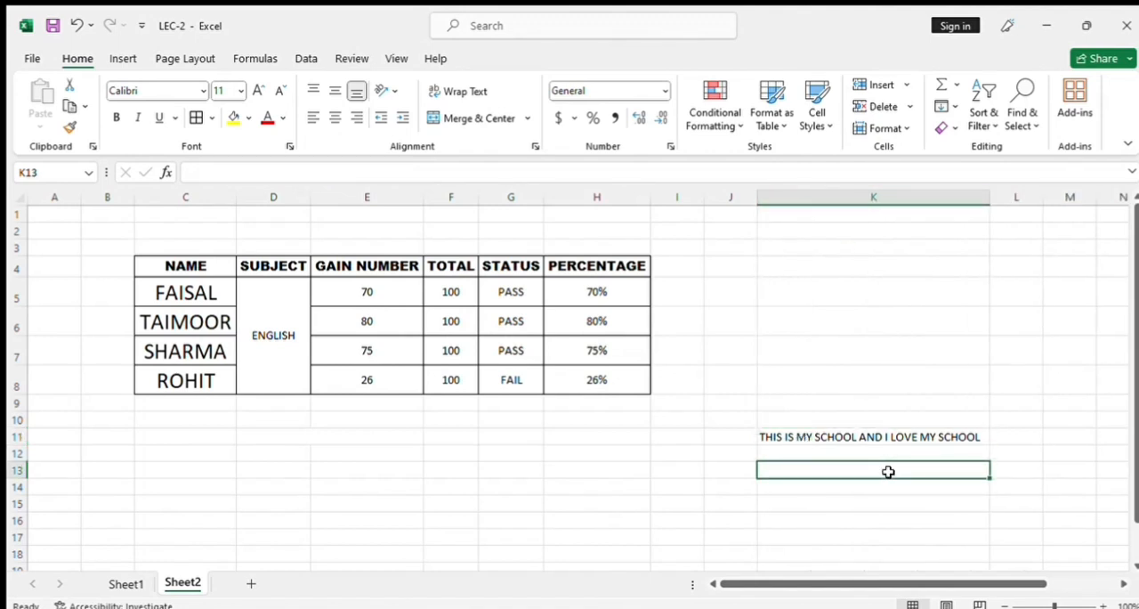
Try text wrapping in K11 with column K narrowed and slightly widened, and turn the wrapping off again.
{"action": "left_click", "coordinate": [882, 437]}
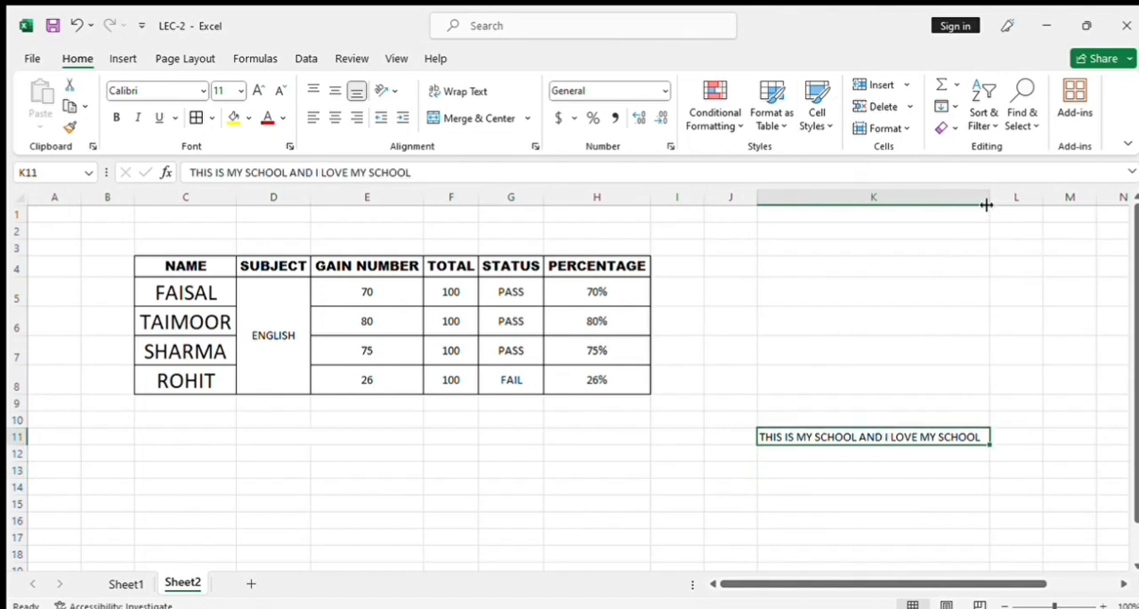
{"action": "left_click_drag", "start_coordinate": [989, 198], "coordinate": [839, 198]}
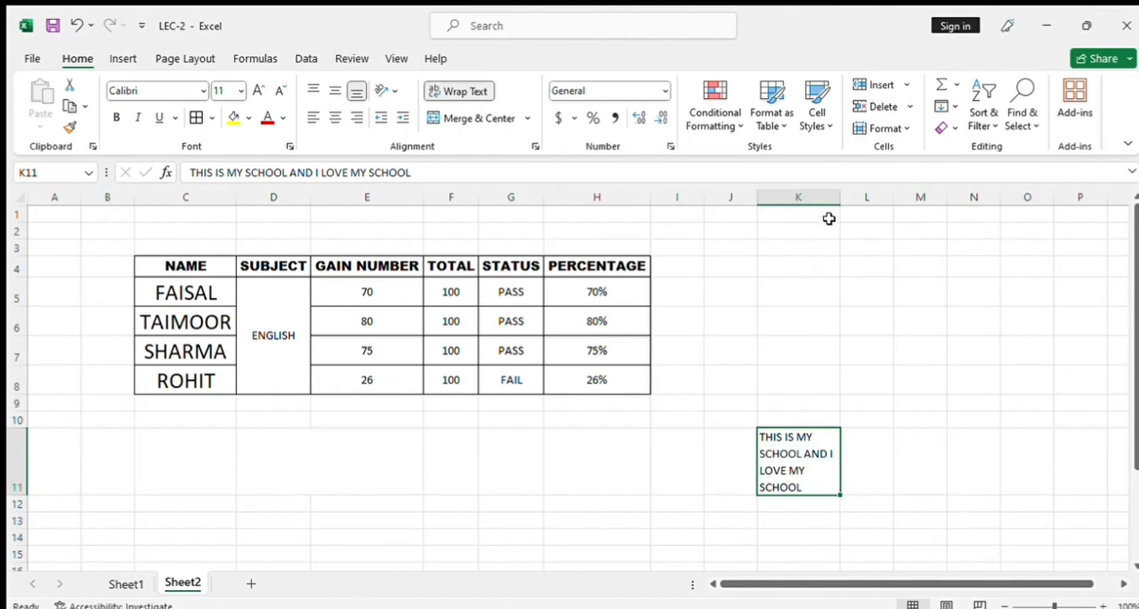
{"action": "left_click_drag", "start_coordinate": [839, 199], "coordinate": [876, 194]}
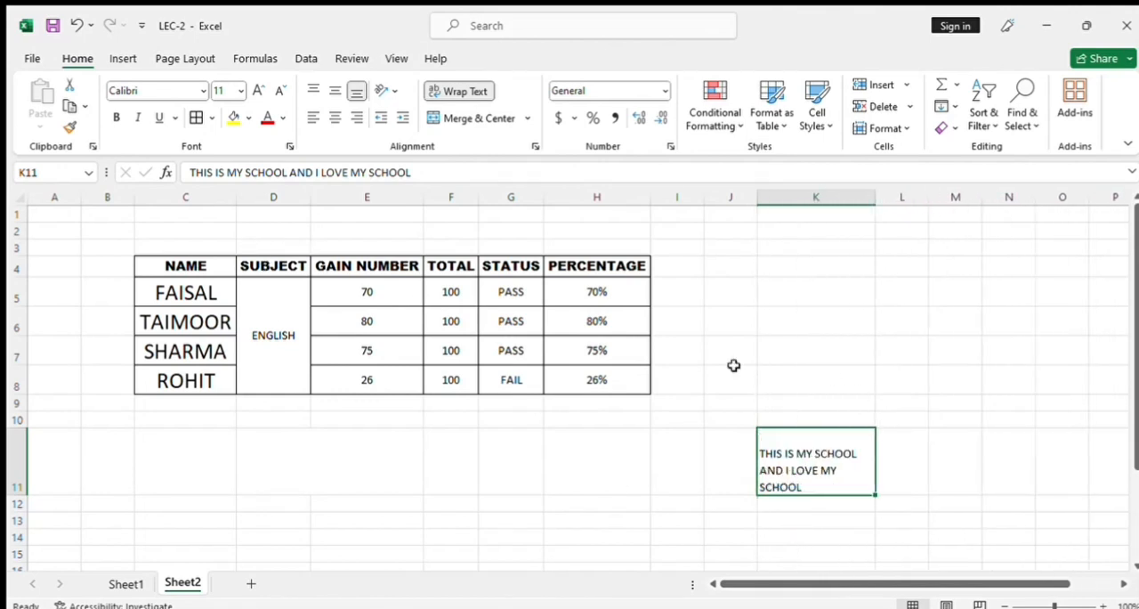
{"action": "left_click", "coordinate": [455, 92]}
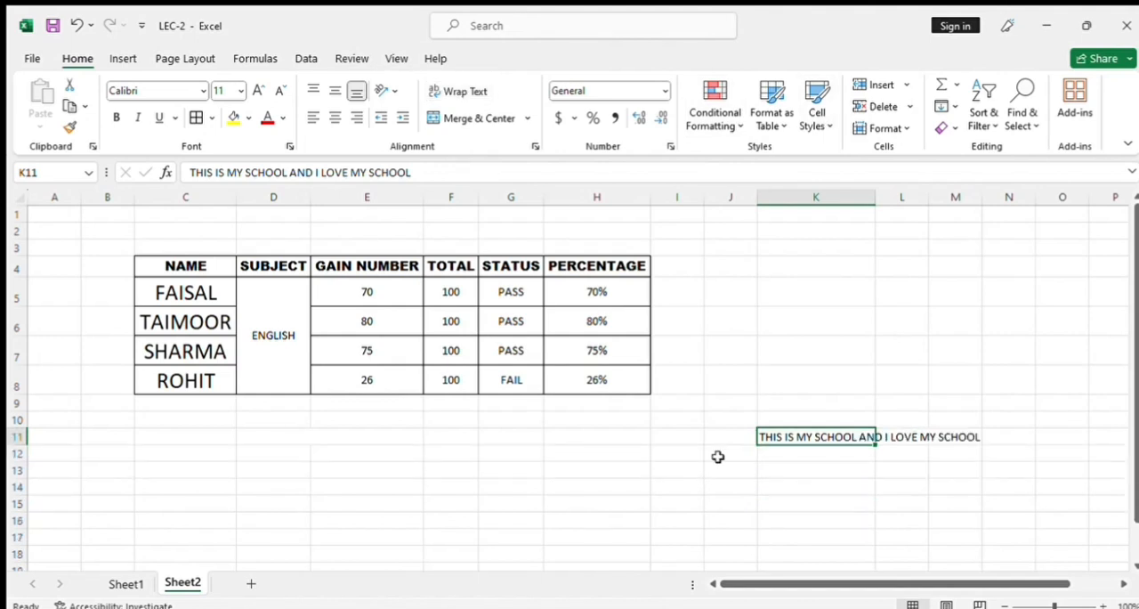
{"action": "left_click", "coordinate": [839, 466]}
{"action": "left_click", "coordinate": [836, 437]}
Try the General number format on the percentage in H5, cancel an edit of its formula, and reapply the Percent style.
{"action": "left_click", "coordinate": [591, 291]}
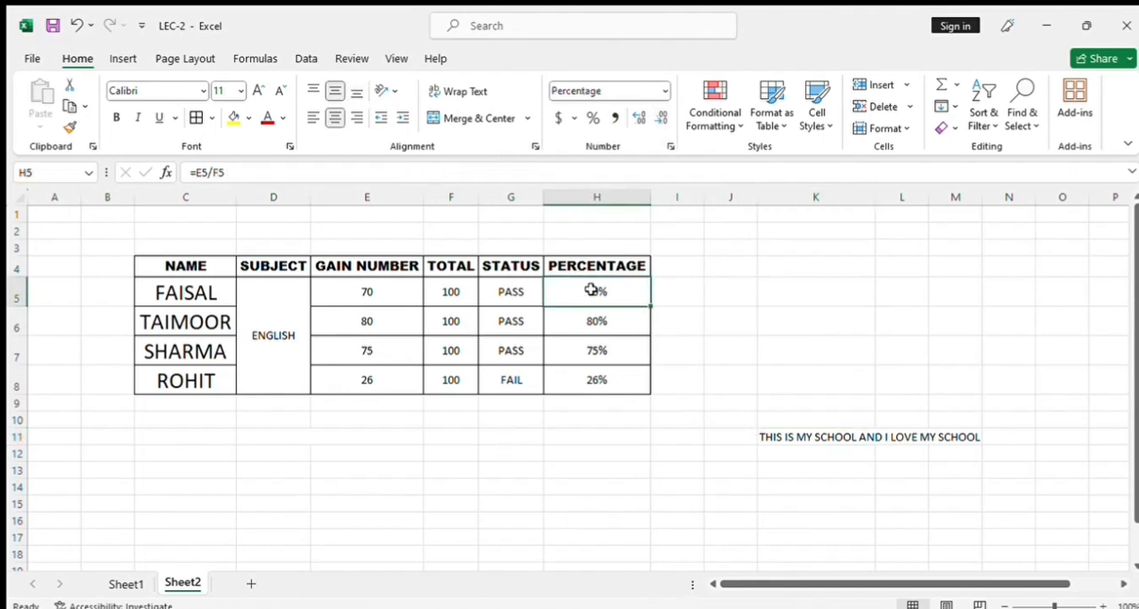
{"action": "left_click", "coordinate": [661, 92]}
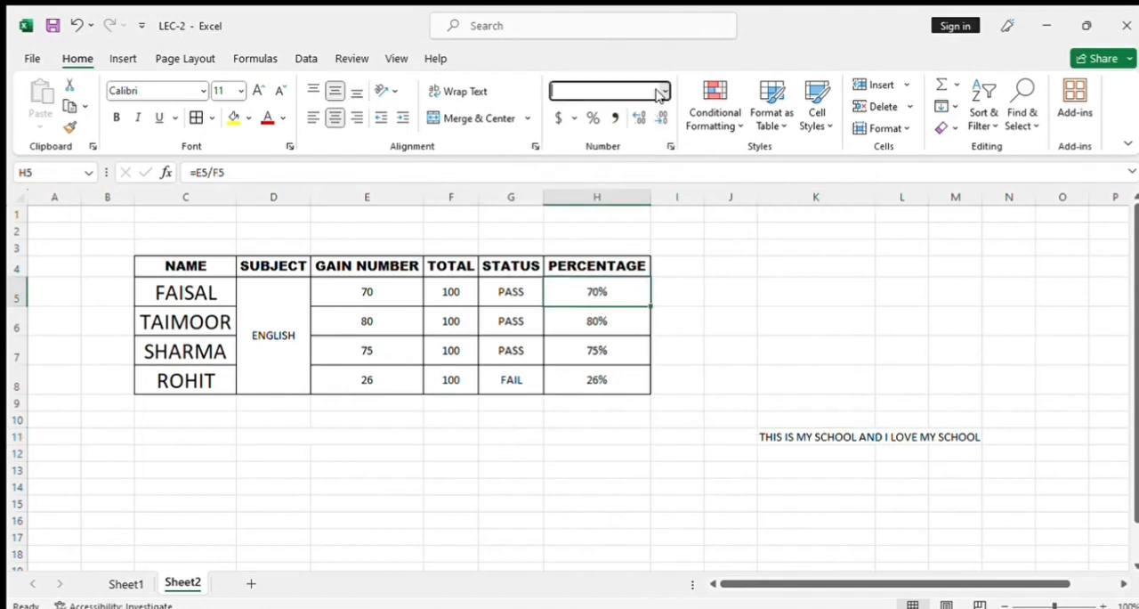
{"action": "left_click", "coordinate": [603, 118]}
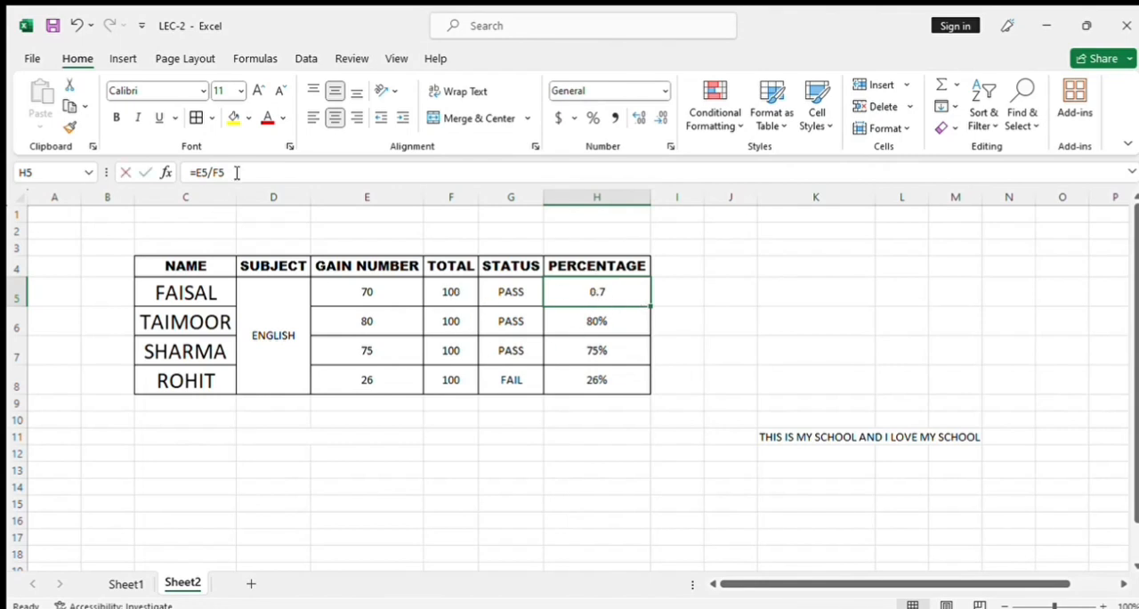
{"action": "left_click_drag", "start_coordinate": [237, 173], "coordinate": [192, 172]}
{"action": "left_click", "coordinate": [593, 350]}
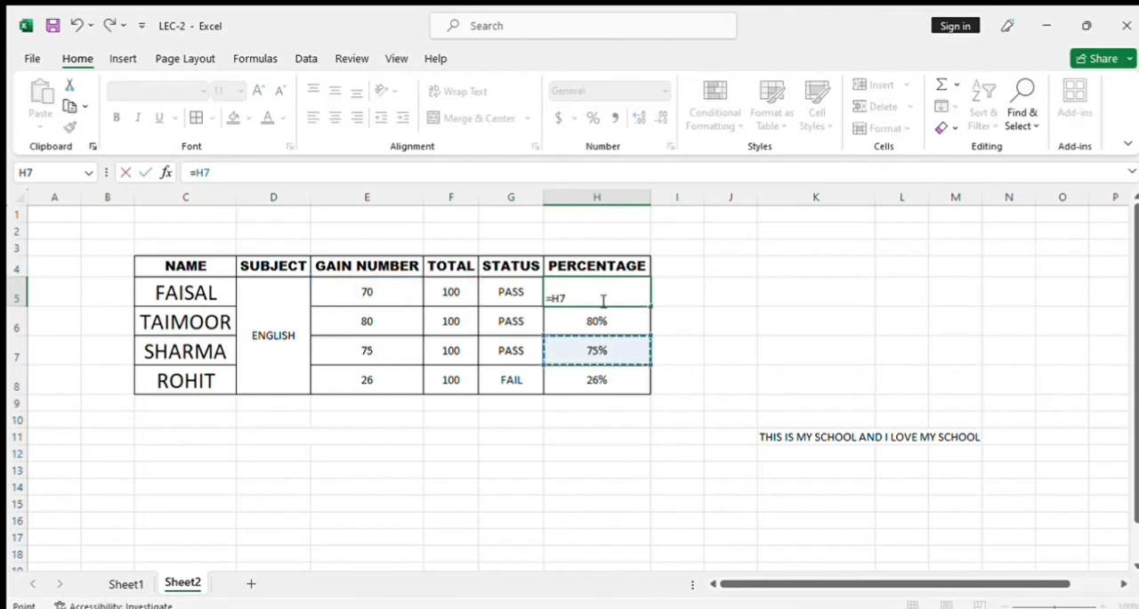
{"action": "key", "text": "Escape"}
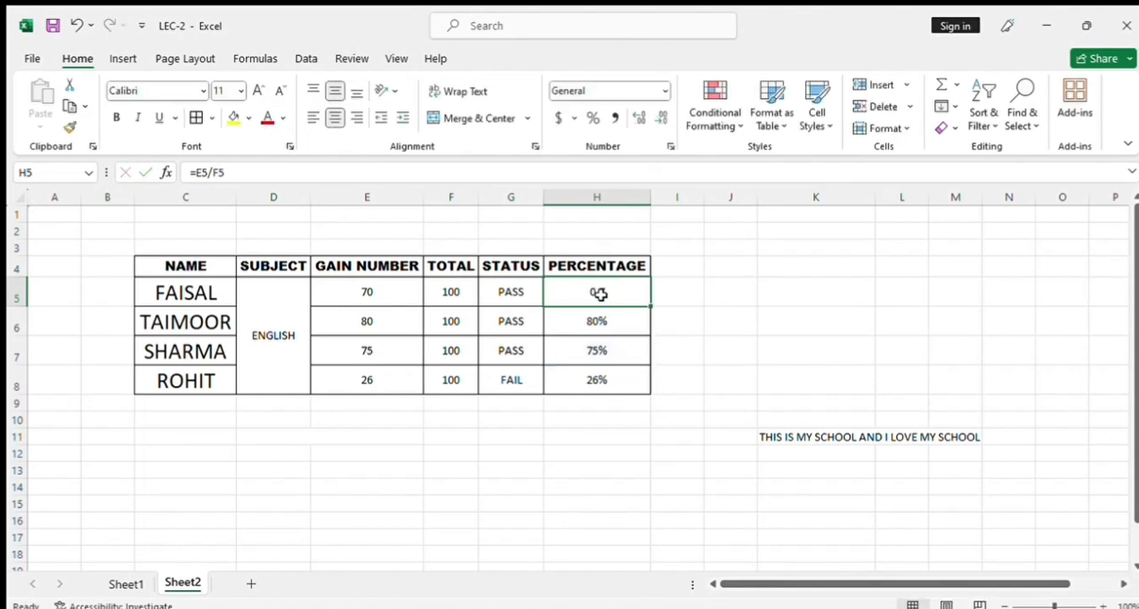
{"action": "left_click", "coordinate": [590, 119]}
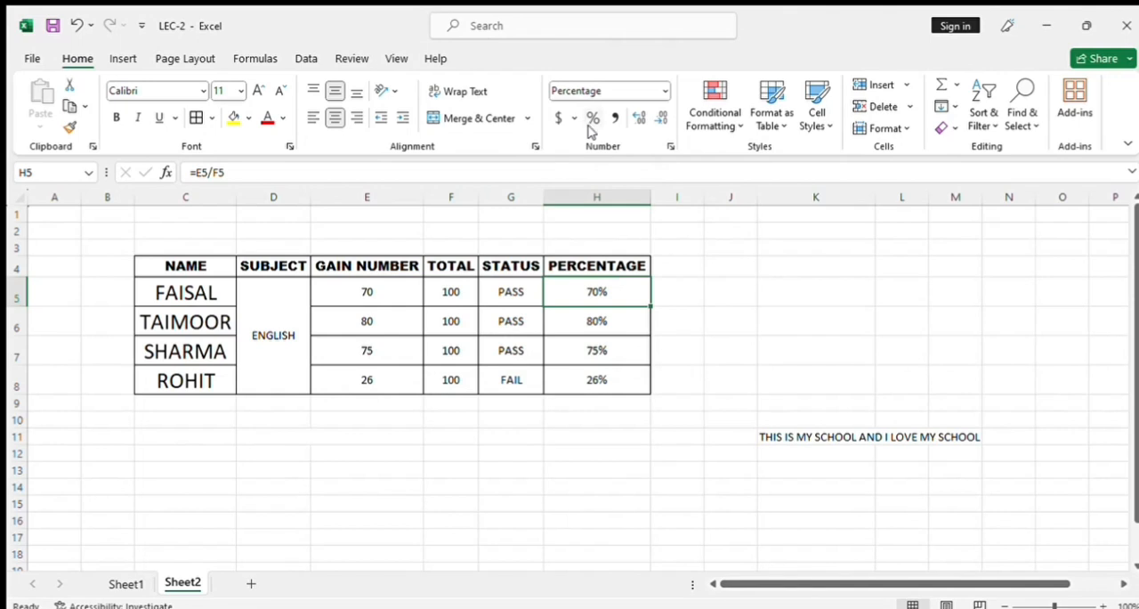
Try the Comma style on the total in F6.
{"action": "left_click", "coordinate": [598, 354]}
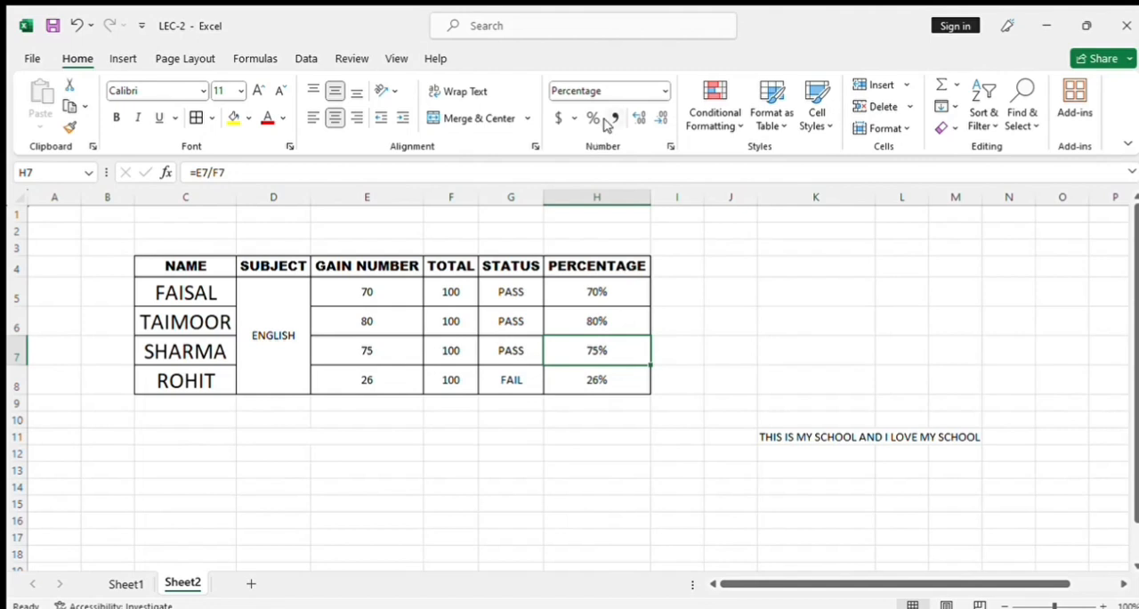
{"action": "left_click", "coordinate": [456, 311]}
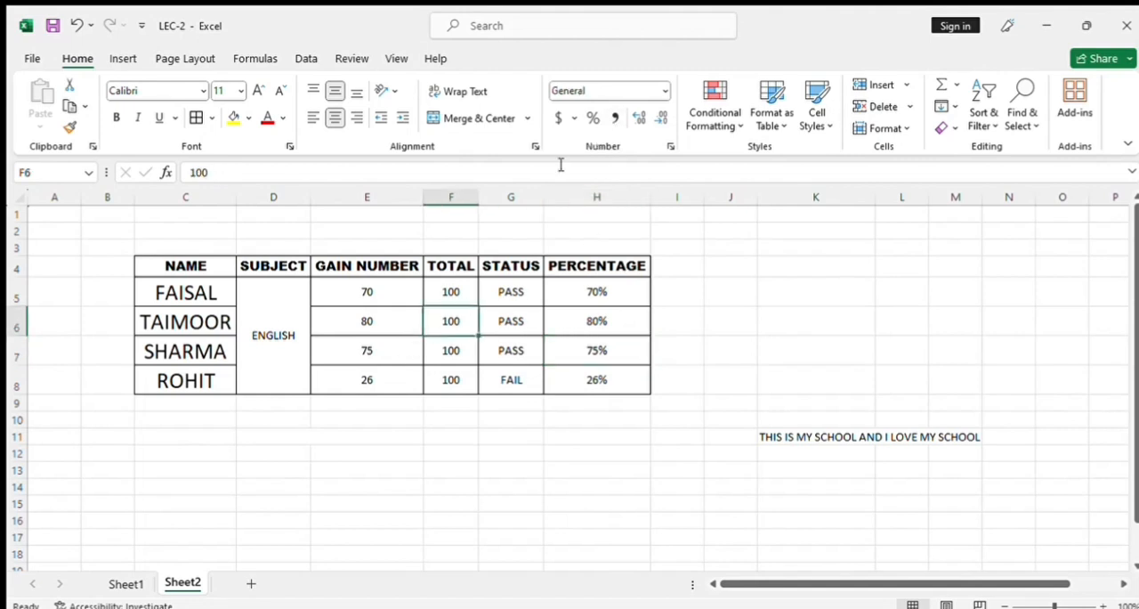
{"action": "left_click", "coordinate": [612, 117]}
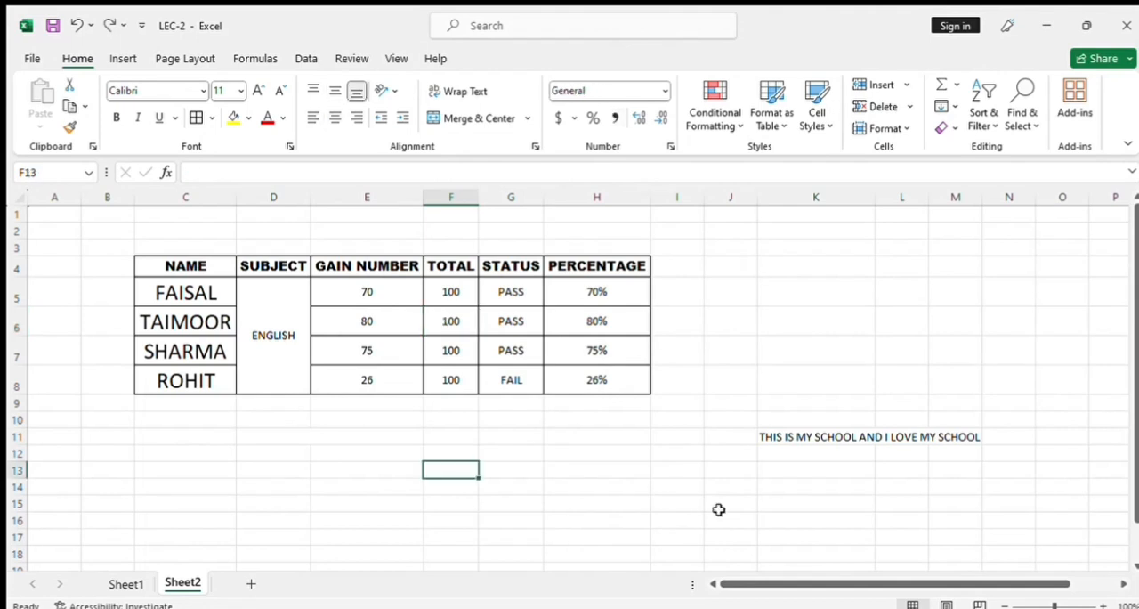
Enter 1000000 in F13 and apply the Comma style to it.
{"action": "type", "text": "1000000"}
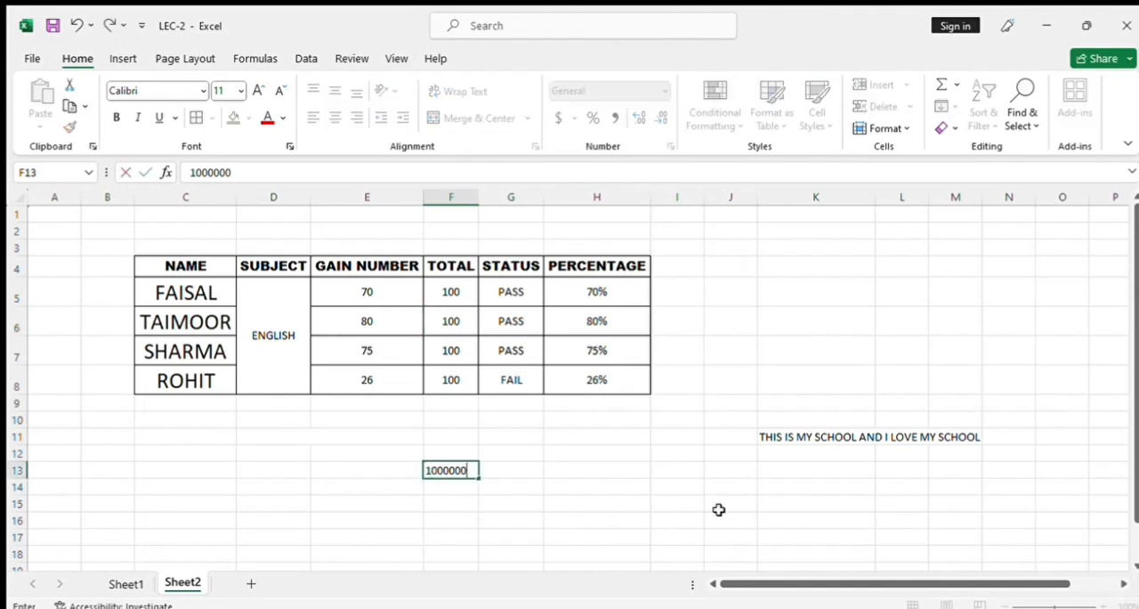
{"action": "key", "text": "Return"}
{"action": "key", "text": "Up"}
{"action": "left_click", "coordinate": [614, 118]}
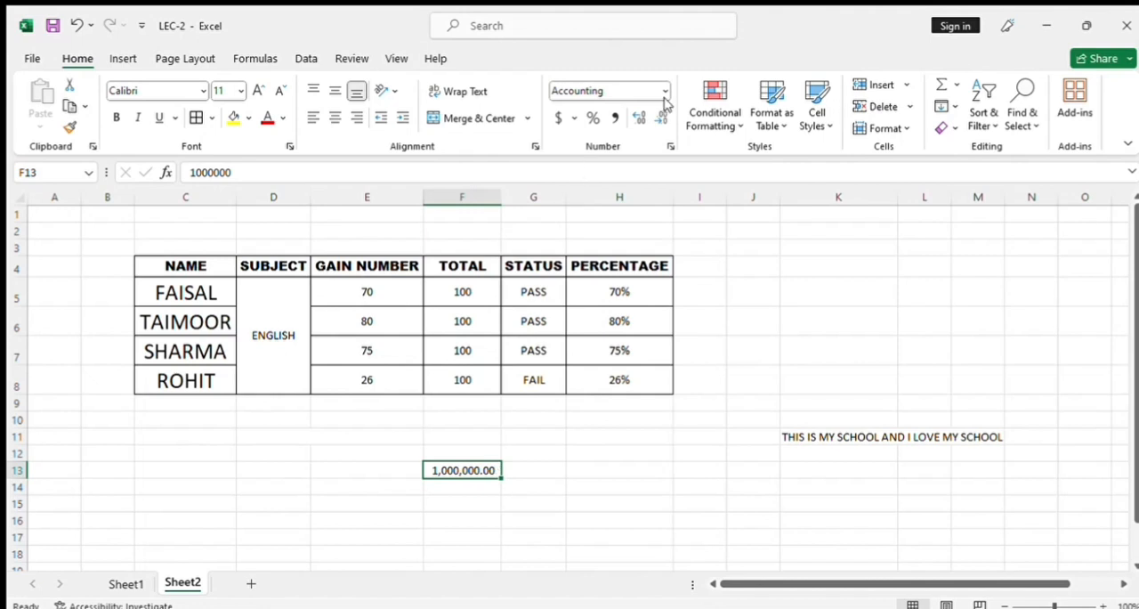
Increase the number in F13 to three decimal places, and reduce it to no decimal places.
{"action": "left_click", "coordinate": [638, 118]}
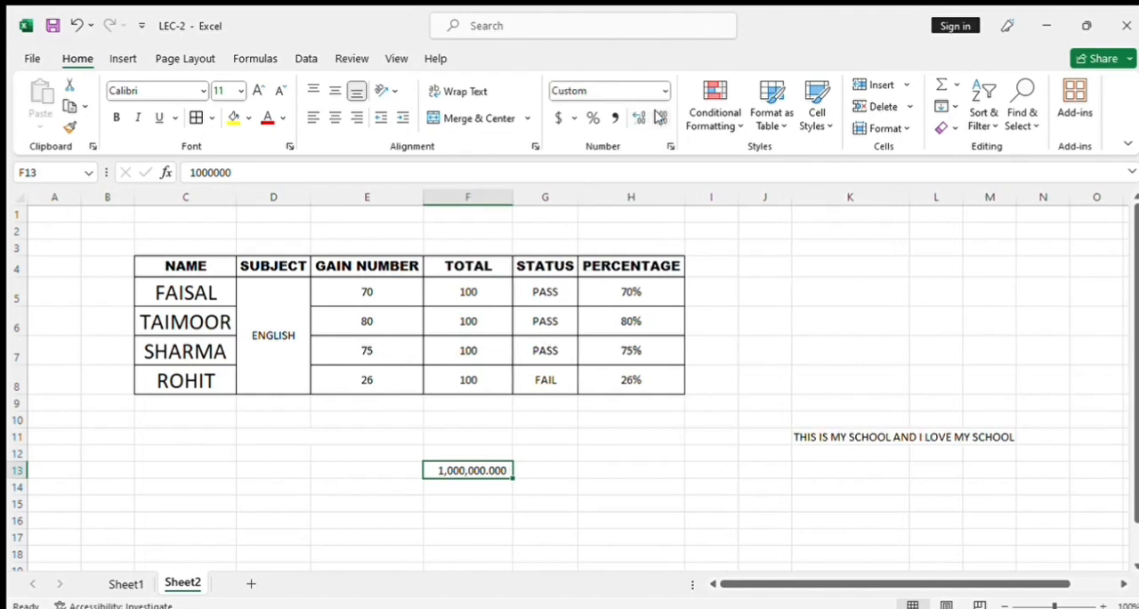
{"action": "left_click", "coordinate": [661, 117]}
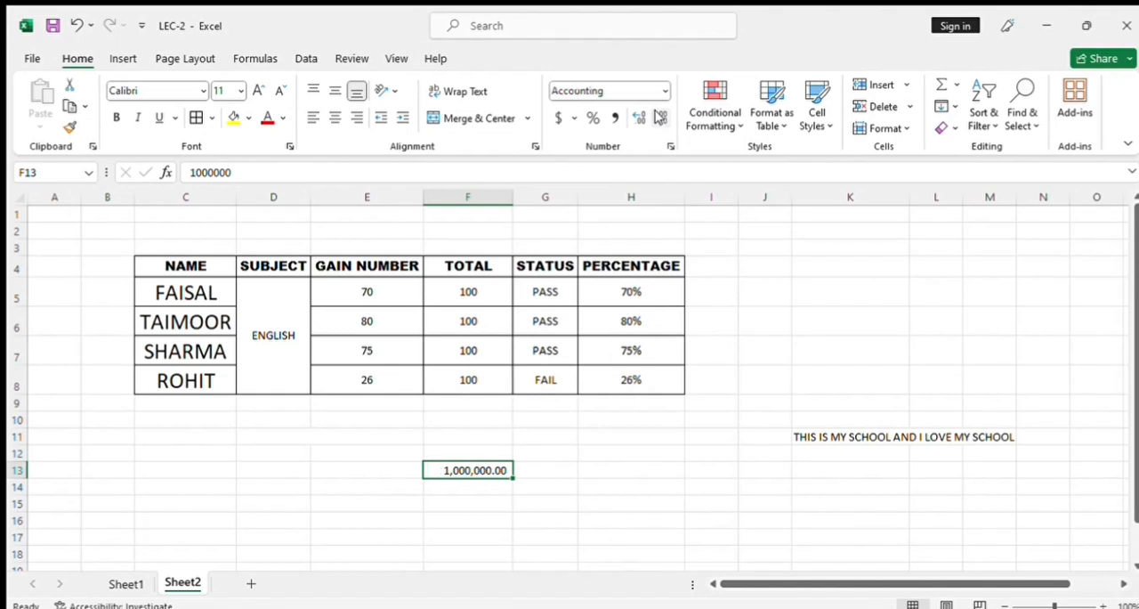
{"action": "left_click", "coordinate": [661, 117]}
{"action": "left_click", "coordinate": [660, 117]}
{"action": "left_click", "coordinate": [444, 489]}
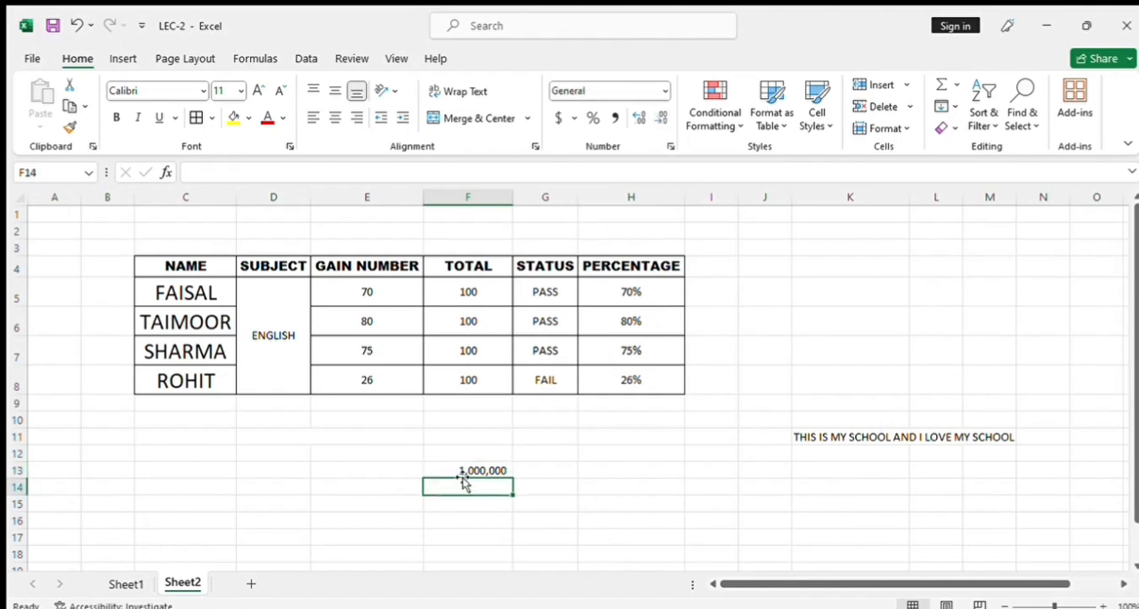
{"action": "left_click", "coordinate": [464, 470]}
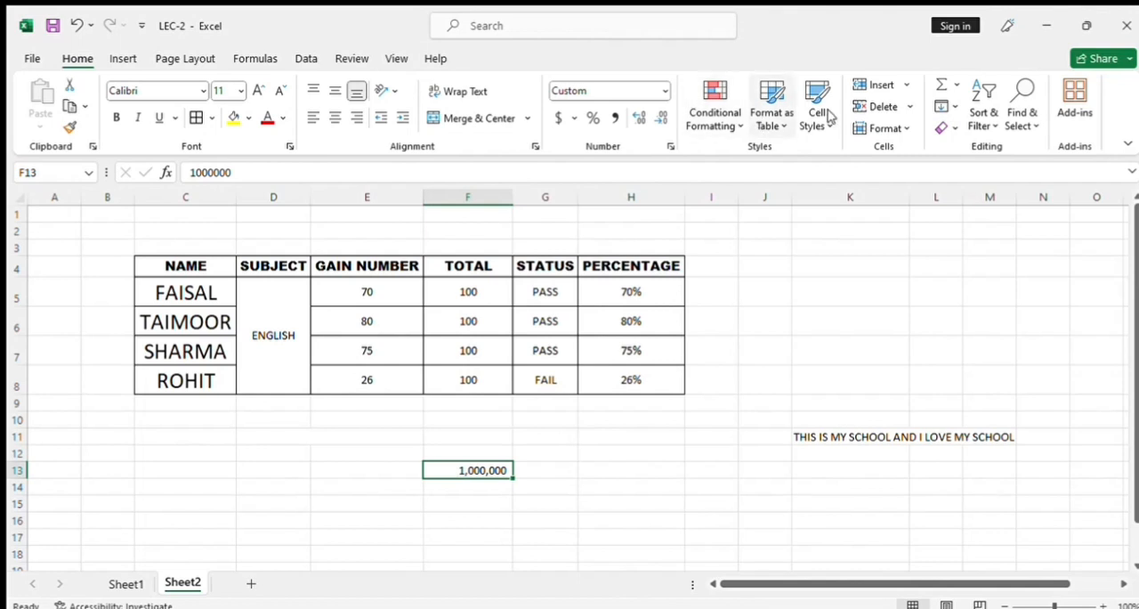
Clear the number from F13.
{"action": "key", "text": "Delete"}
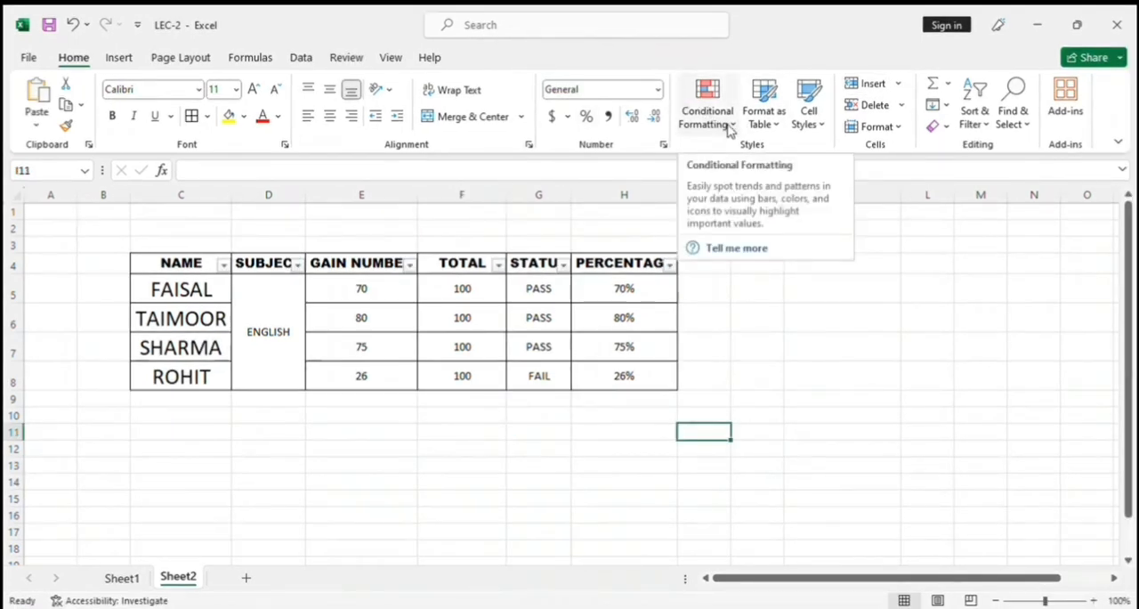
Examine the conditional formatting options, including the Icon Sets, alongside the status and percentage cells of the student rows.
{"action": "left_click", "coordinate": [730, 130]}
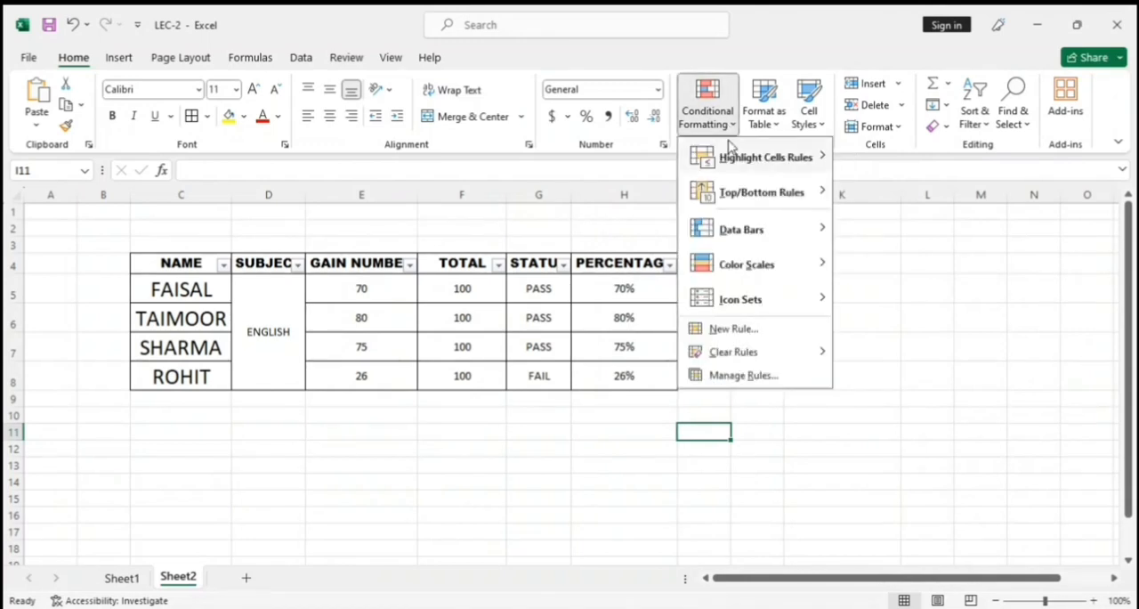
{"action": "mouse_move", "coordinate": [738, 171]}
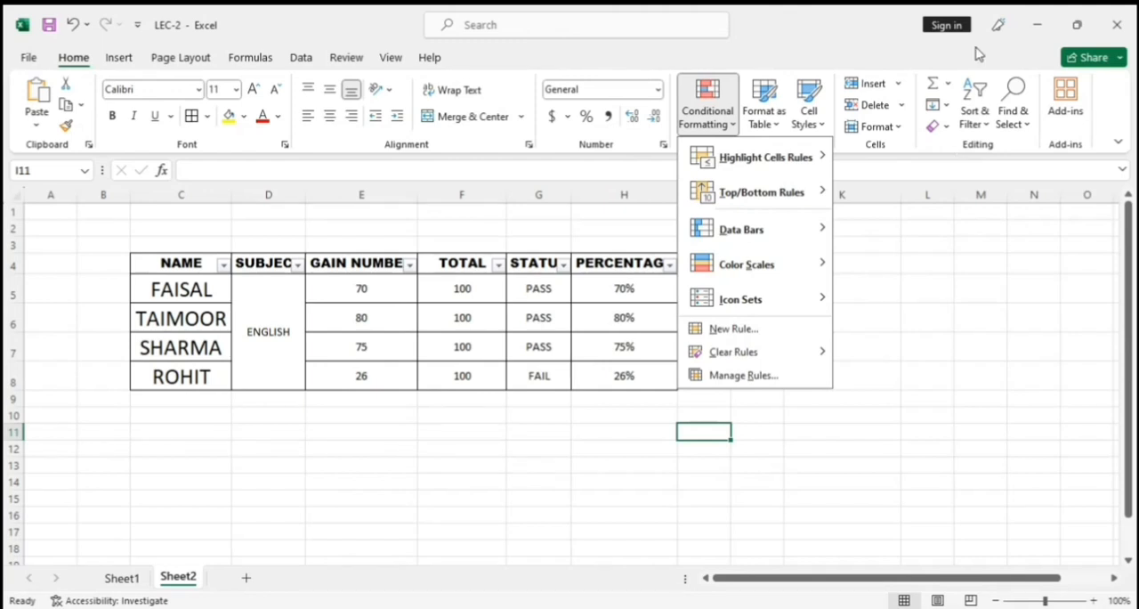
{"action": "left_click", "coordinate": [413, 286]}
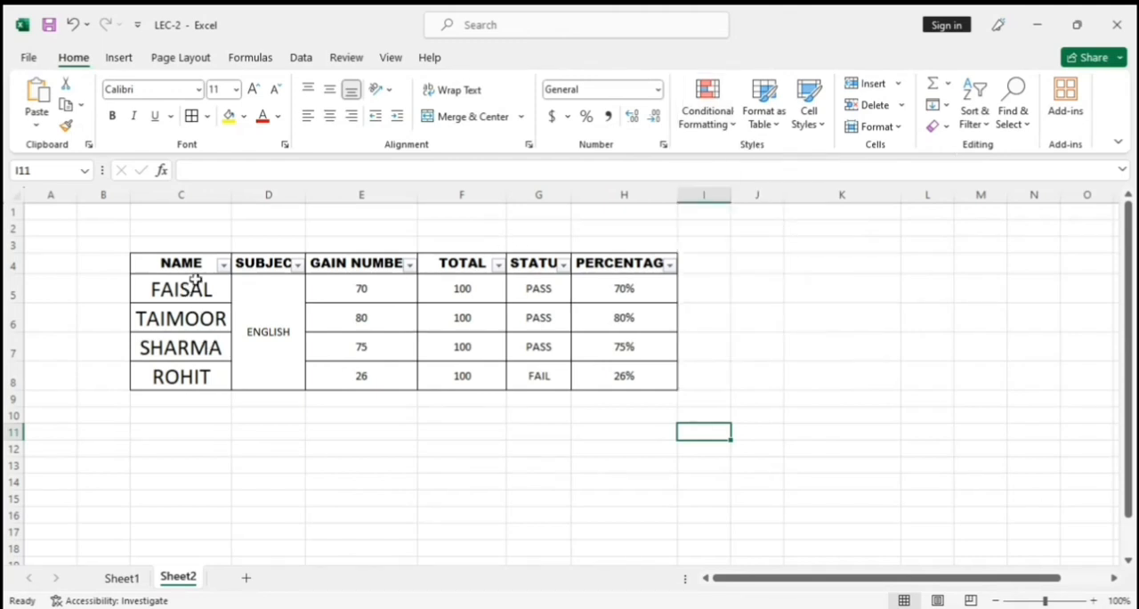
{"action": "left_click", "coordinate": [536, 380]}
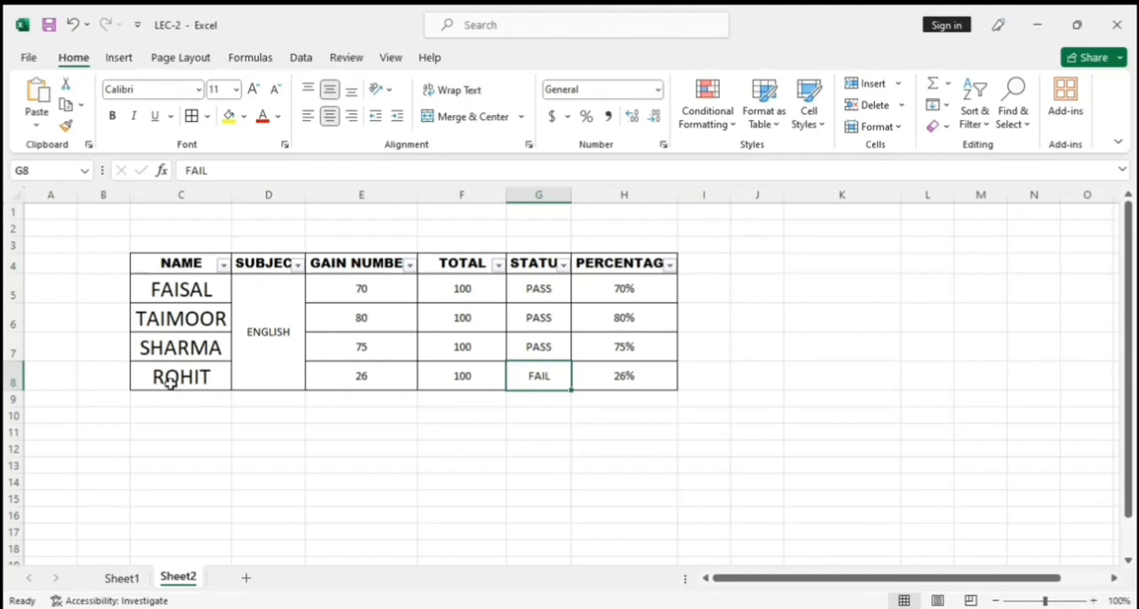
{"action": "left_click_drag", "start_coordinate": [170, 379], "coordinate": [614, 395]}
{"action": "left_click", "coordinate": [612, 383]}
{"action": "left_click_drag", "start_coordinate": [188, 372], "coordinate": [606, 386]}
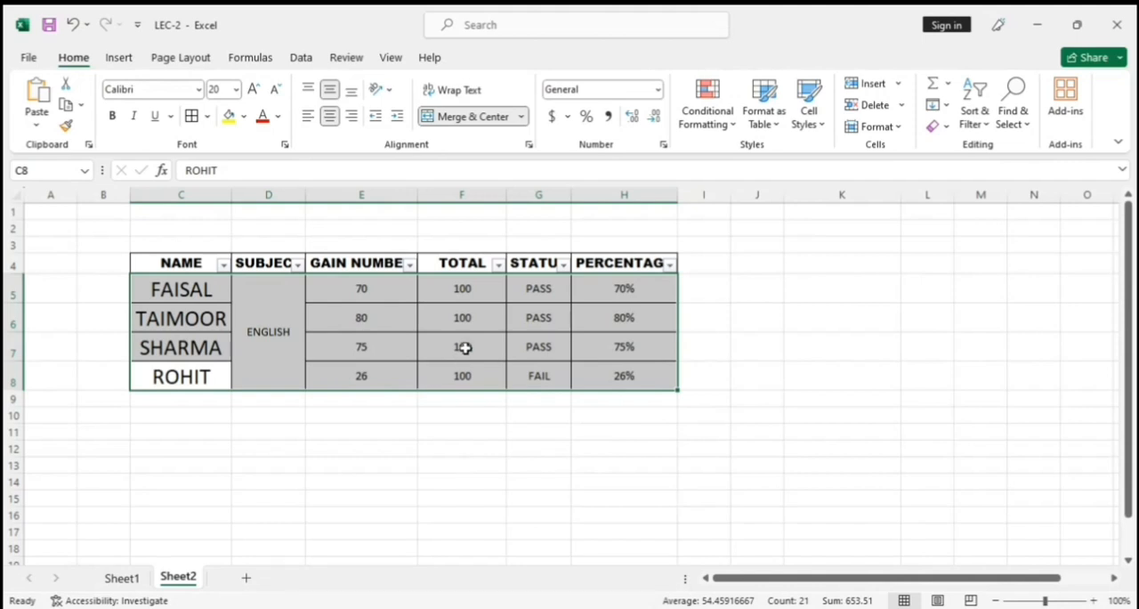
{"action": "left_click", "coordinate": [602, 349]}
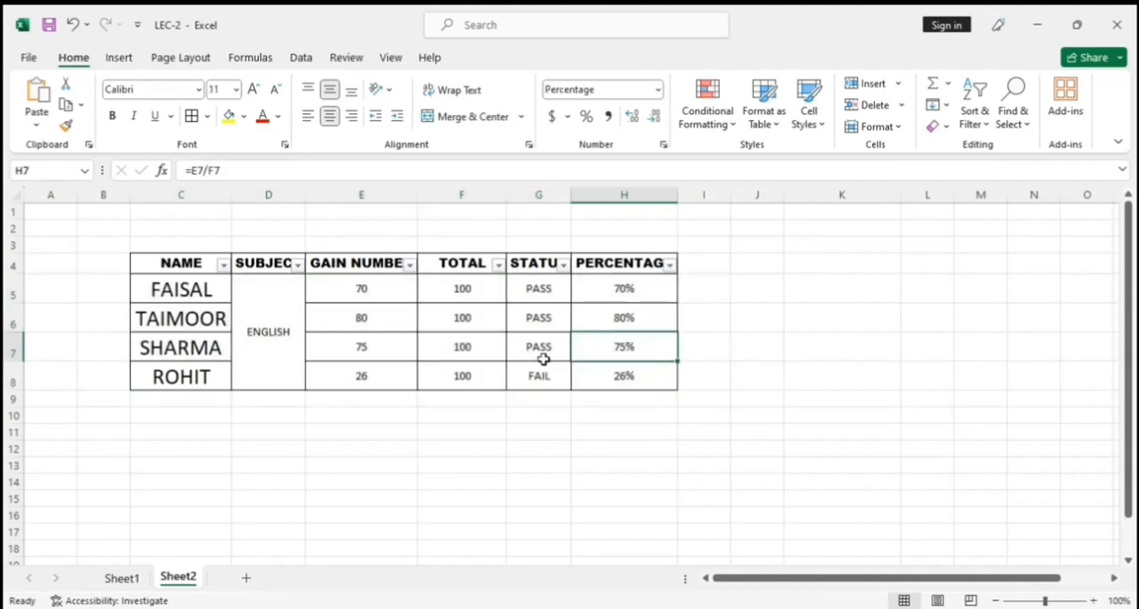
{"action": "left_click", "coordinate": [199, 347]}
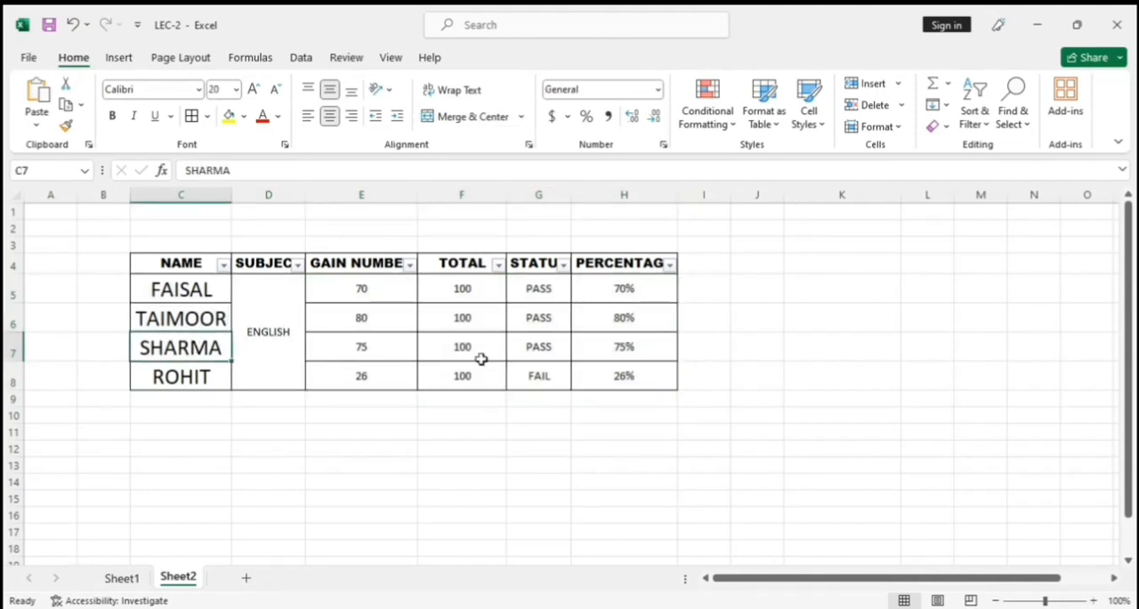
{"action": "left_click", "coordinate": [631, 324]}
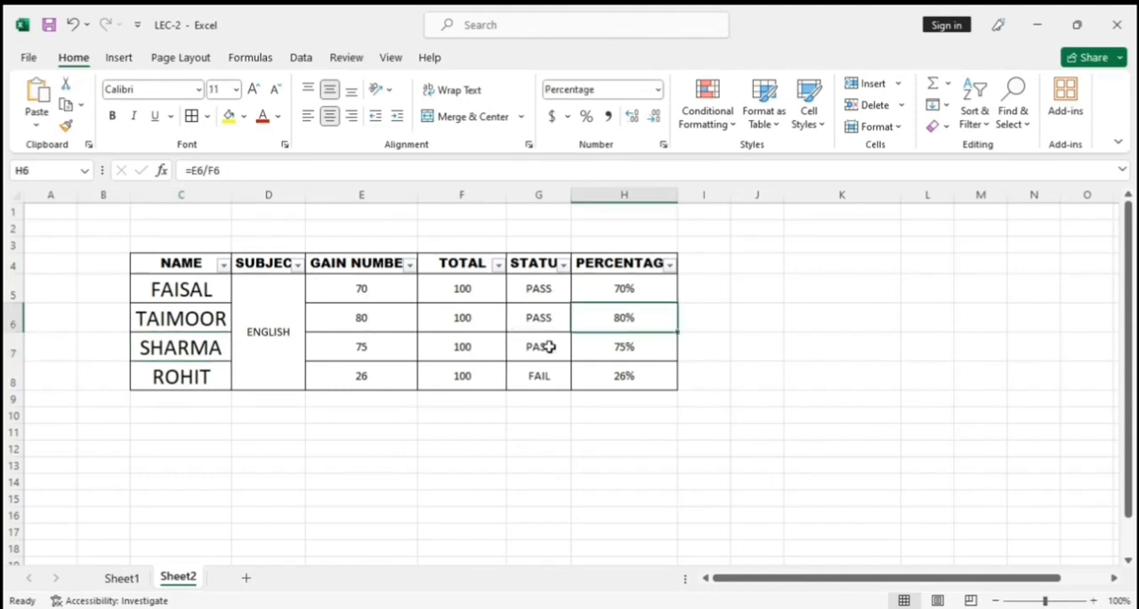
{"action": "left_click", "coordinate": [728, 124]}
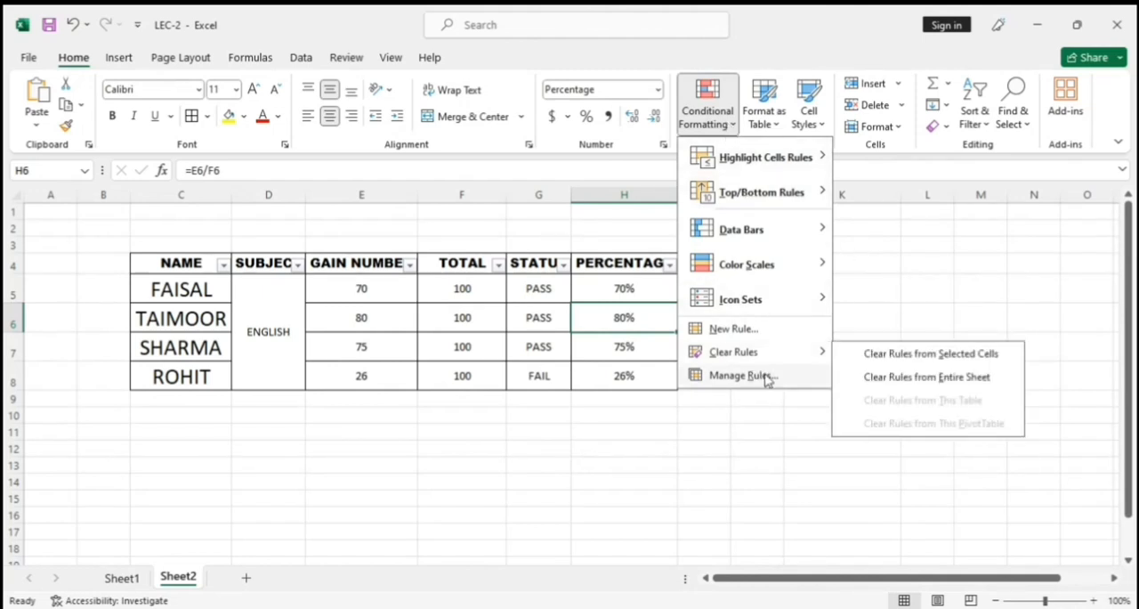
{"action": "mouse_move", "coordinate": [796, 296]}
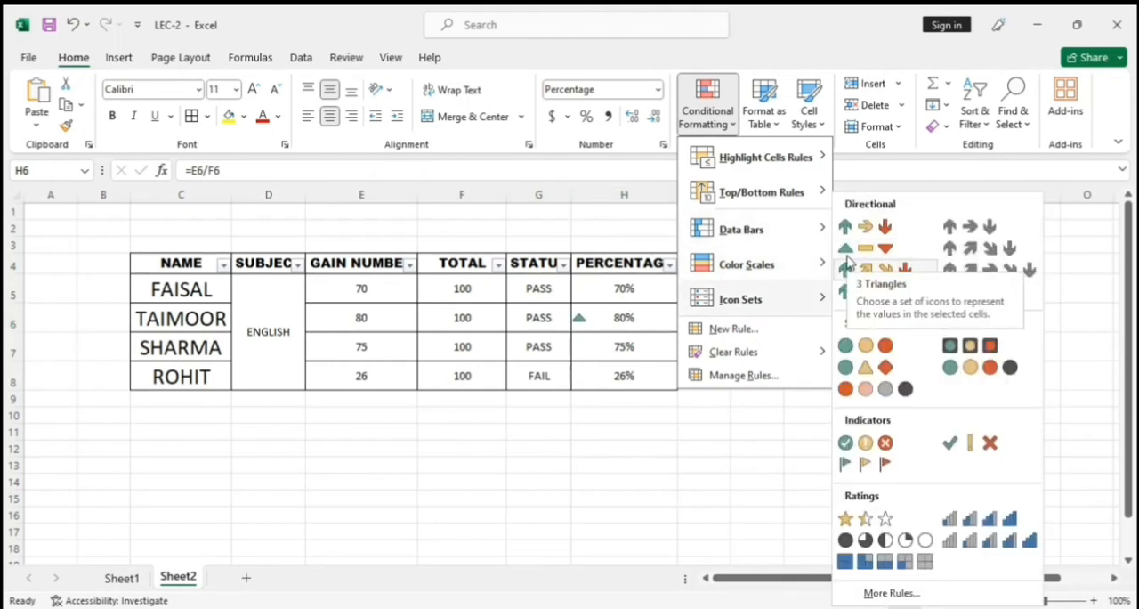
{"action": "left_click", "coordinate": [558, 249]}
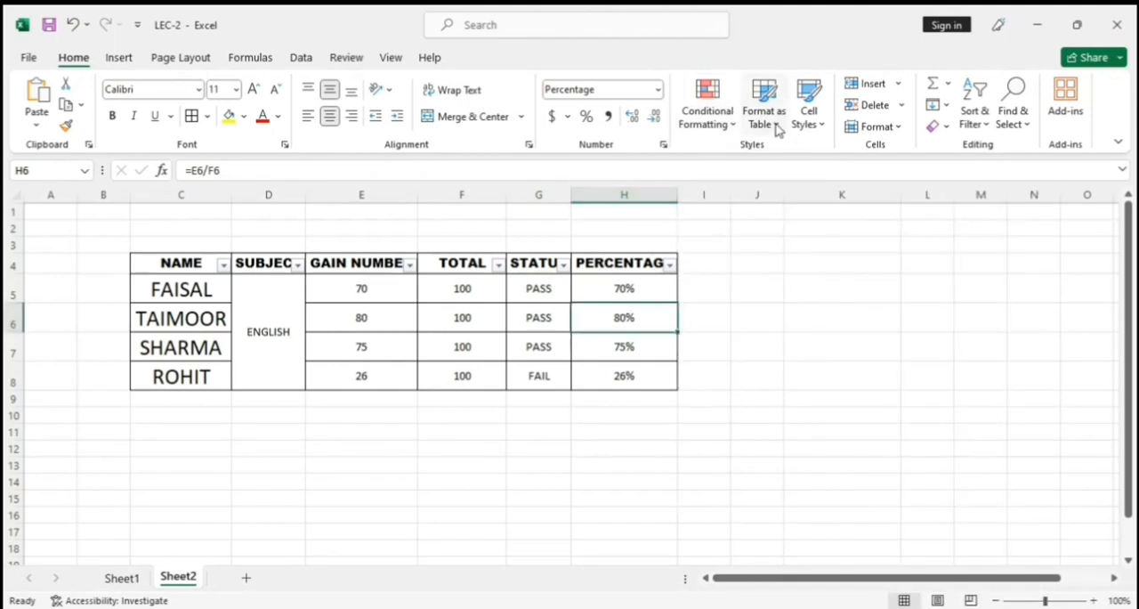
Format the marks range C4:H8 as a table with headers, using the blue banded Medium table style.
{"action": "left_click", "coordinate": [777, 130]}
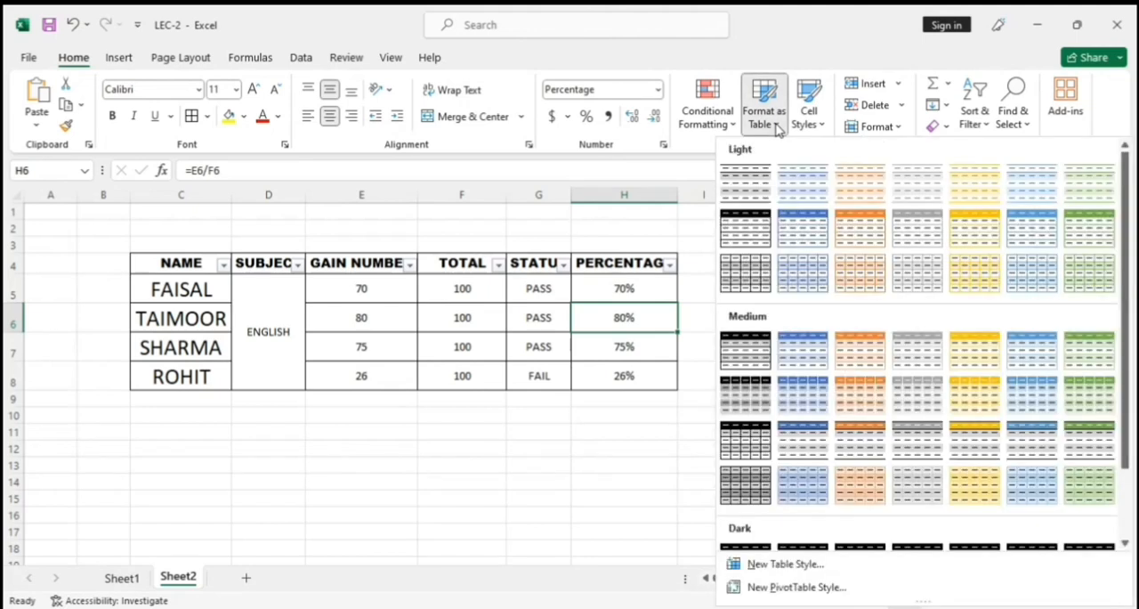
{"action": "left_click", "coordinate": [378, 294]}
{"action": "left_click_drag", "start_coordinate": [191, 267], "coordinate": [623, 372]}
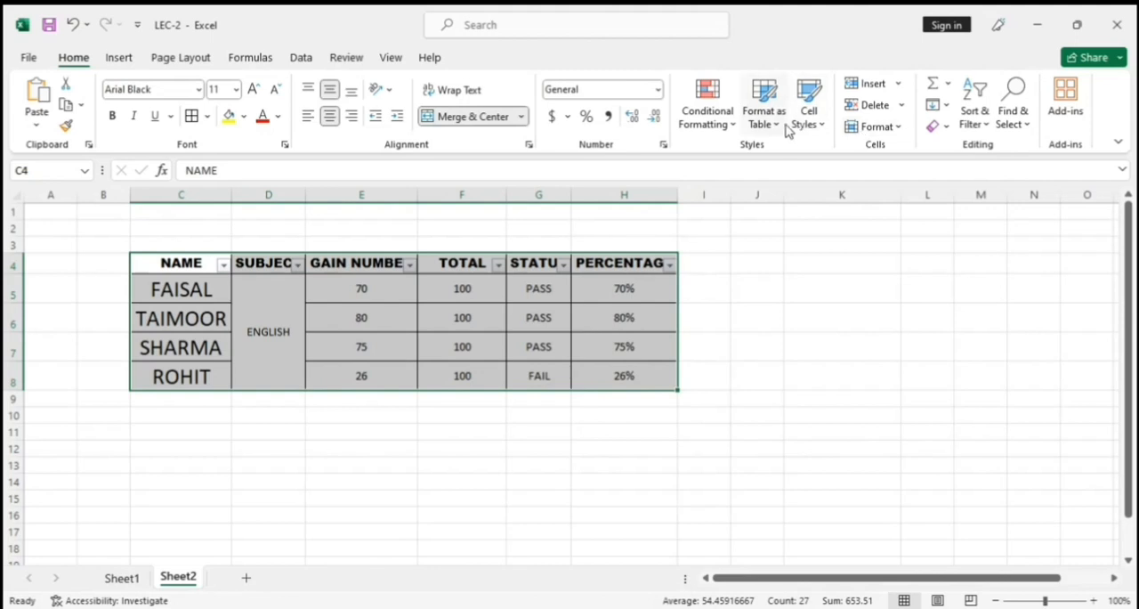
{"action": "left_click", "coordinate": [785, 128]}
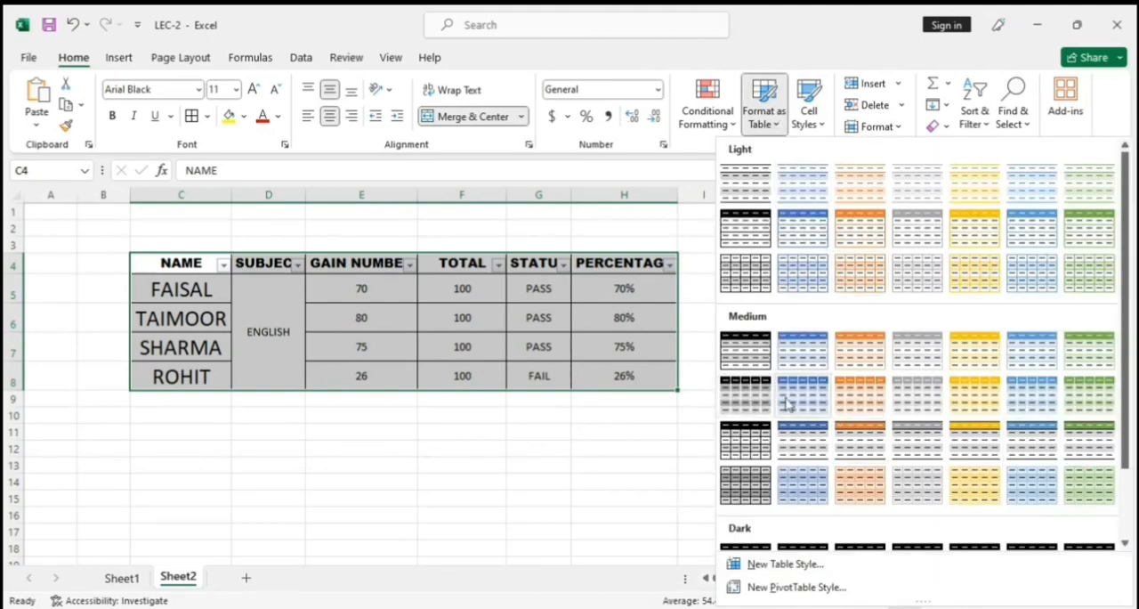
{"action": "left_click", "coordinate": [748, 405]}
{"action": "left_click", "coordinate": [567, 359]}
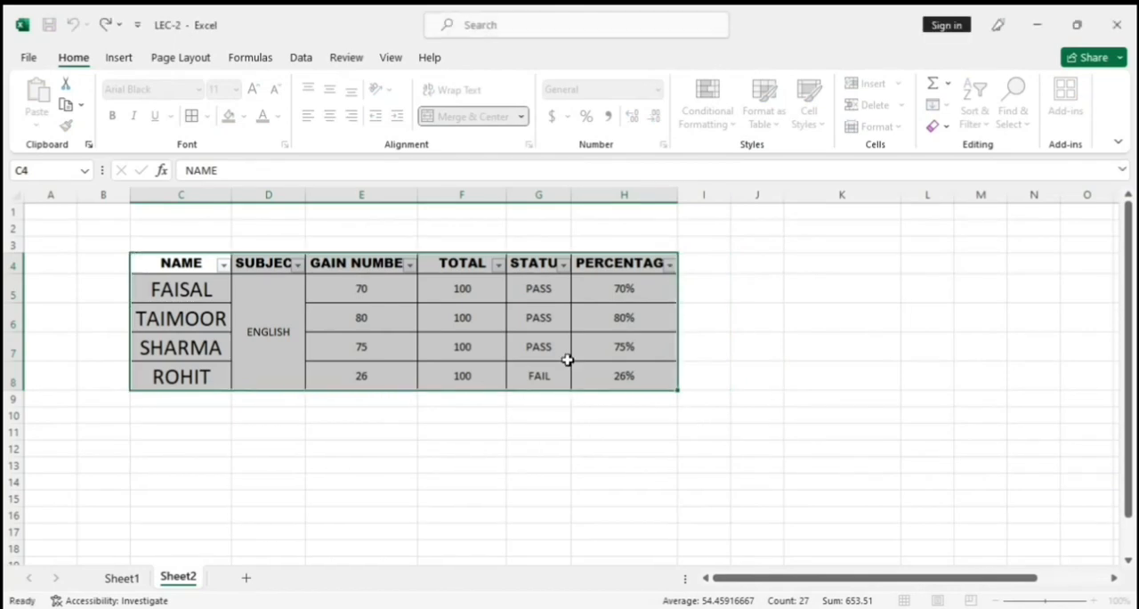
{"action": "left_click", "coordinate": [396, 447]}
{"action": "left_click", "coordinate": [183, 344]}
{"action": "left_click", "coordinate": [184, 318]}
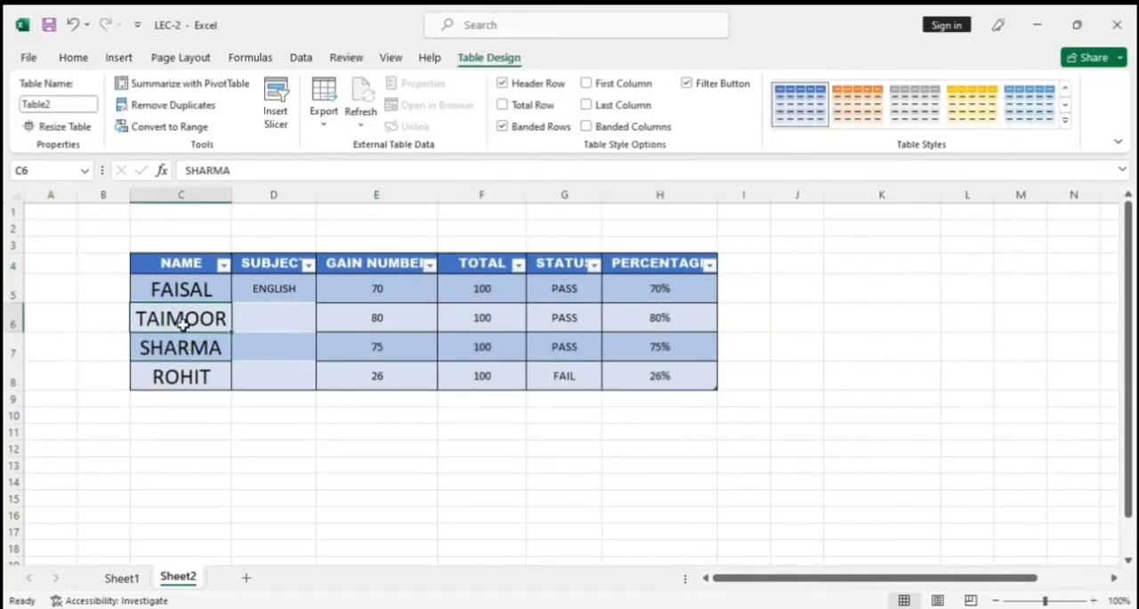
Try the Calculation cell style on the first student's name in C5.
{"action": "left_click", "coordinate": [184, 291]}
{"action": "left_click", "coordinate": [73, 58]}
{"action": "left_click", "coordinate": [823, 125]}
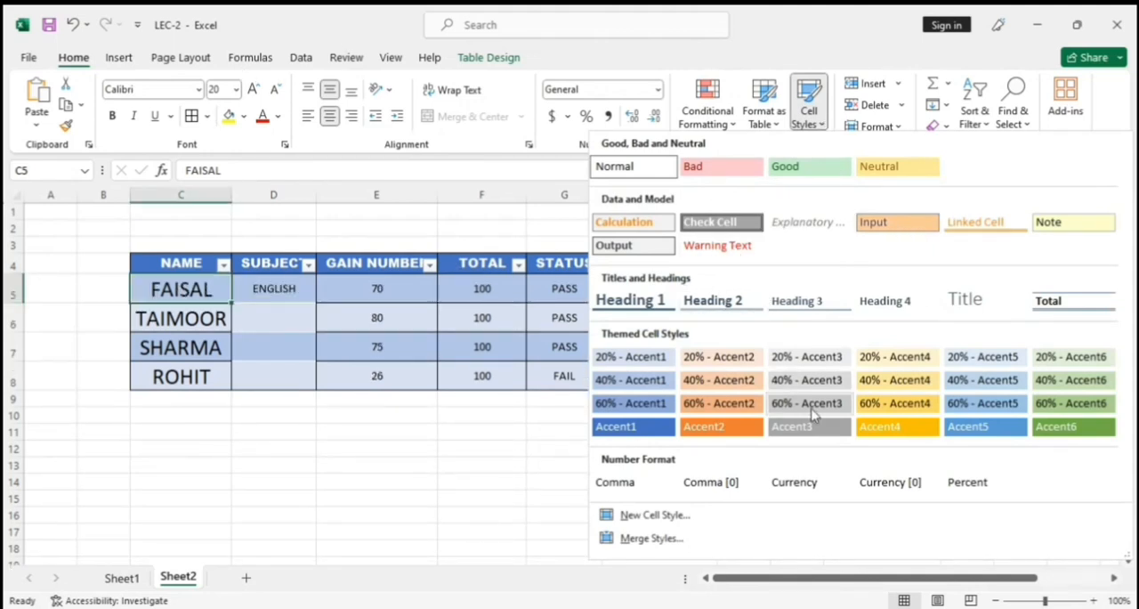
{"action": "left_click", "coordinate": [646, 223]}
Try the Input cell style on the name in C6 and the Linked Cell style on the name in C7.
{"action": "left_click", "coordinate": [186, 309]}
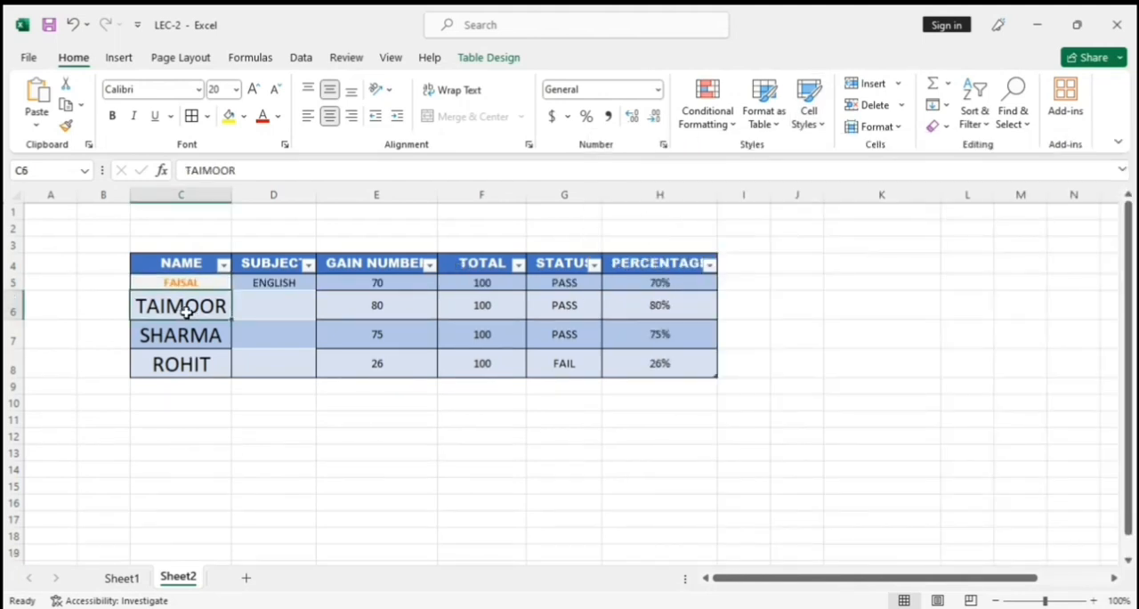
{"action": "left_click", "coordinate": [810, 118]}
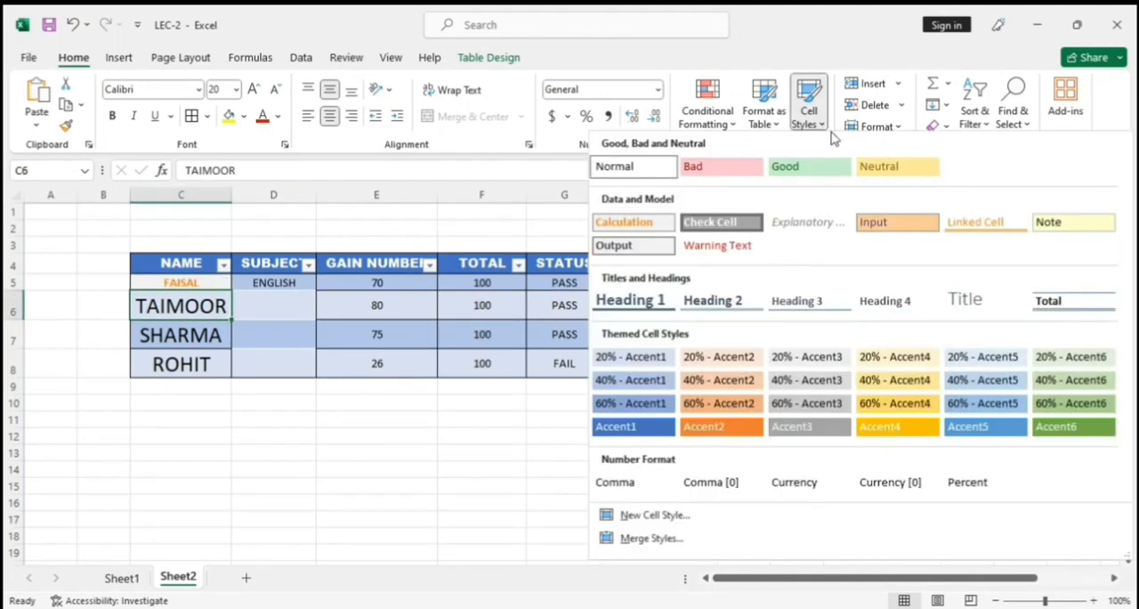
{"action": "left_click", "coordinate": [899, 225]}
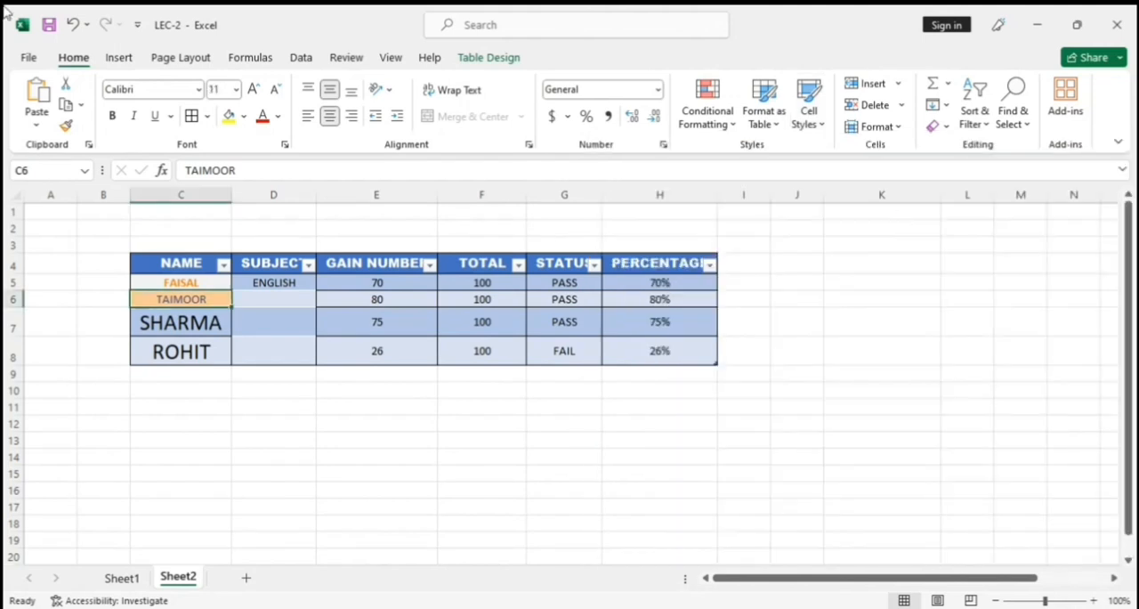
{"action": "left_click", "coordinate": [196, 331]}
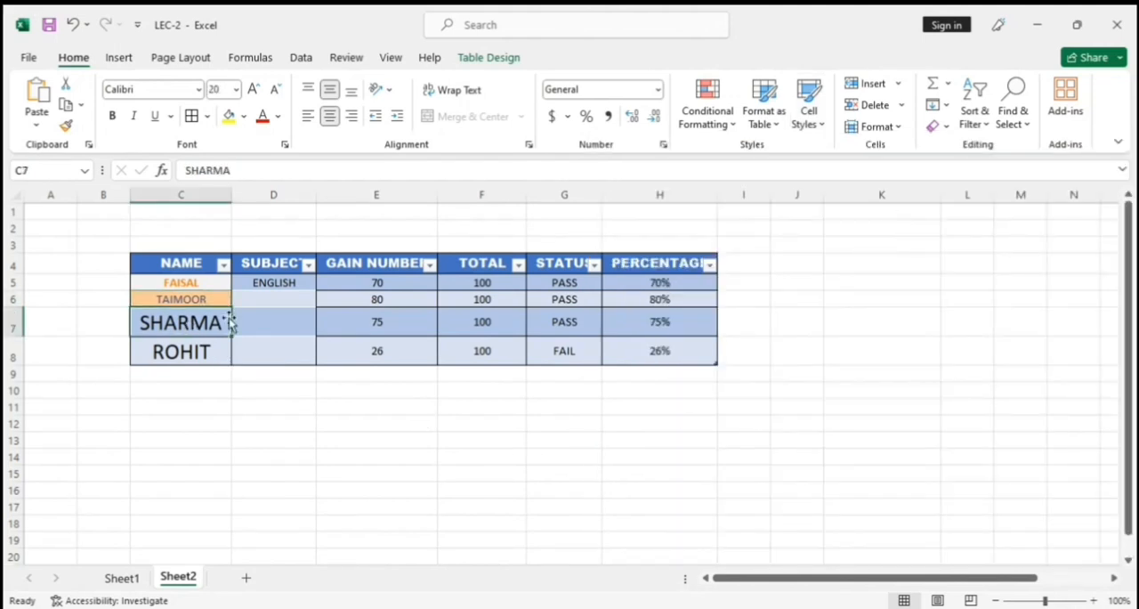
{"action": "left_click", "coordinate": [822, 124]}
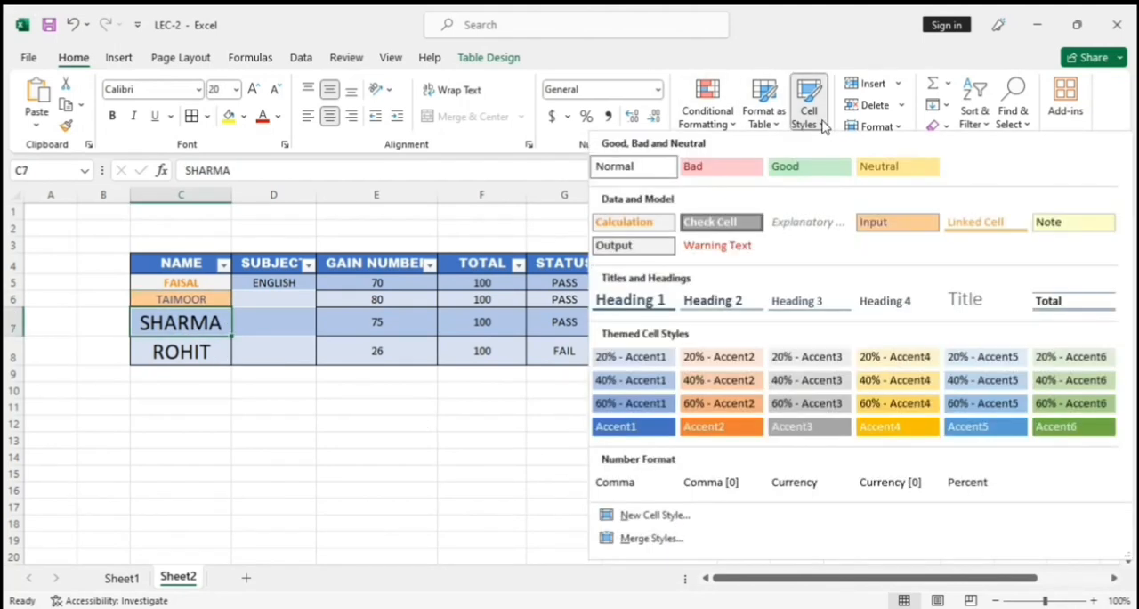
{"action": "left_click", "coordinate": [983, 223]}
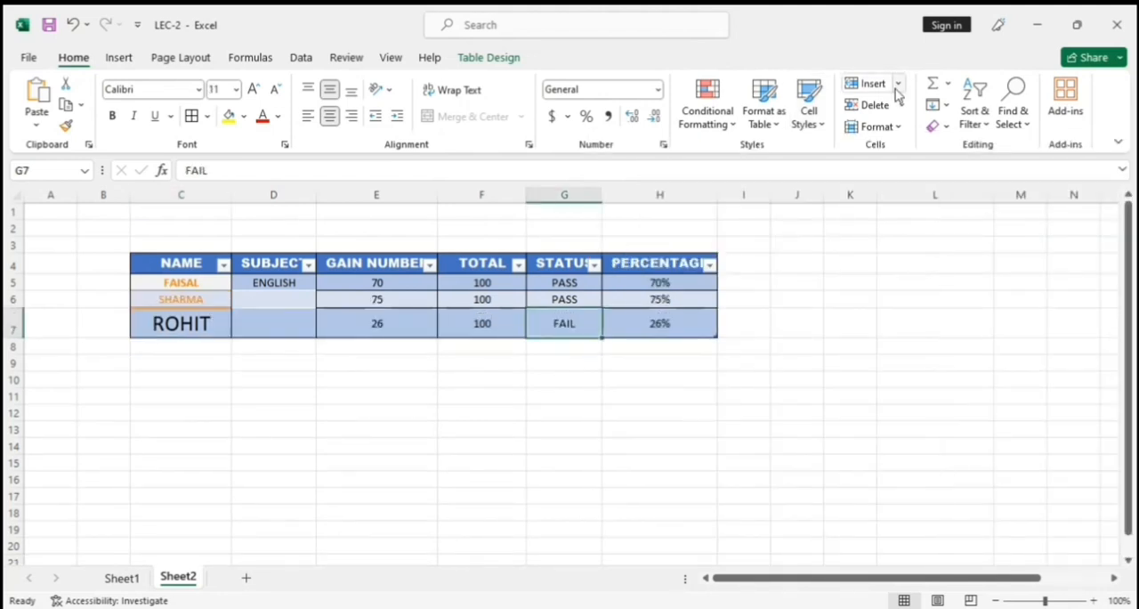
View the cell insertion options and try inserting a blank sheet column before column K.
{"action": "left_click", "coordinate": [898, 83]}
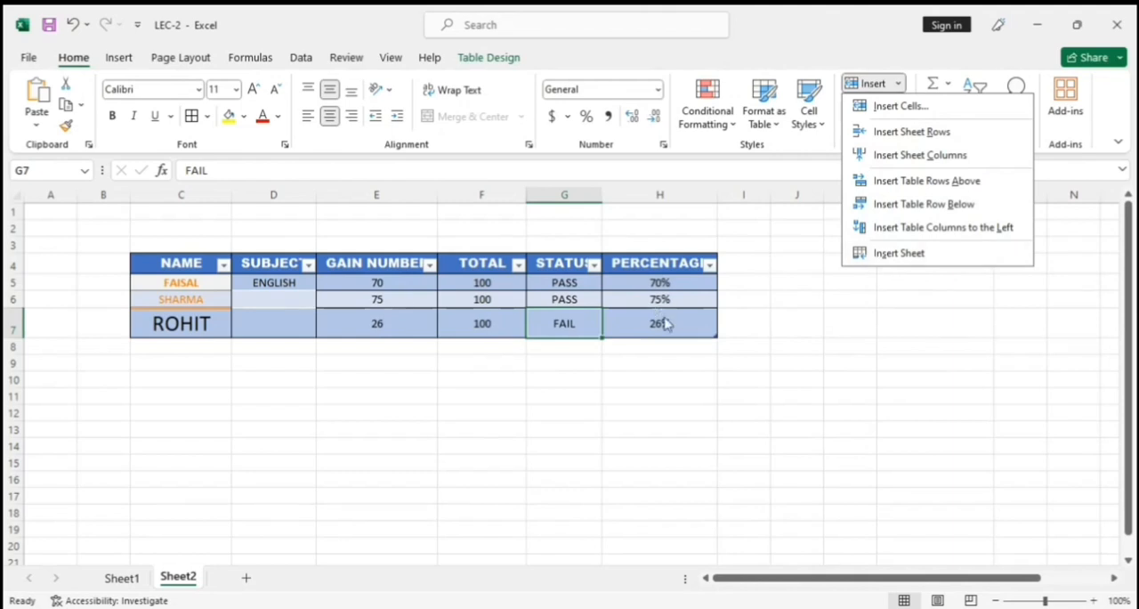
{"action": "left_click", "coordinate": [764, 291]}
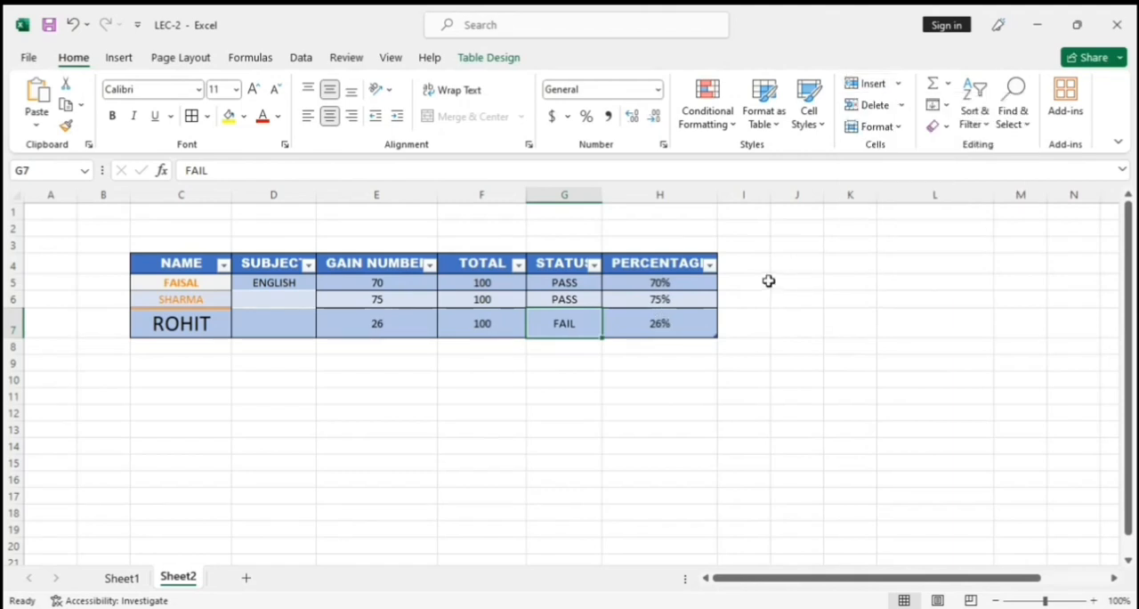
{"action": "right_click", "coordinate": [853, 190]}
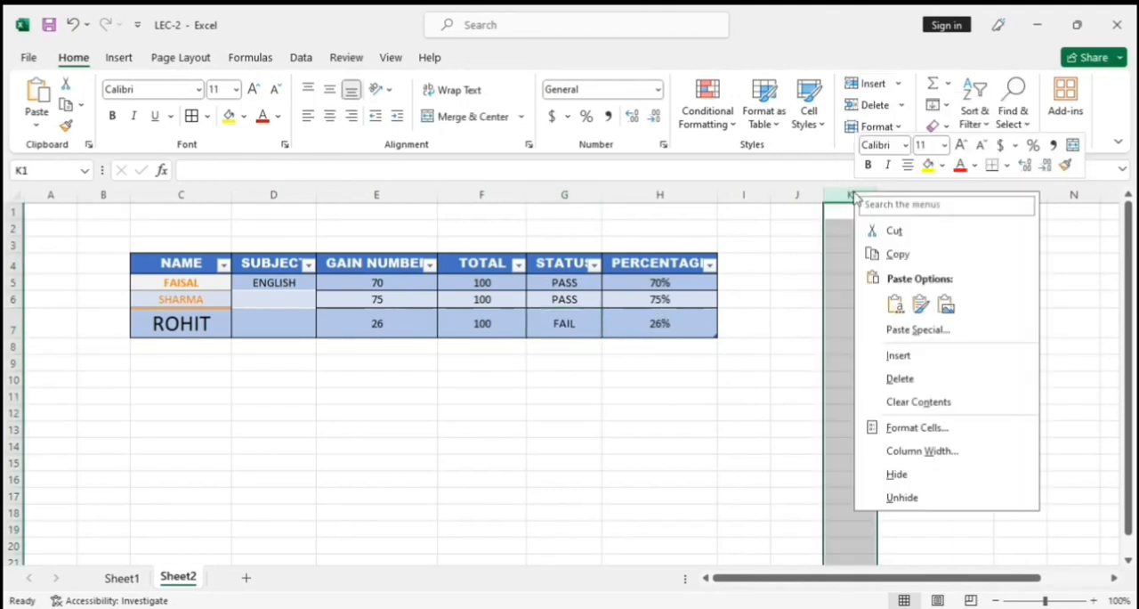
{"action": "left_click", "coordinate": [903, 358]}
{"action": "left_click", "coordinate": [867, 313]}
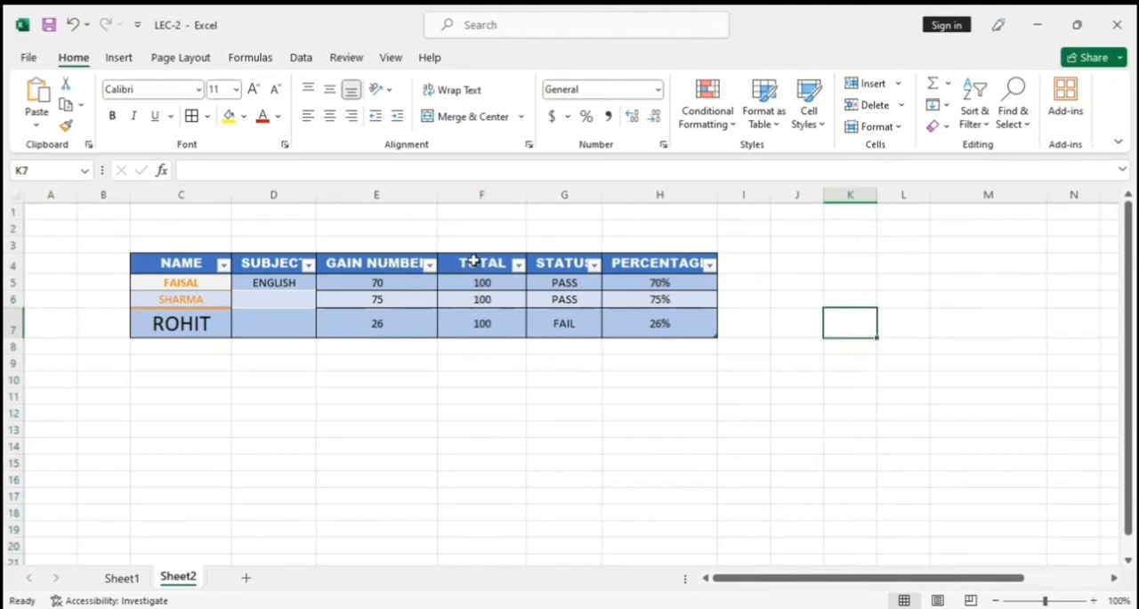
Try inserting a new column between GAIN NUMBER and TOTAL in the marks table.
{"action": "right_click", "coordinate": [469, 190]}
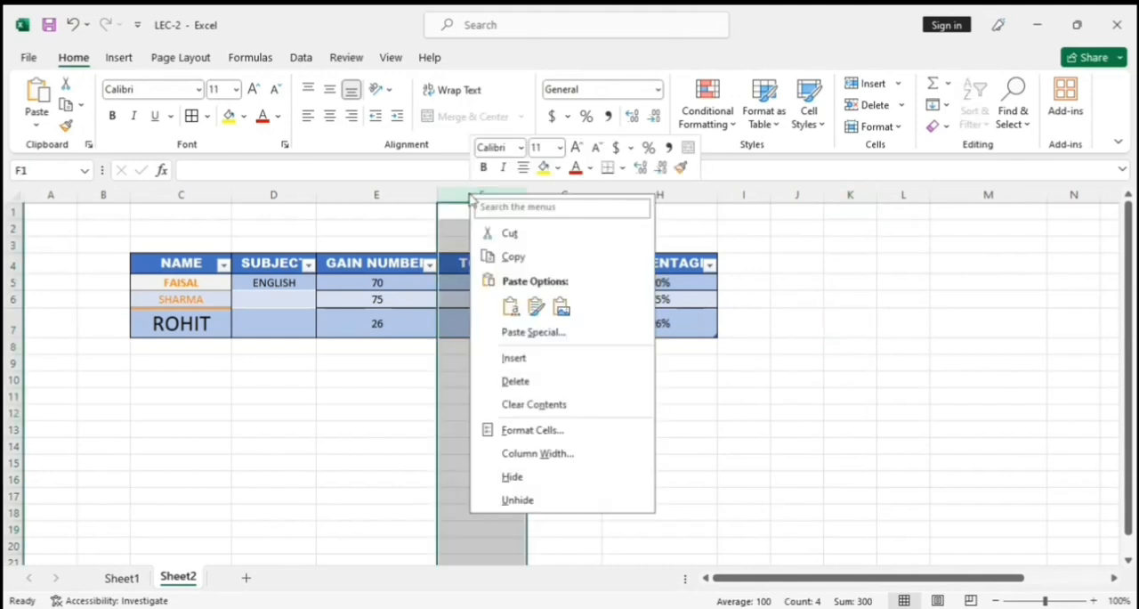
{"action": "left_click", "coordinate": [537, 363]}
{"action": "left_click", "coordinate": [501, 362]}
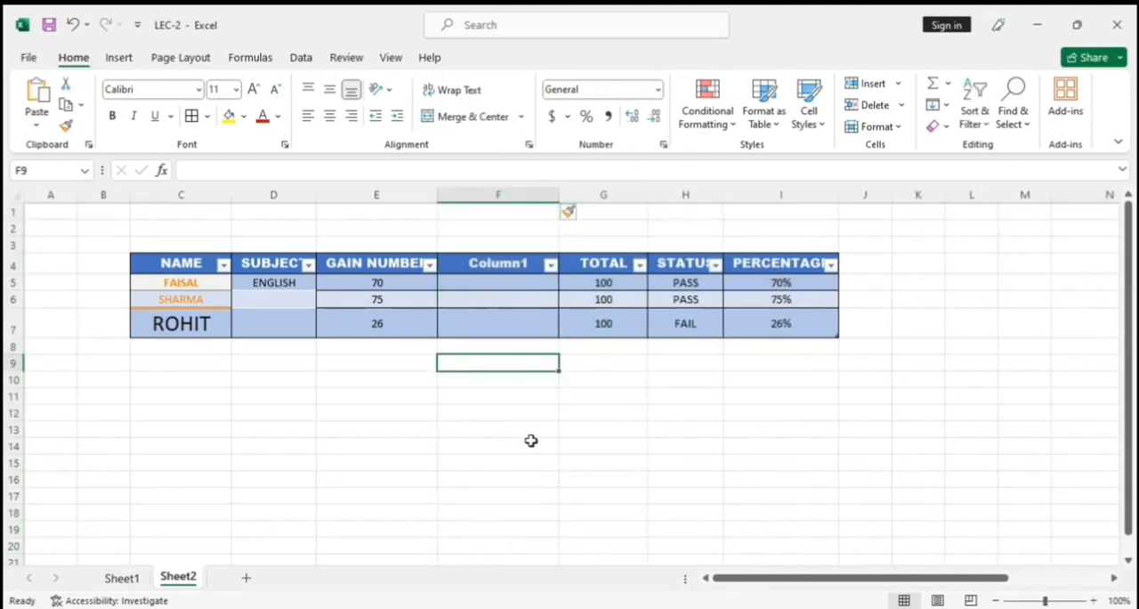
{"action": "left_click", "coordinate": [508, 272]}
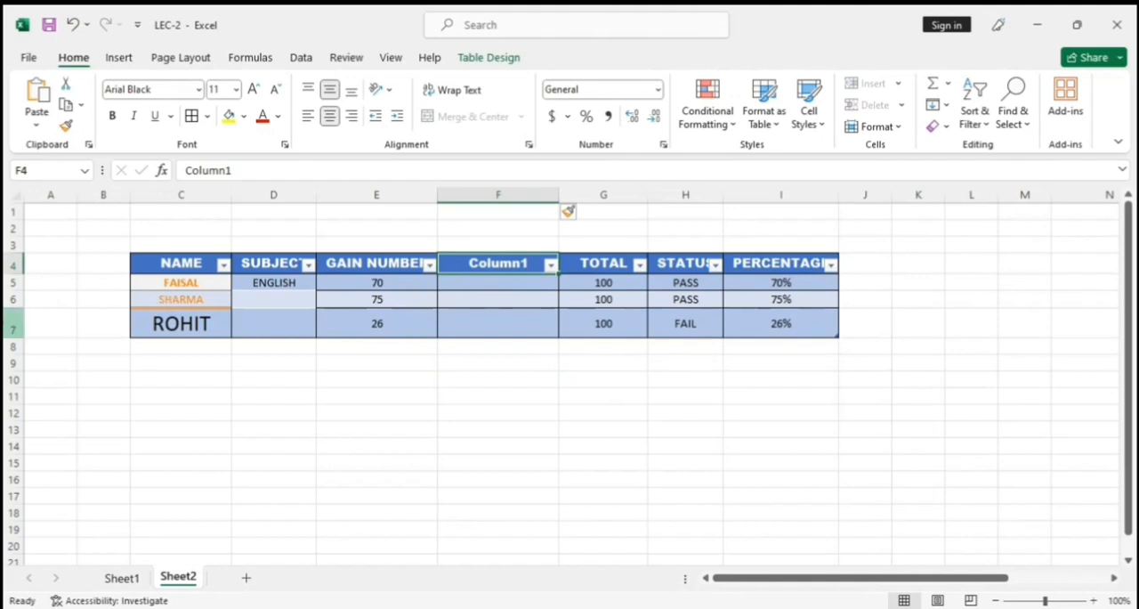
Try inserting a blank sheet row above row 7, the last student's record.
{"action": "right_click", "coordinate": [7, 324]}
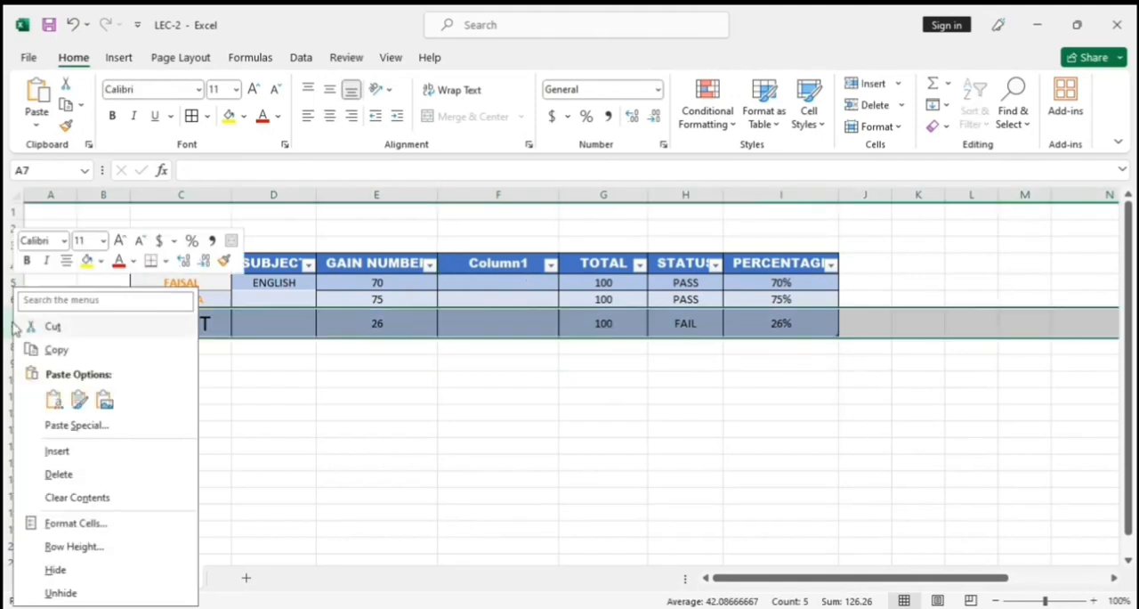
{"action": "left_click", "coordinate": [77, 454]}
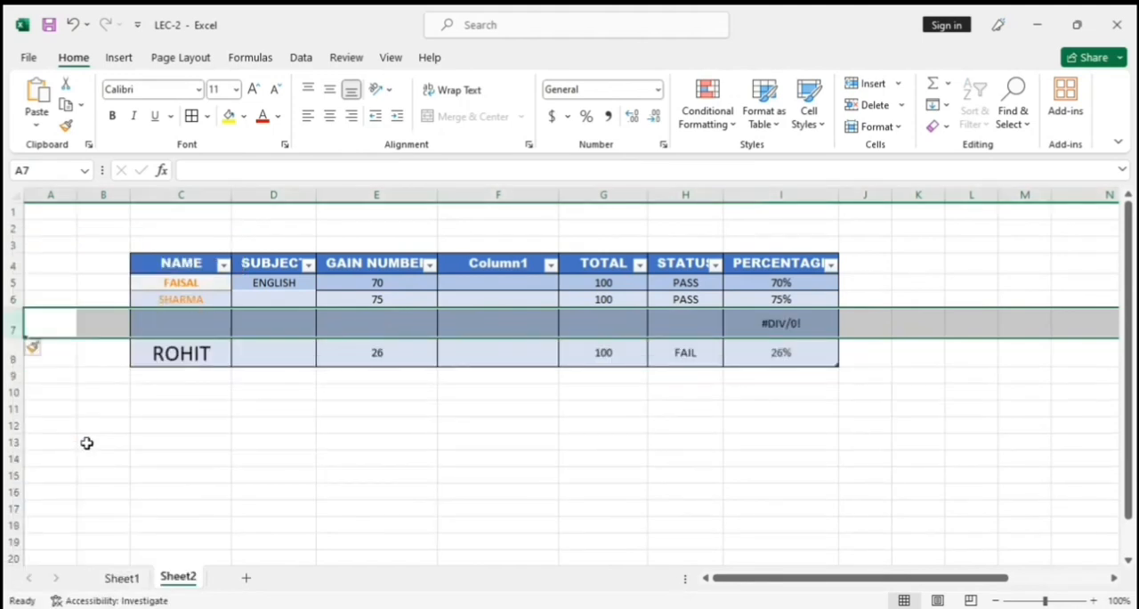
{"action": "left_click", "coordinate": [217, 327]}
{"action": "left_click", "coordinate": [384, 321]}
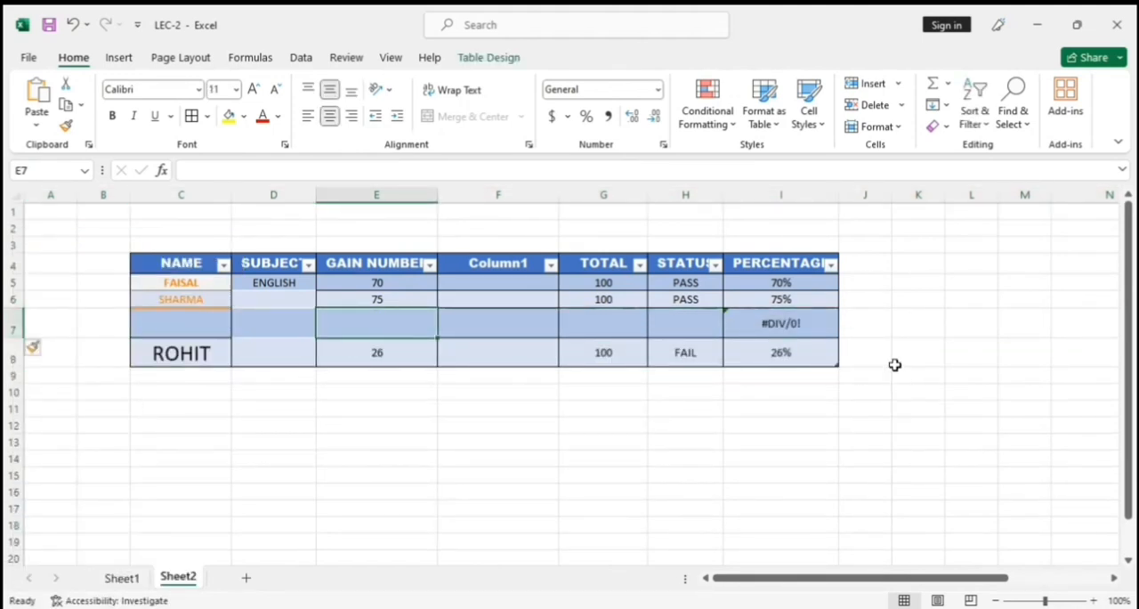
{"action": "left_click", "coordinate": [805, 318]}
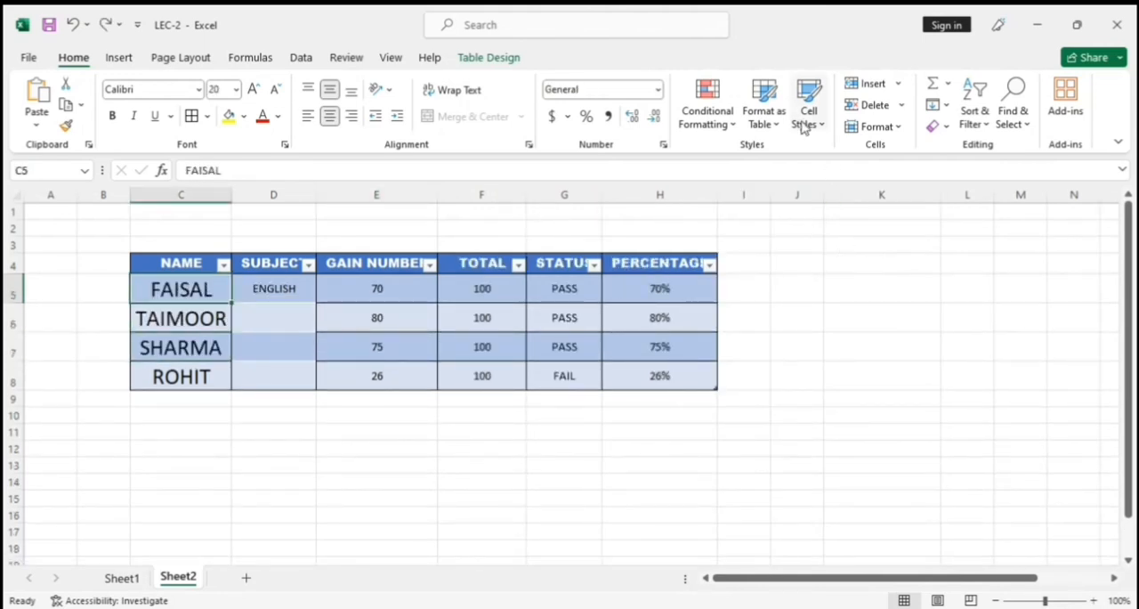
Insert the picture file earn from the Downloads folder onto Sheet2.
{"action": "left_click", "coordinate": [118, 57]}
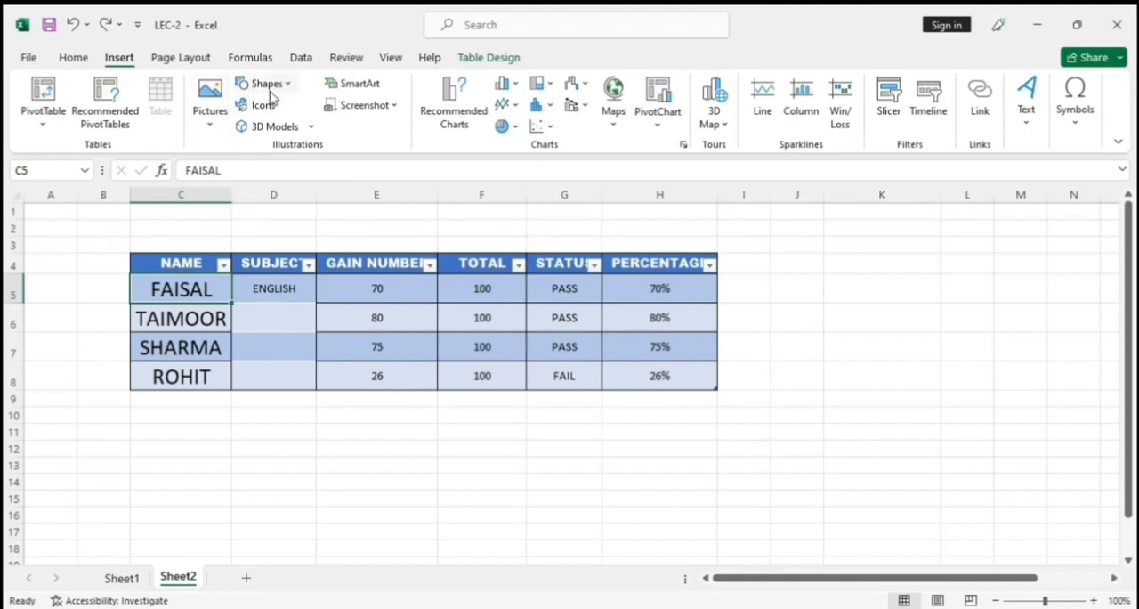
{"action": "left_click", "coordinate": [214, 125]}
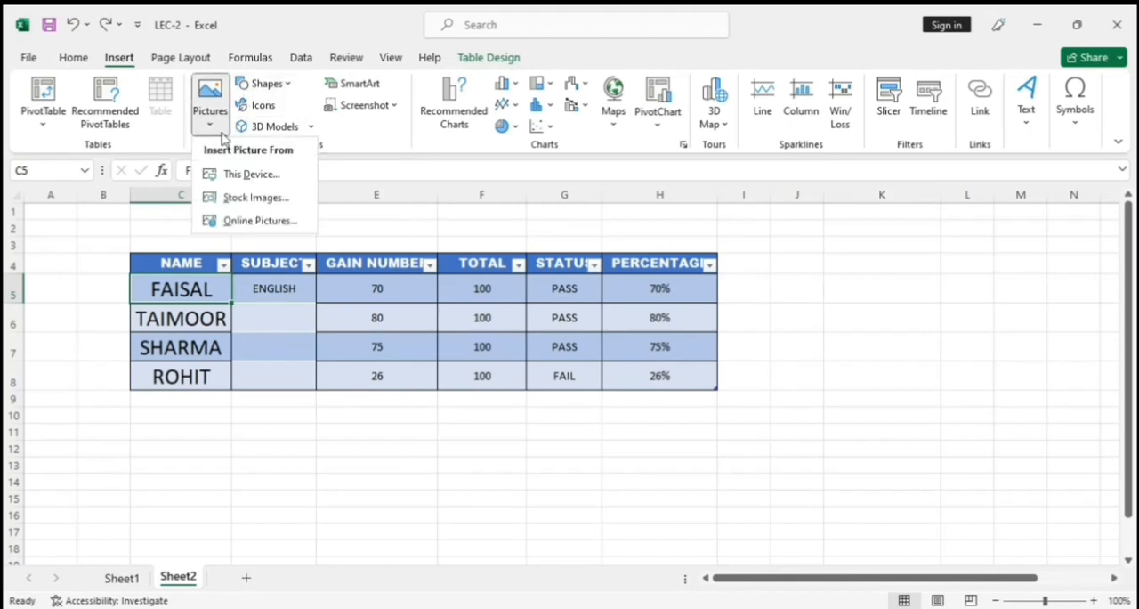
{"action": "left_click", "coordinate": [253, 175]}
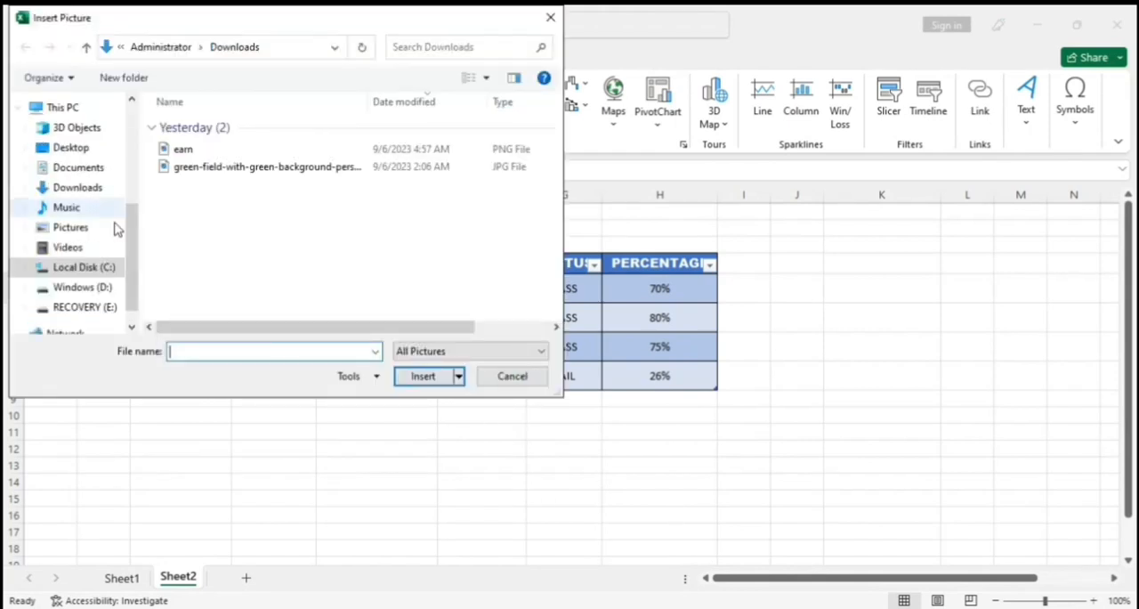
{"action": "double_click", "coordinate": [195, 152]}
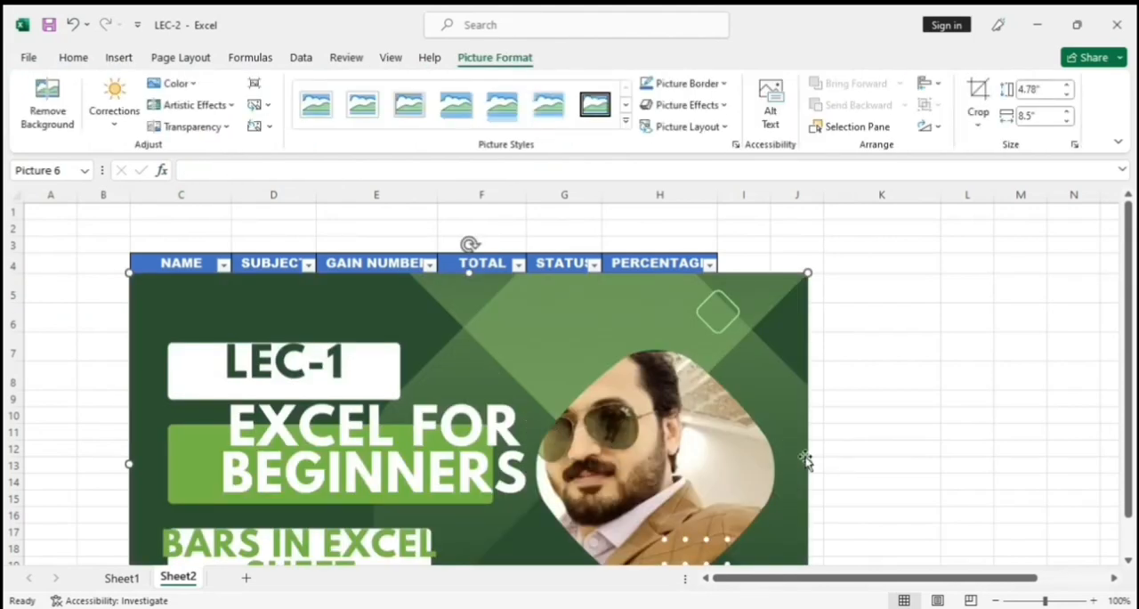
Resize the inserted picture to about 2.22" high by 3.17" wide and place it below the marks table.
{"action": "left_click_drag", "start_coordinate": [806, 464], "coordinate": [252, 464]}
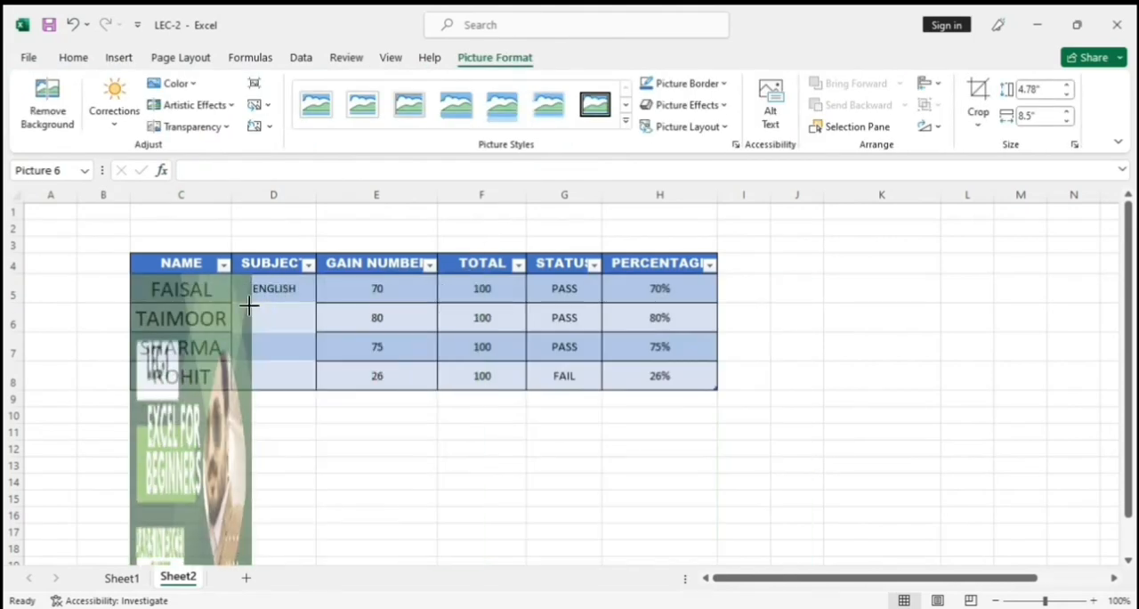
{"action": "scroll", "coordinate": [371, 311], "scroll_direction": "down", "scroll_amount": 2}
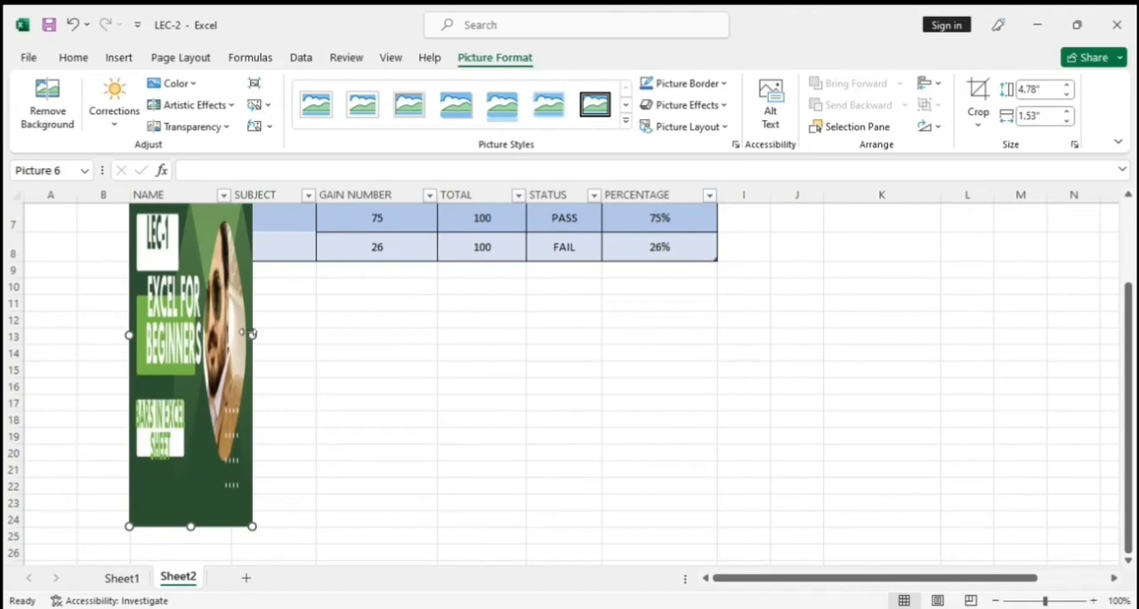
{"action": "left_click_drag", "start_coordinate": [252, 336], "coordinate": [383, 335]}
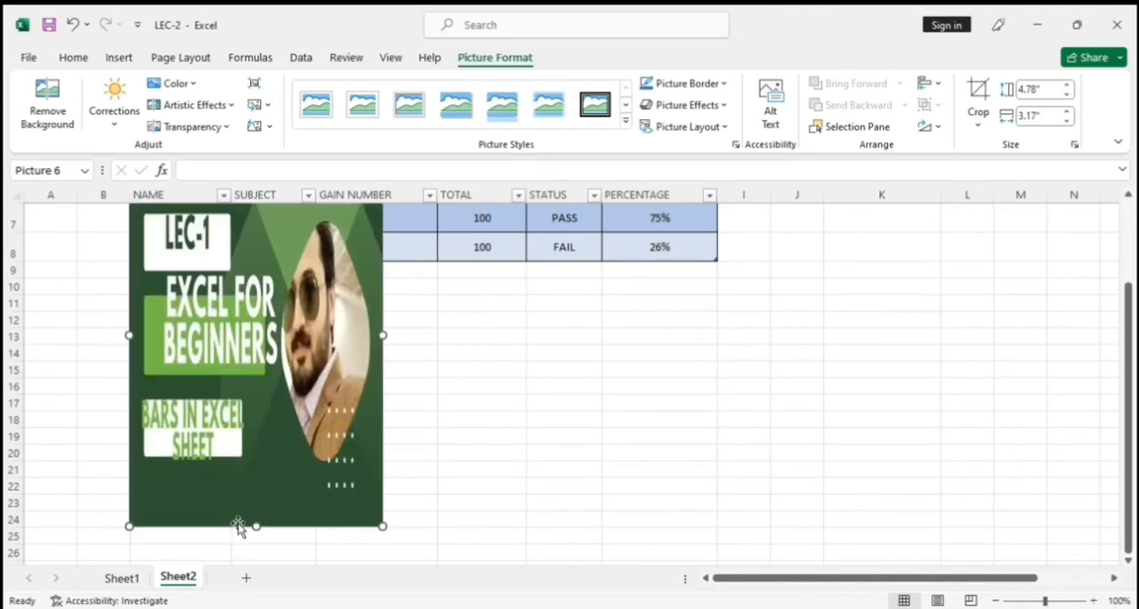
{"action": "left_click_drag", "start_coordinate": [258, 525], "coordinate": [230, 423]}
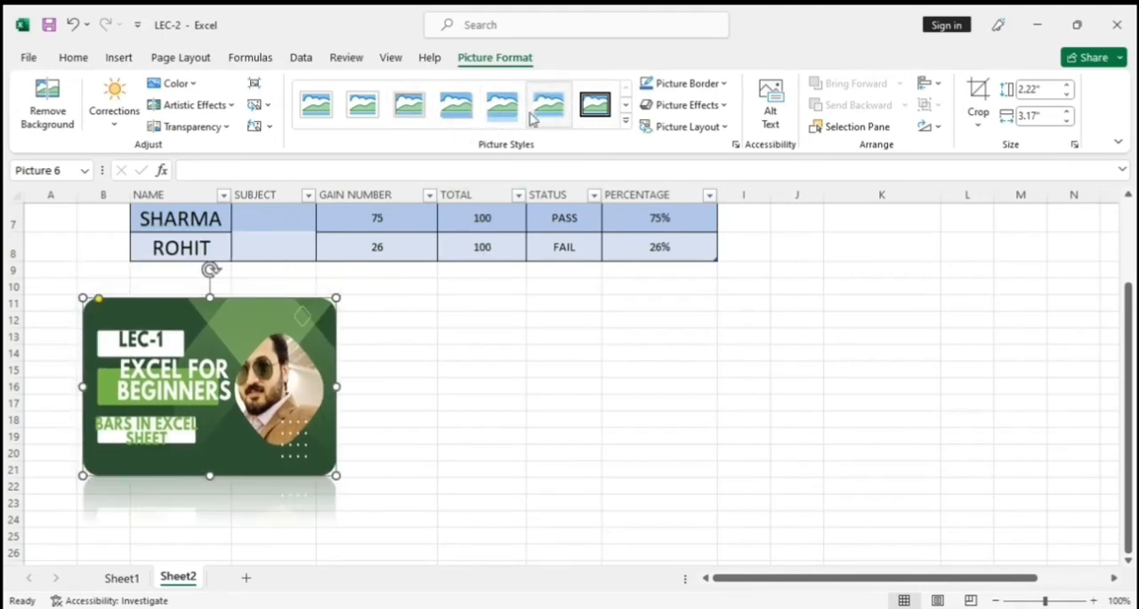
Apply the metal-framed oval picture style to the picture and colour its border dark orange.
{"action": "left_click", "coordinate": [627, 123]}
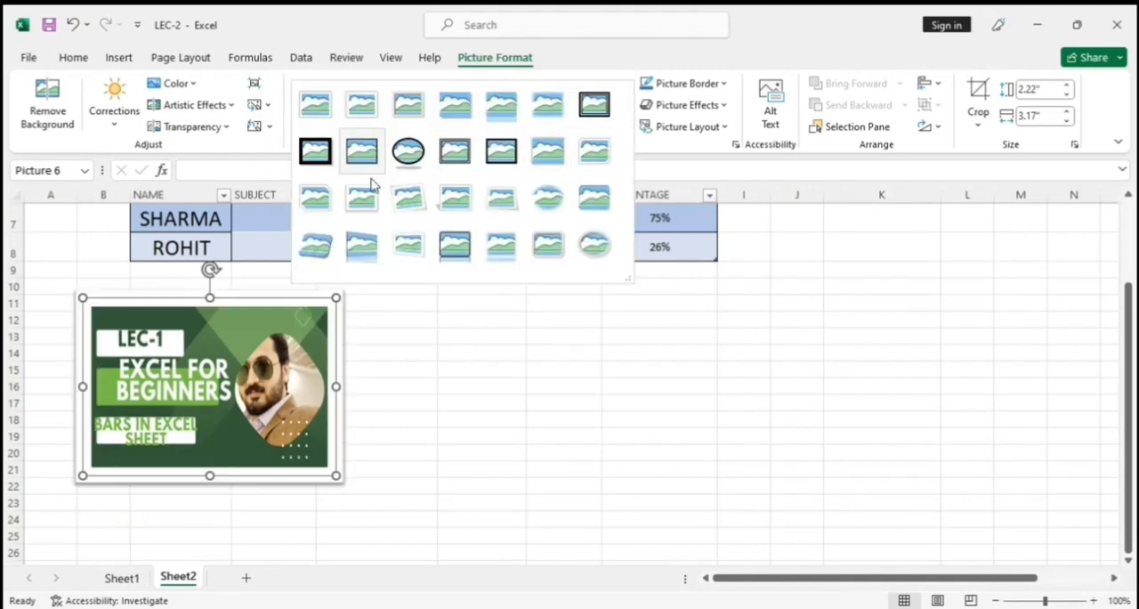
{"action": "left_click", "coordinate": [592, 243]}
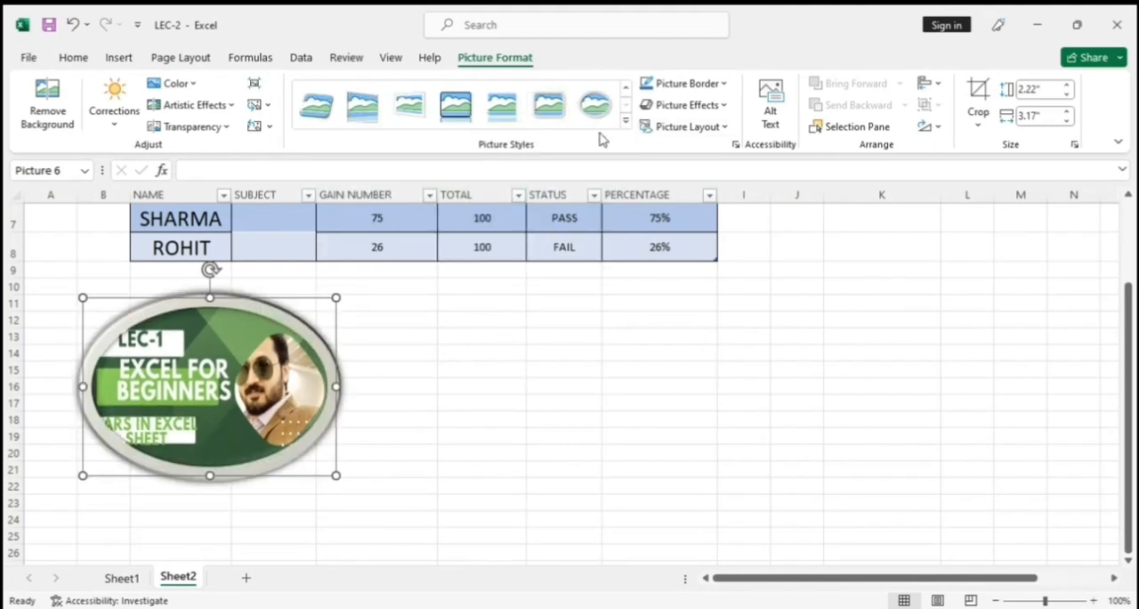
{"action": "left_click", "coordinate": [725, 84]}
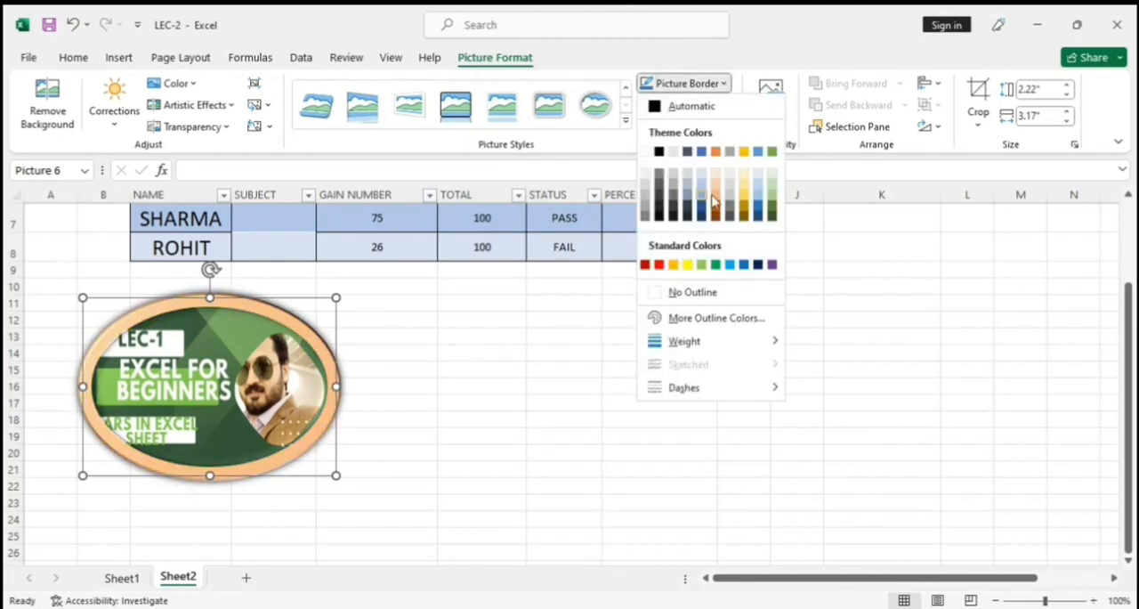
{"action": "left_click", "coordinate": [720, 211]}
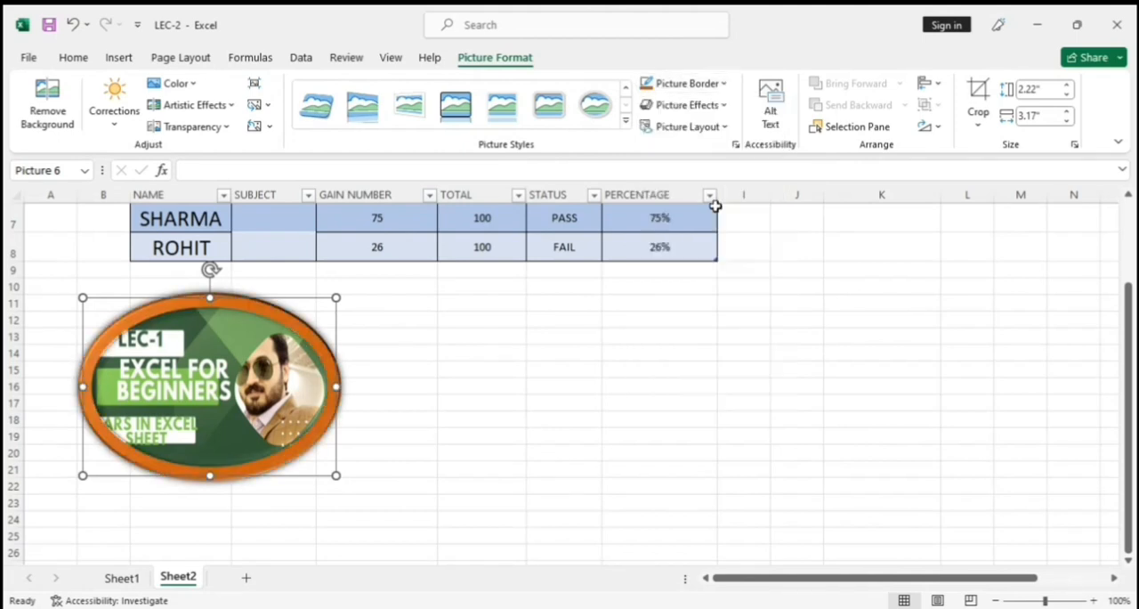
Tilt the picture with the parallel 3-D rotation effect that is second in the second row of presets.
{"action": "left_click", "coordinate": [726, 106]}
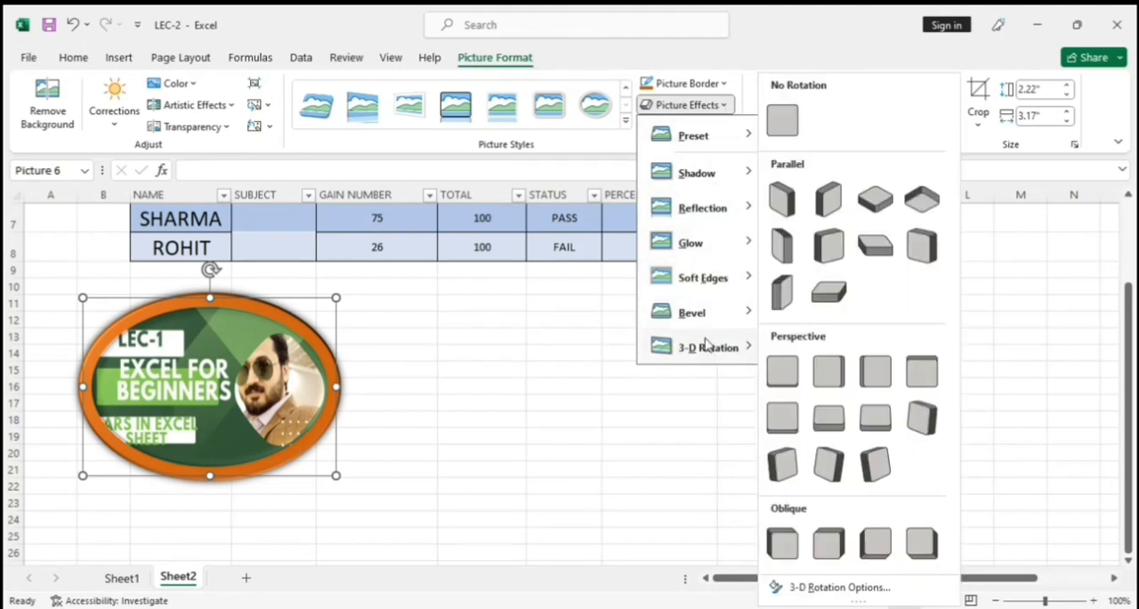
{"action": "mouse_move", "coordinate": [706, 304]}
{"action": "mouse_move", "coordinate": [710, 349]}
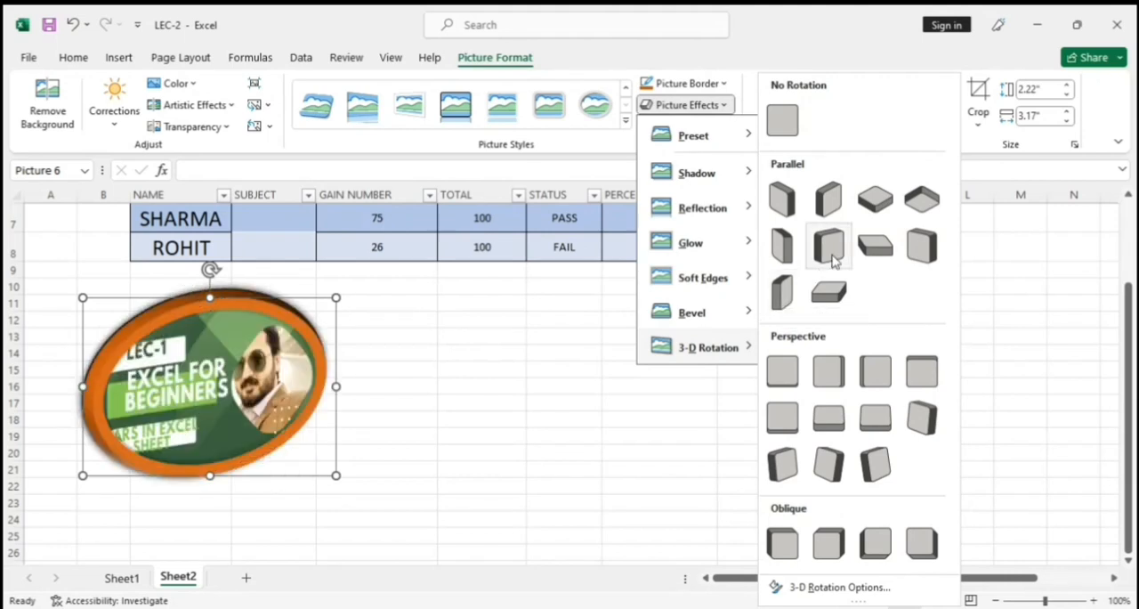
{"action": "left_click", "coordinate": [829, 247]}
View the picture layout options and give the picture a perspective shadow cast toward its lower right.
{"action": "left_click", "coordinate": [724, 127]}
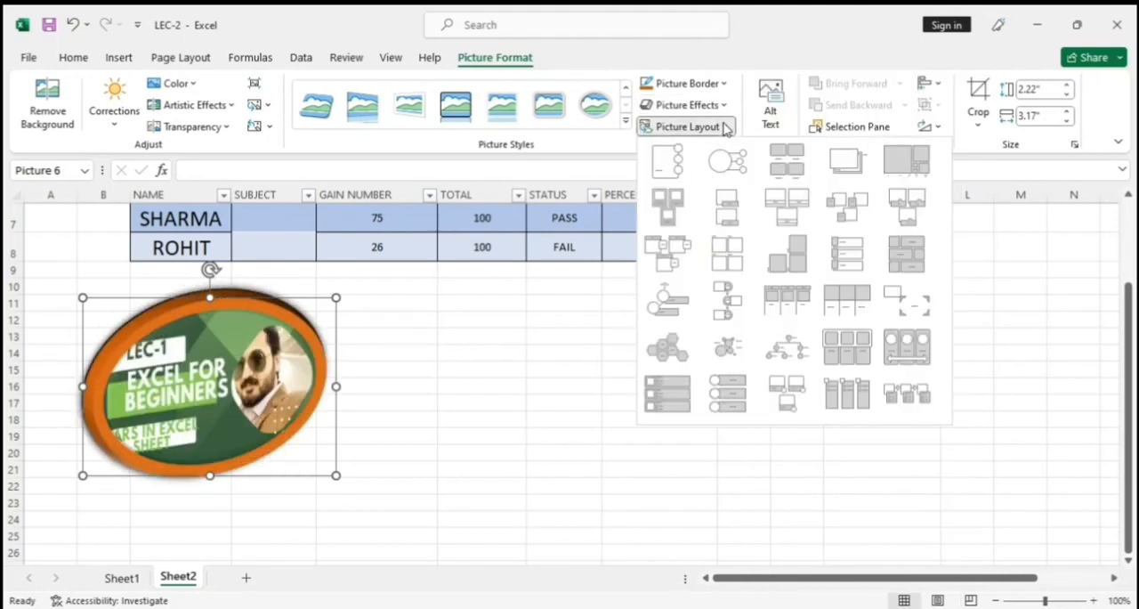
{"action": "left_click", "coordinate": [727, 105]}
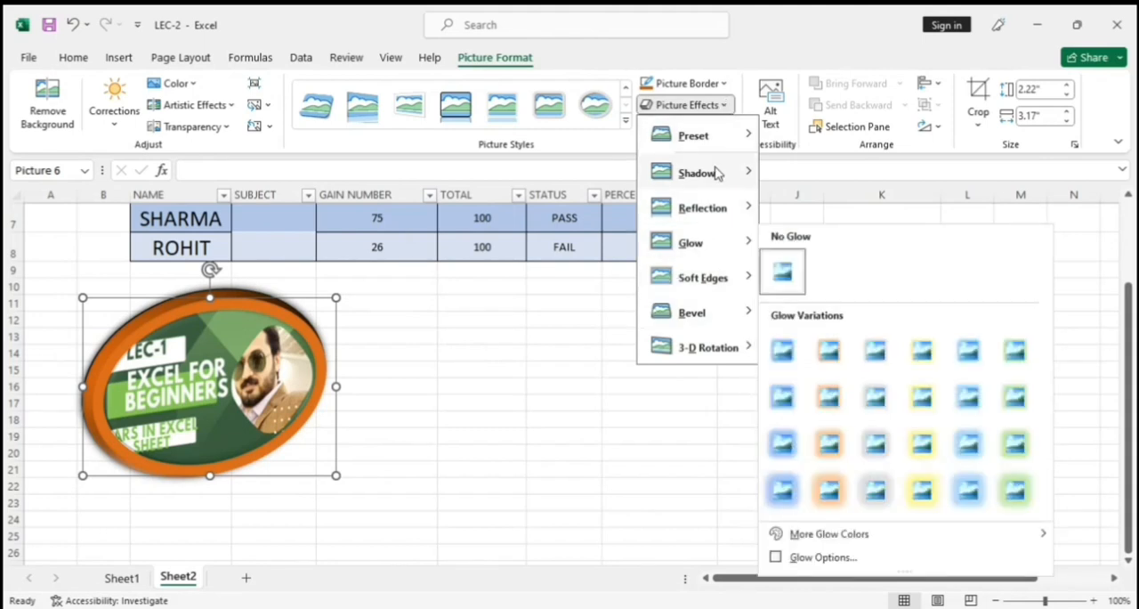
{"action": "mouse_move", "coordinate": [718, 173]}
{"action": "scroll", "coordinate": [851, 308], "scroll_direction": "down", "scroll_amount": 1}
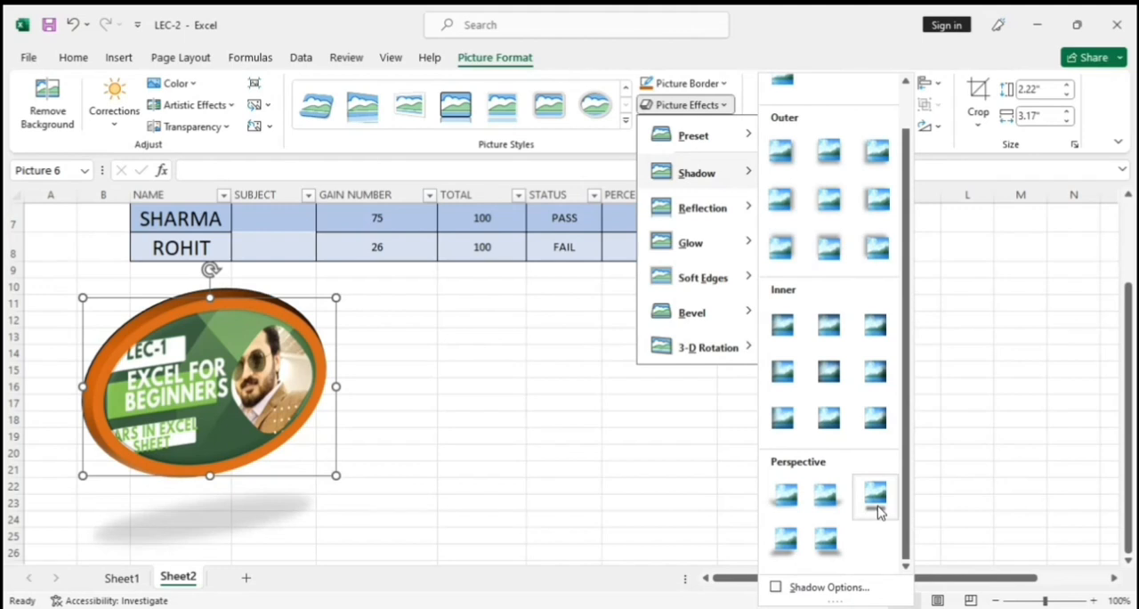
{"action": "left_click", "coordinate": [827, 539]}
{"action": "key", "text": "Escape"}
Draw an oval about 1.58" high by 3.51" wide below the table, to the right of the picture.
{"action": "left_click", "coordinate": [129, 60]}
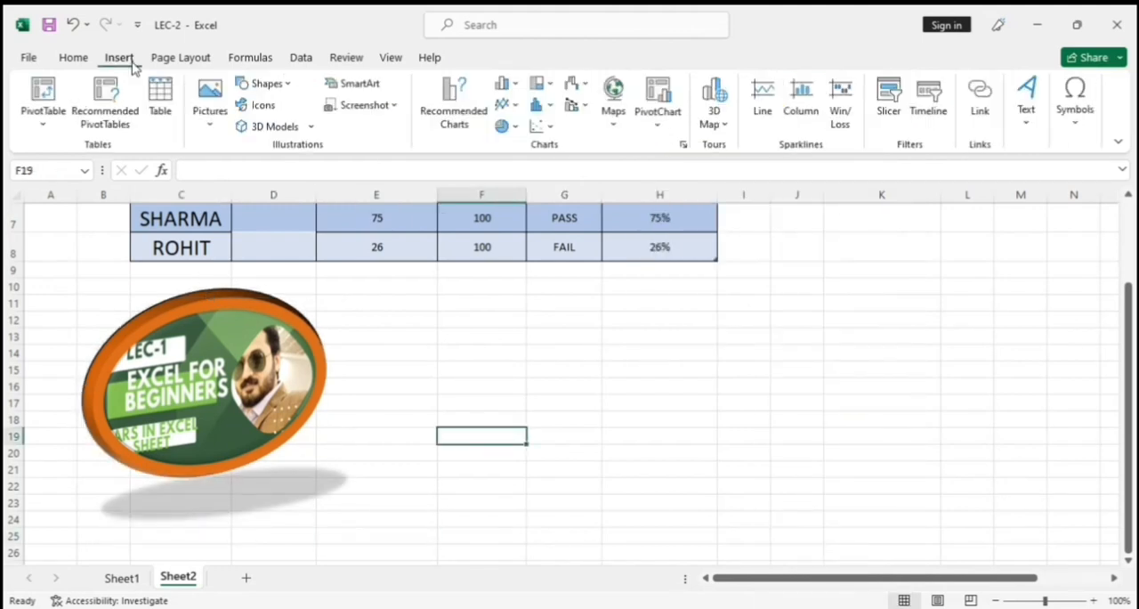
{"action": "left_click", "coordinate": [267, 84]}
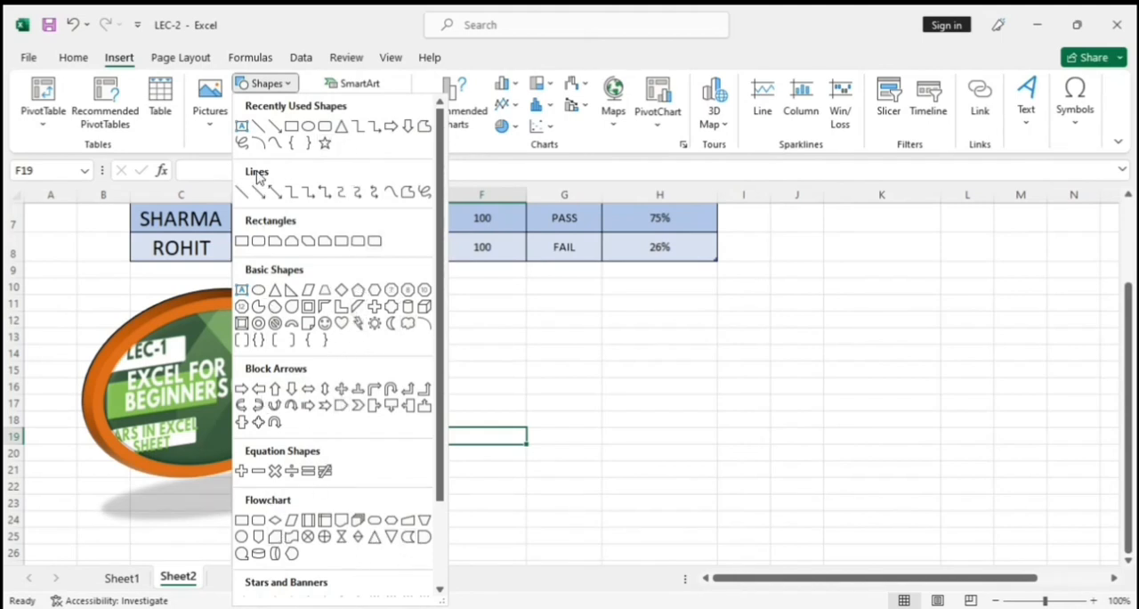
{"action": "left_click", "coordinate": [307, 126]}
{"action": "left_click_drag", "start_coordinate": [531, 308], "coordinate": [811, 435]}
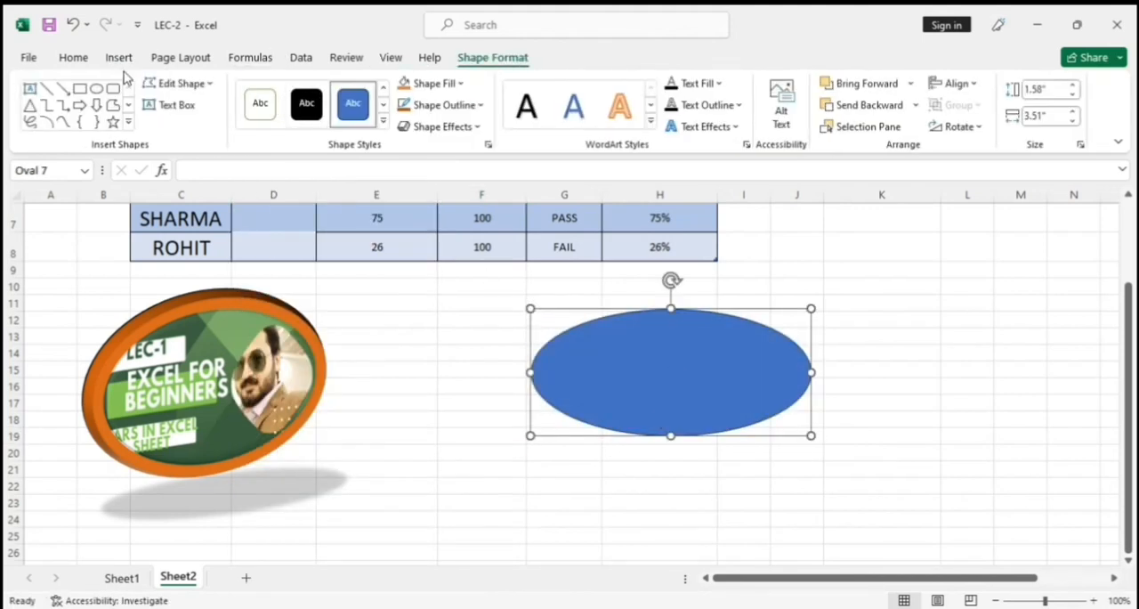
Fill the oval with the darkest gold theme colour and set its outline to standard purple.
{"action": "left_click", "coordinate": [454, 85]}
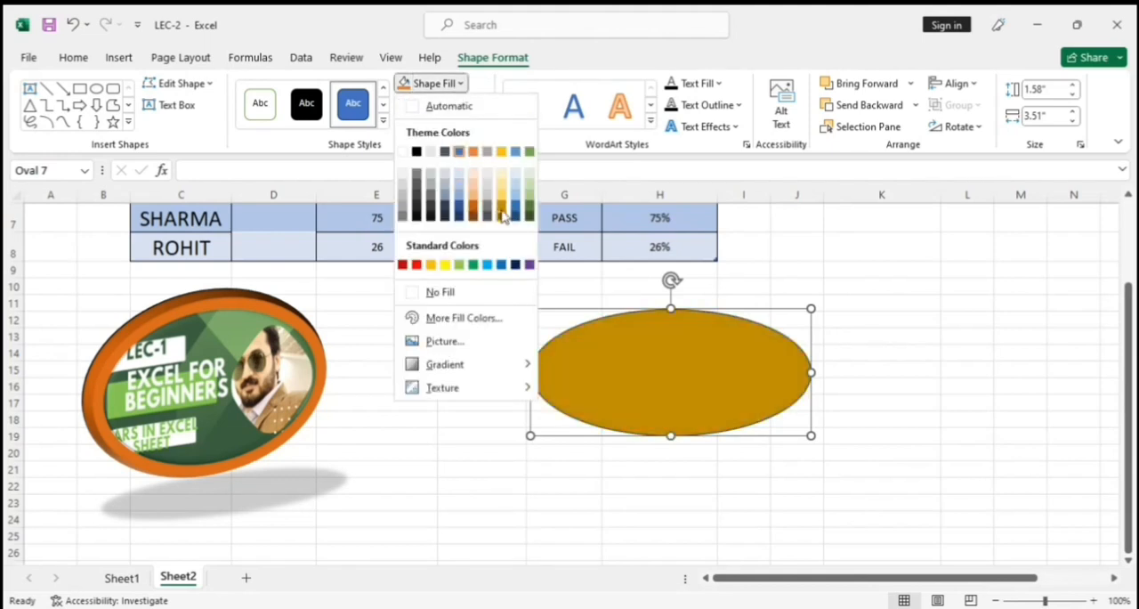
{"action": "left_click", "coordinate": [502, 215]}
{"action": "left_click", "coordinate": [480, 105]}
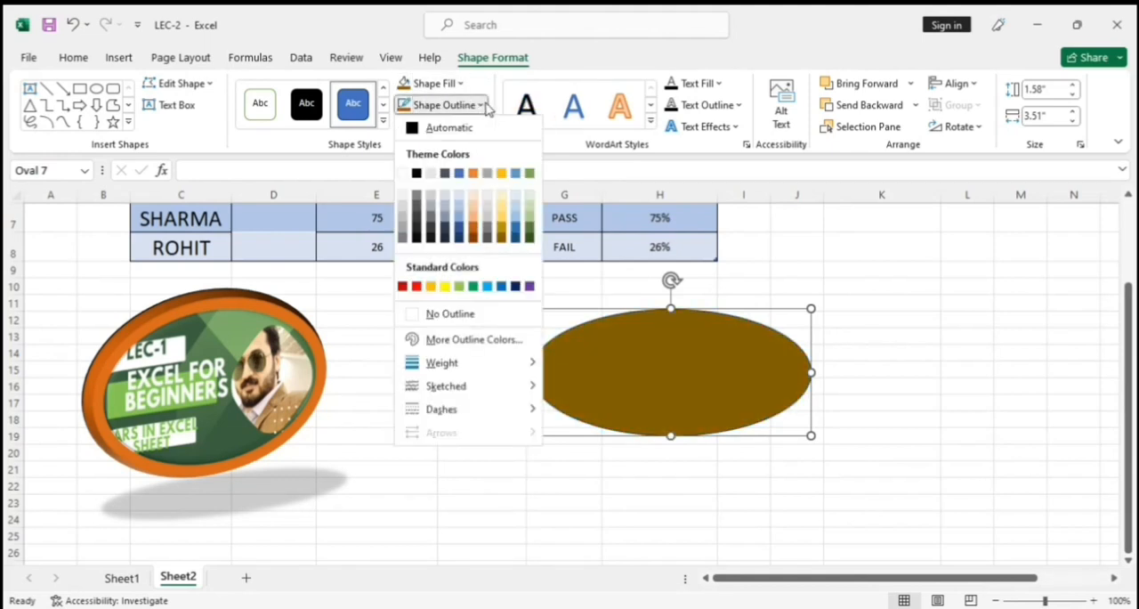
{"action": "left_click", "coordinate": [531, 284]}
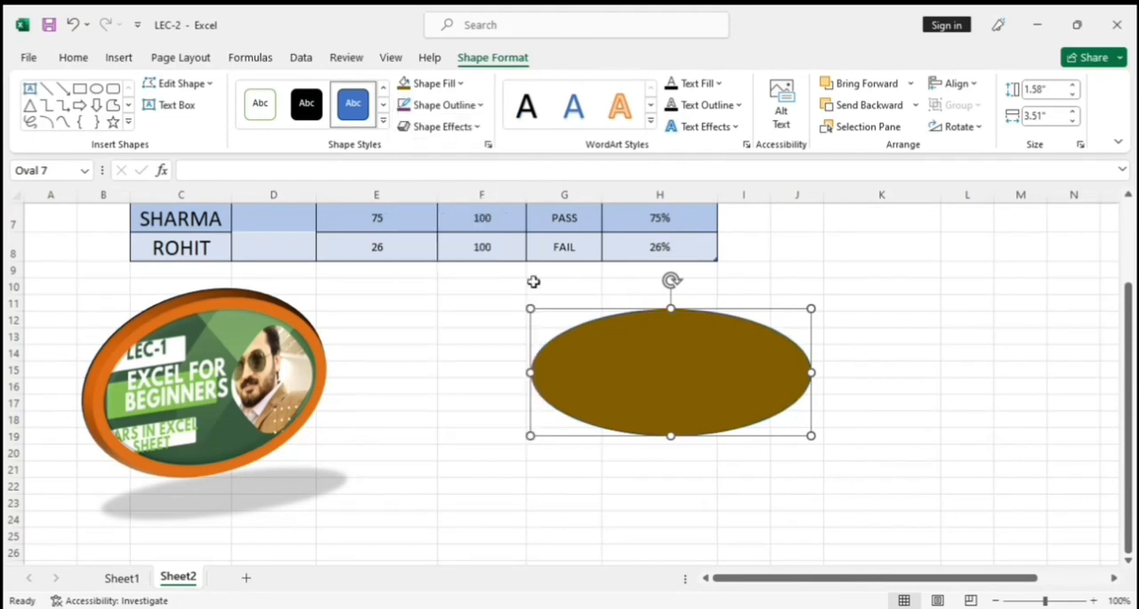
Apply the third bevel preset of the first row to the oval.
{"action": "left_click", "coordinate": [478, 129]}
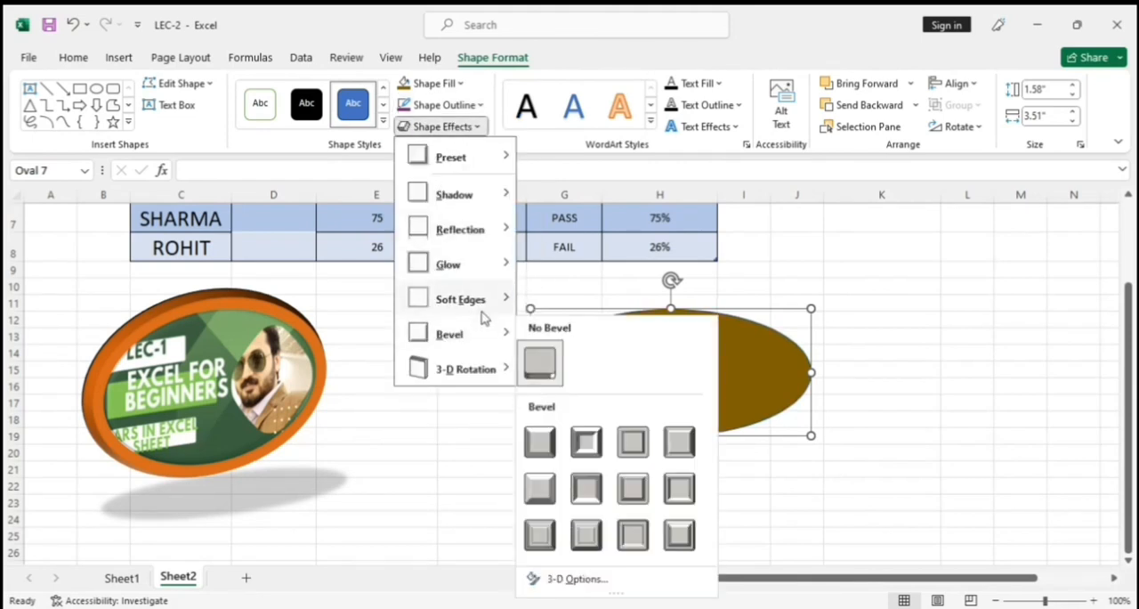
{"action": "mouse_move", "coordinate": [485, 313]}
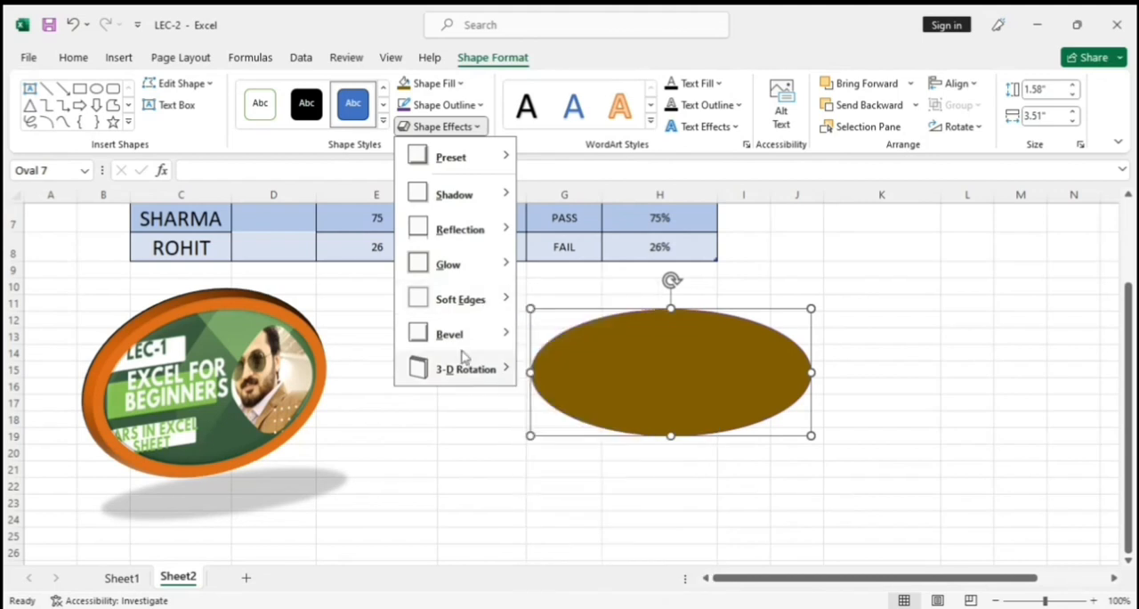
{"action": "mouse_move", "coordinate": [485, 349]}
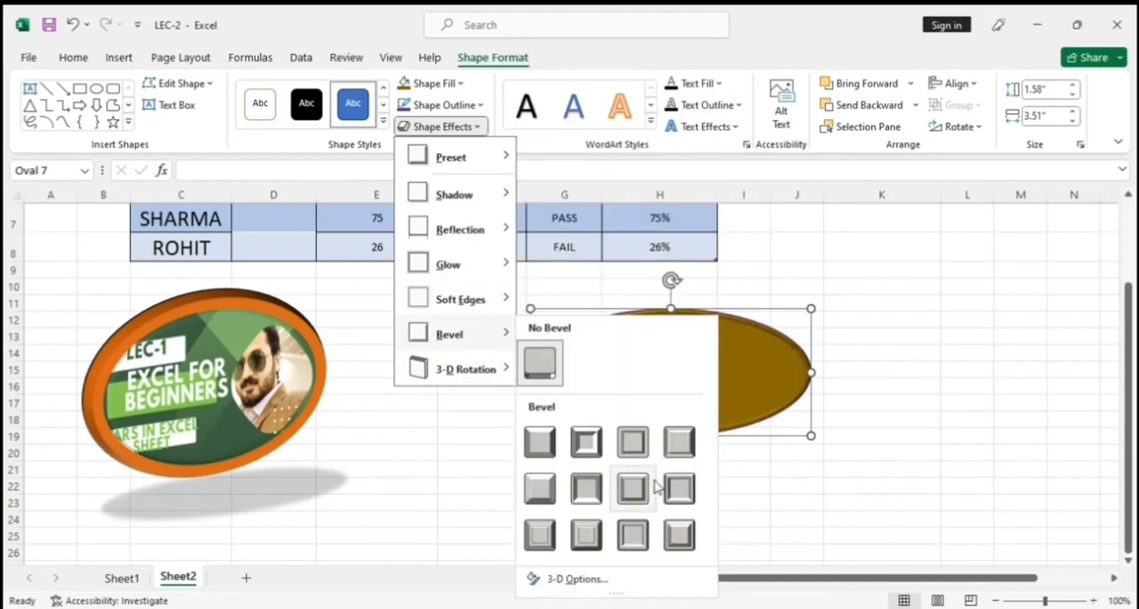
{"action": "left_click", "coordinate": [633, 440]}
Fill the oval with the picture file earn from Downloads and deselect the shape.
{"action": "left_click", "coordinate": [429, 83]}
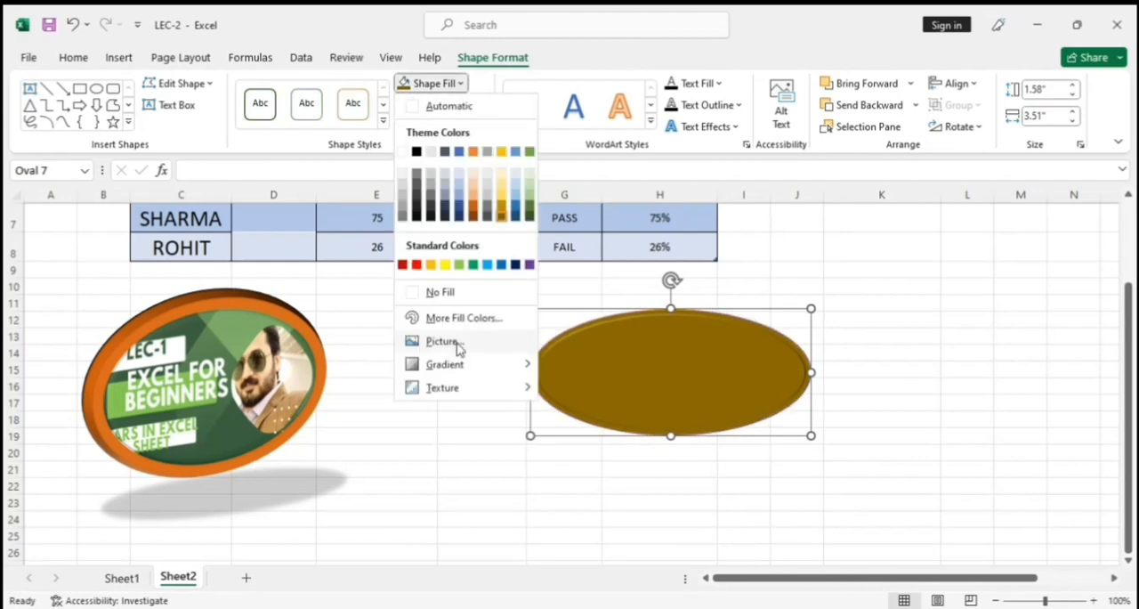
{"action": "left_click", "coordinate": [456, 342]}
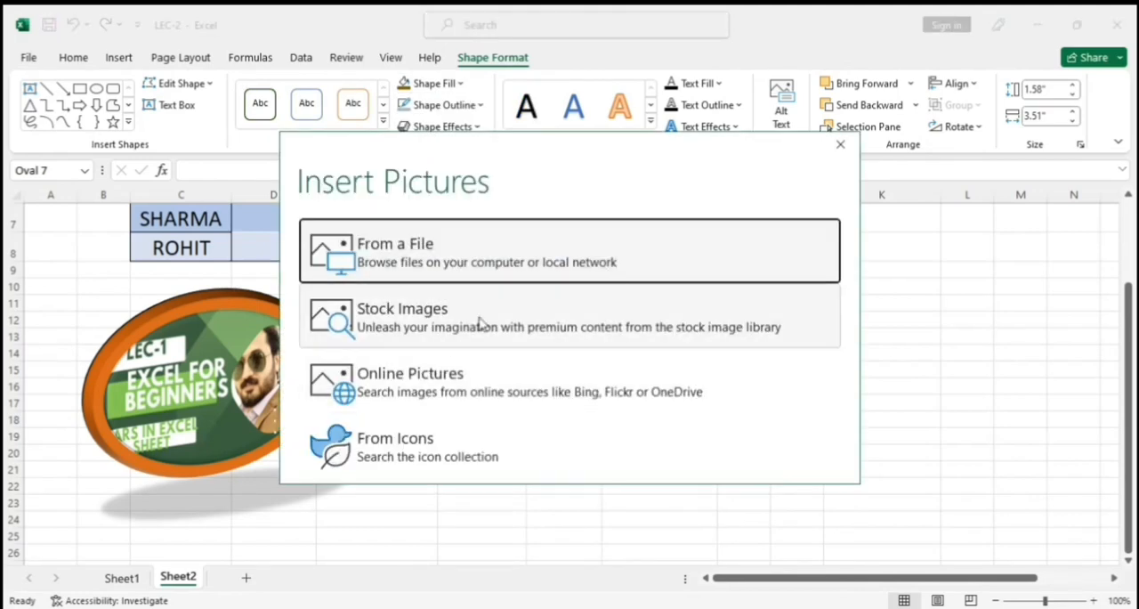
{"action": "left_click", "coordinate": [480, 263]}
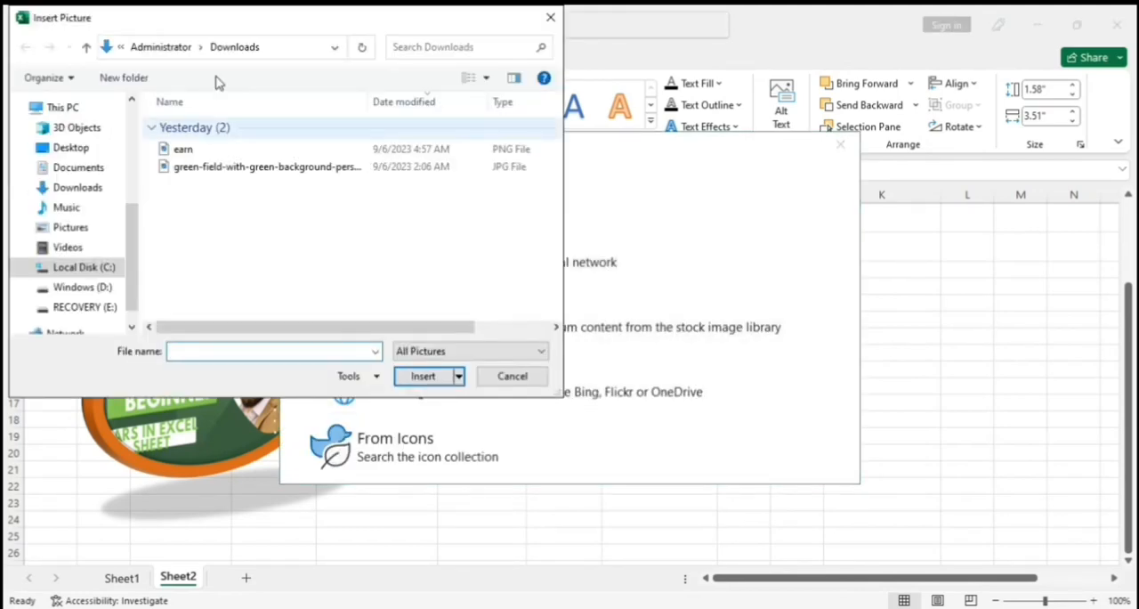
{"action": "double_click", "coordinate": [183, 148]}
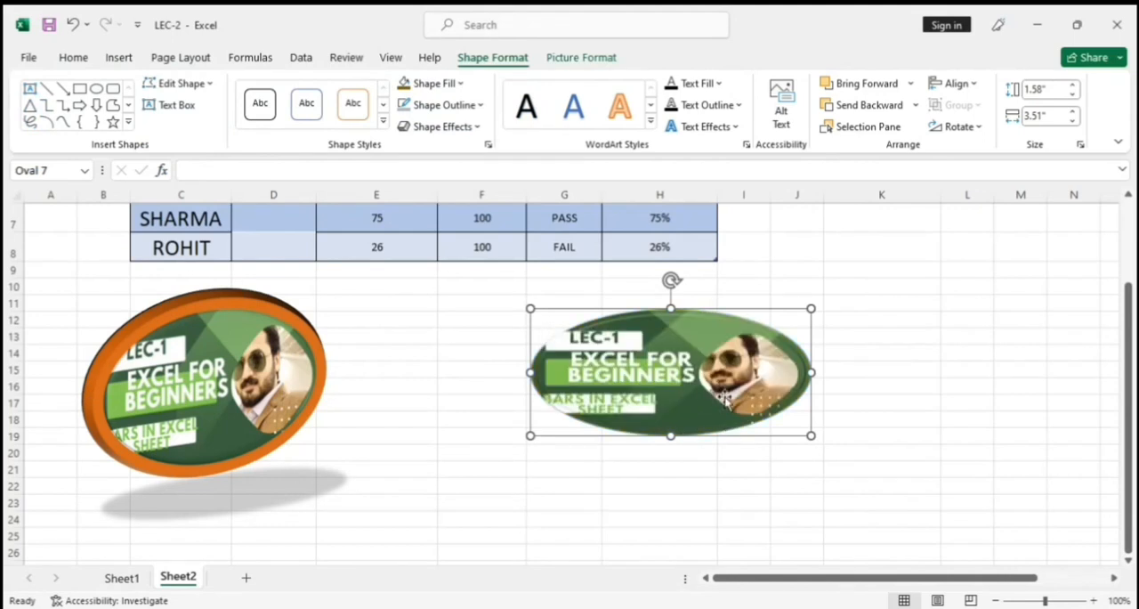
{"action": "left_click", "coordinate": [881, 452]}
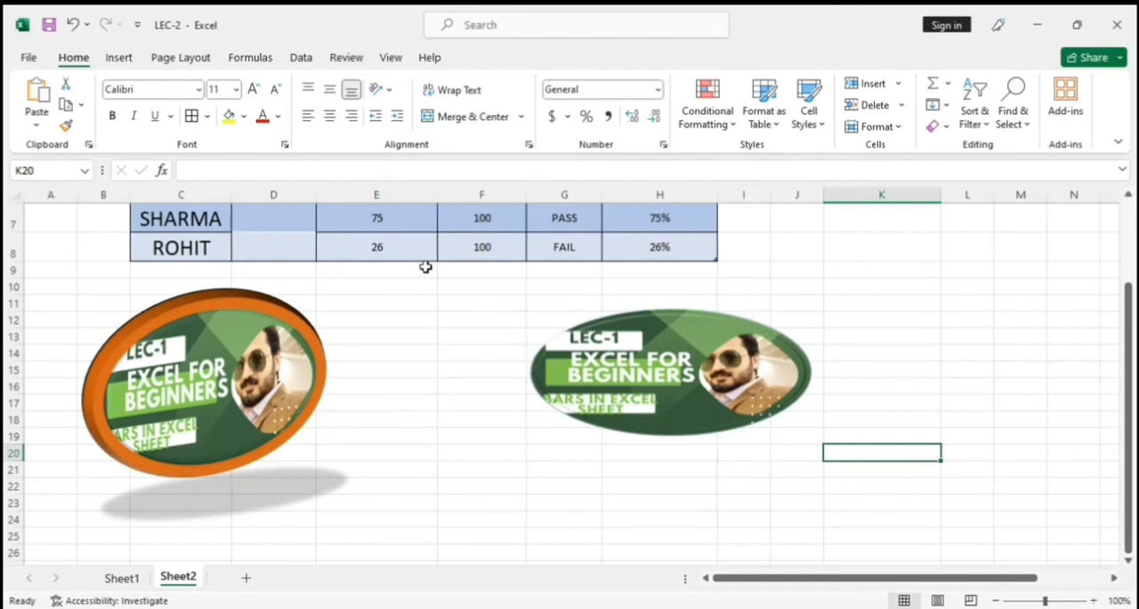
Look through the column and bar chart types, previewing the 2-D Clustered Column chart without inserting it.
{"action": "left_click", "coordinate": [119, 59]}
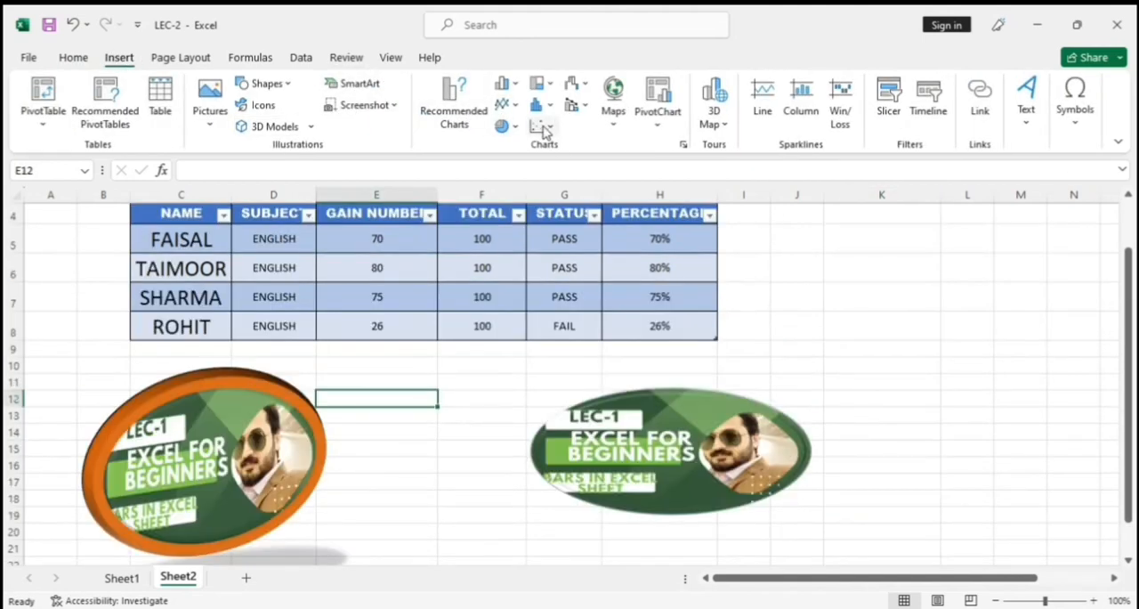
{"action": "left_click", "coordinate": [515, 86]}
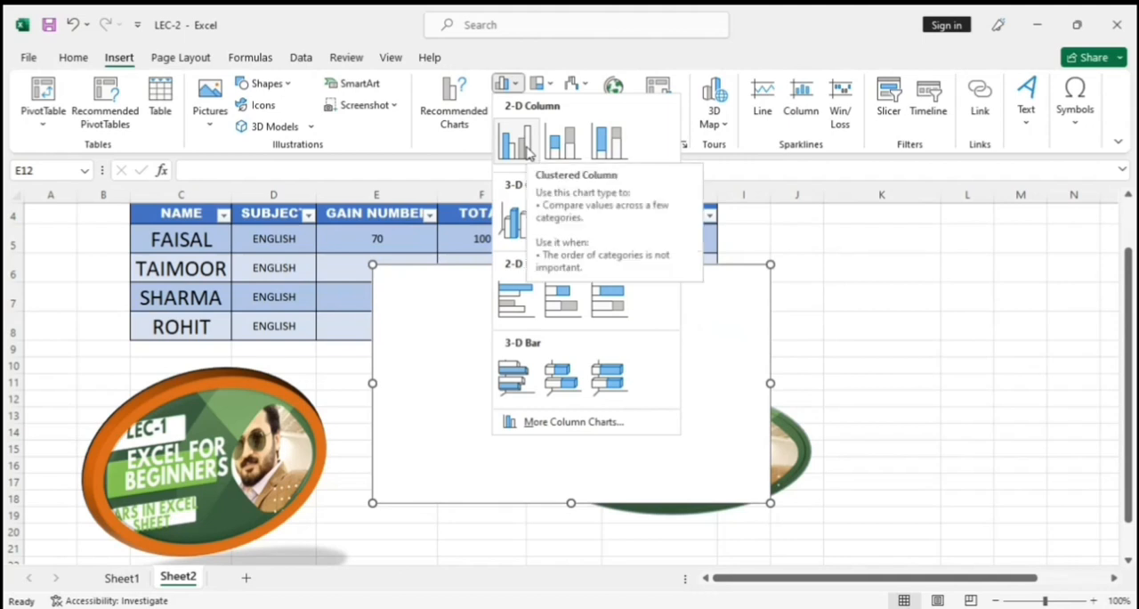
{"action": "left_click", "coordinate": [748, 142]}
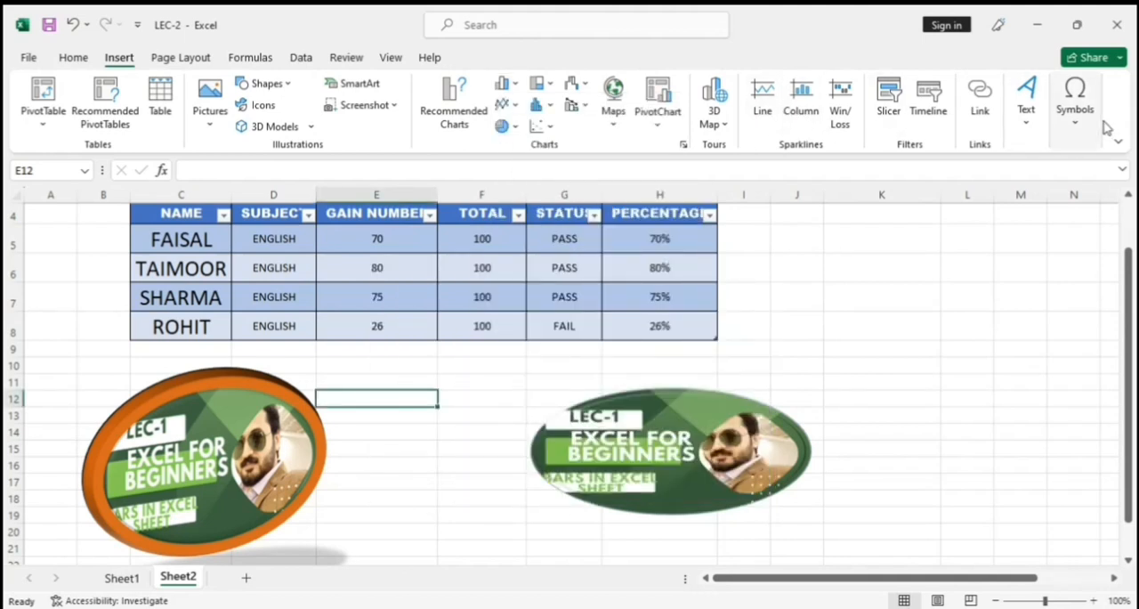
Bring up the page layout options for Sheet2.
{"action": "left_click", "coordinate": [187, 59]}
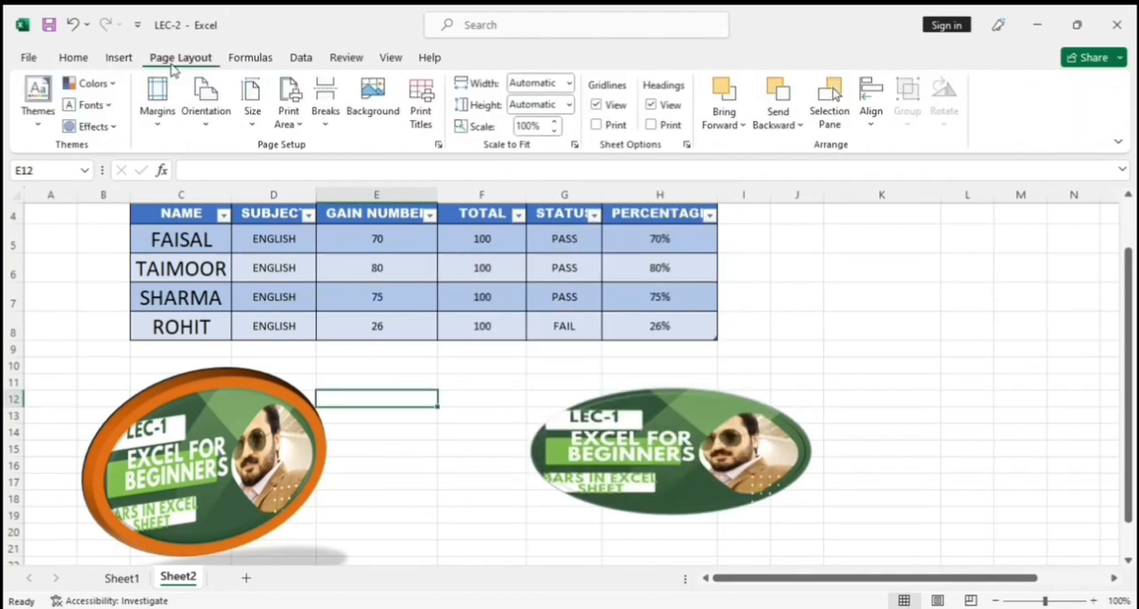